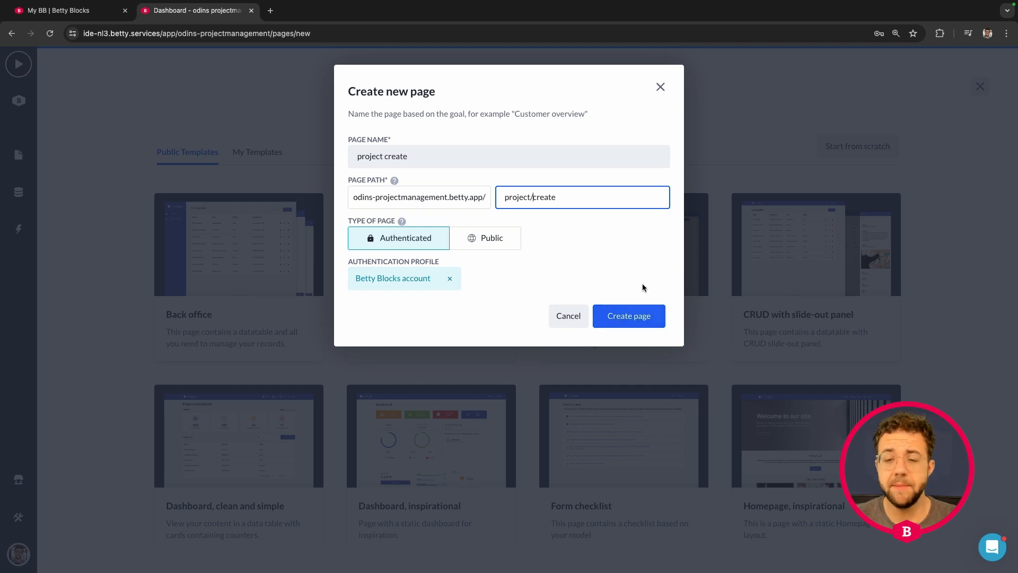
Step: Create the page "project create" and place a three-item top menu with a Header + title widget below it
{"action": "left_click", "coordinate": [640, 317]}
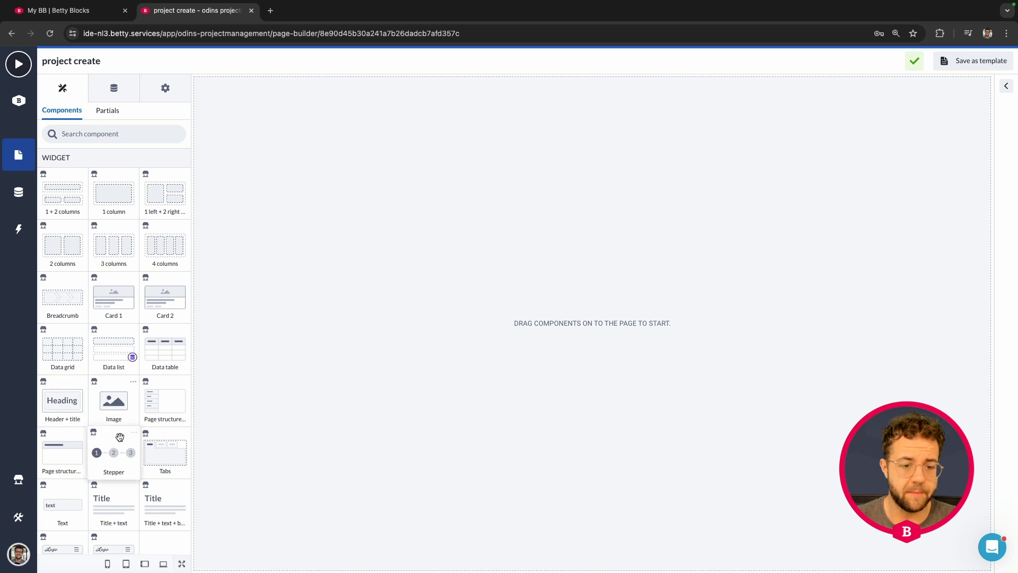
{"action": "scroll", "coordinate": [118, 435], "scroll_direction": "down", "scroll_amount": 2}
{"action": "left_click_drag", "start_coordinate": [69, 514], "coordinate": [440, 234]}
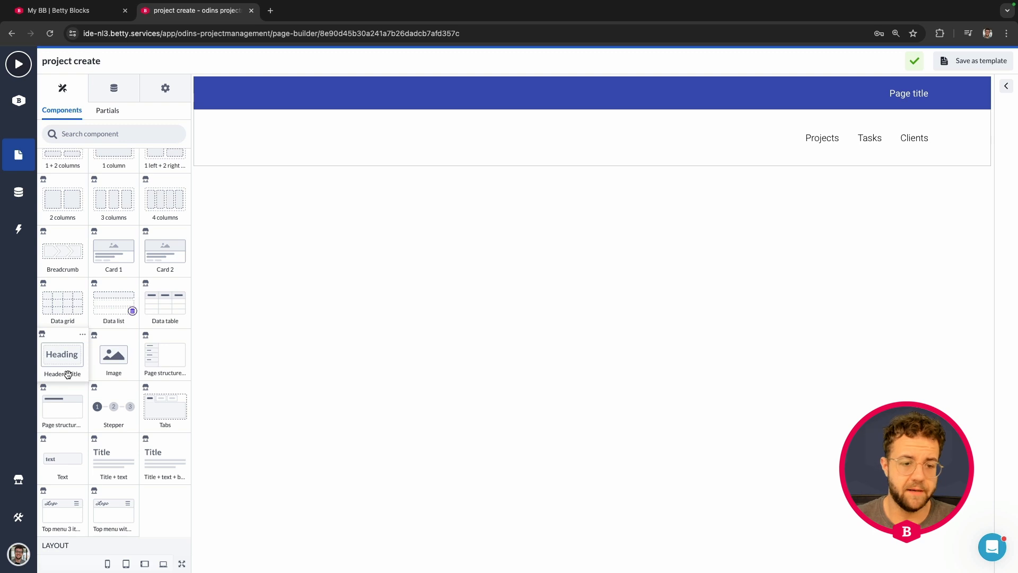
{"action": "left_click_drag", "start_coordinate": [61, 361], "coordinate": [517, 316]}
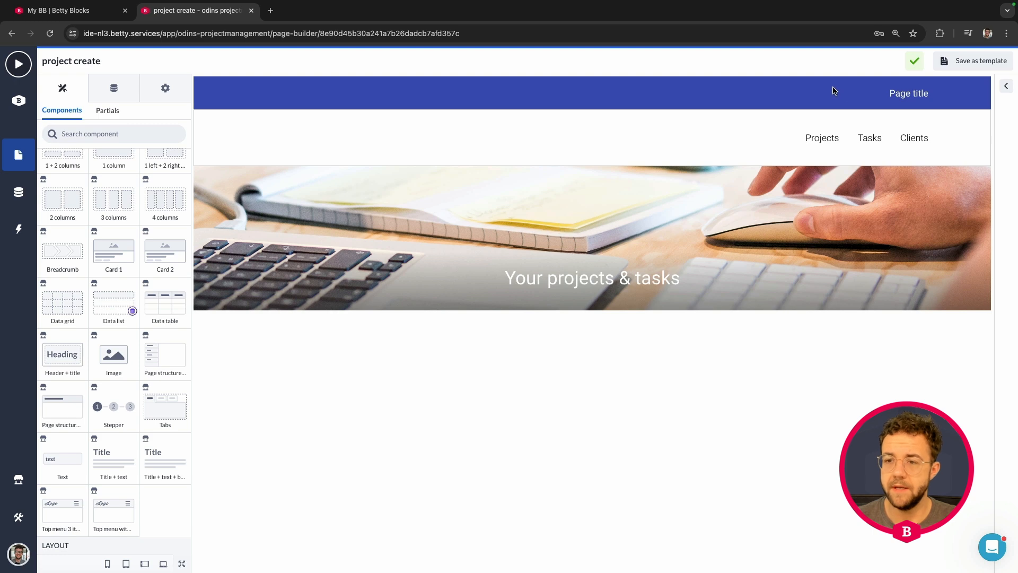
Step: Set the page title of the top menu to "Project create"
{"action": "left_click", "coordinate": [850, 131]}
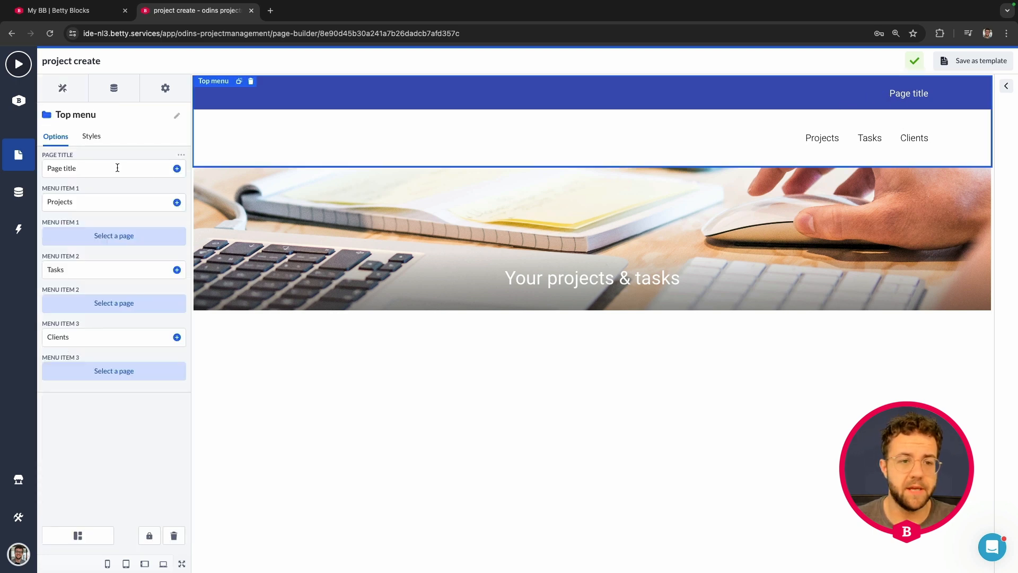
{"action": "left_click_drag", "start_coordinate": [117, 167], "coordinate": [52, 166]}
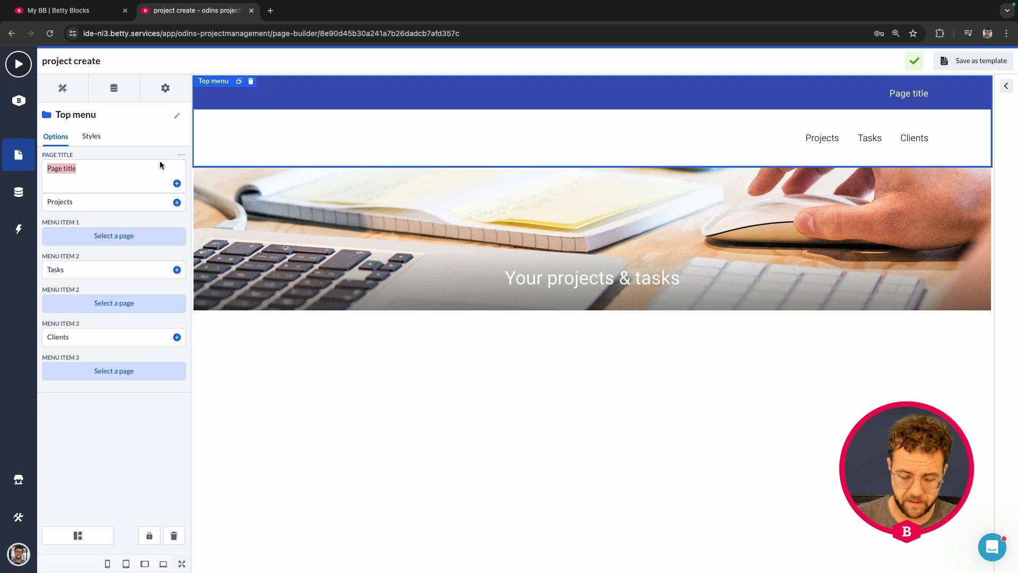
{"action": "type", "text": "Project"}
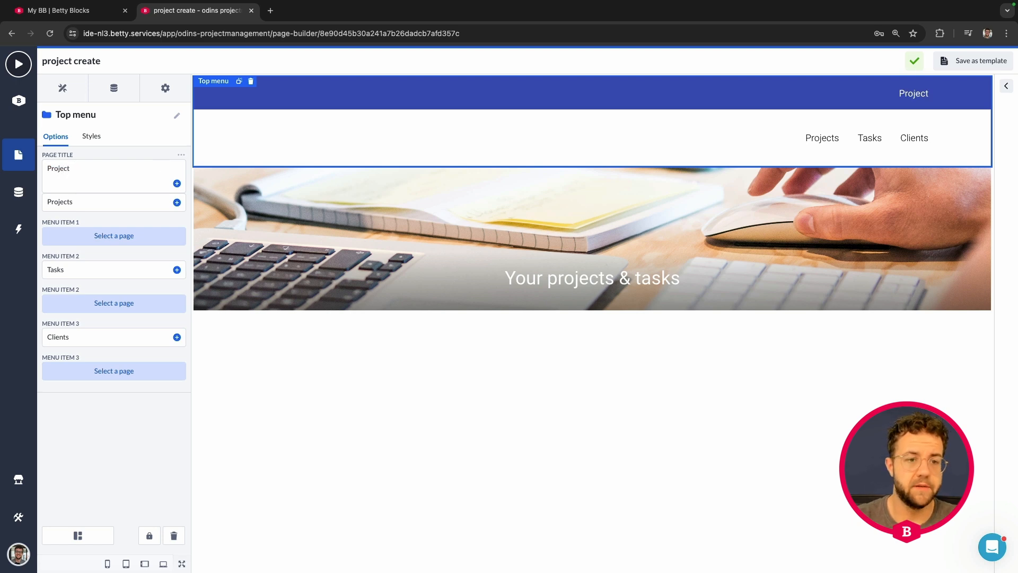
{"action": "type", "text": " create"}
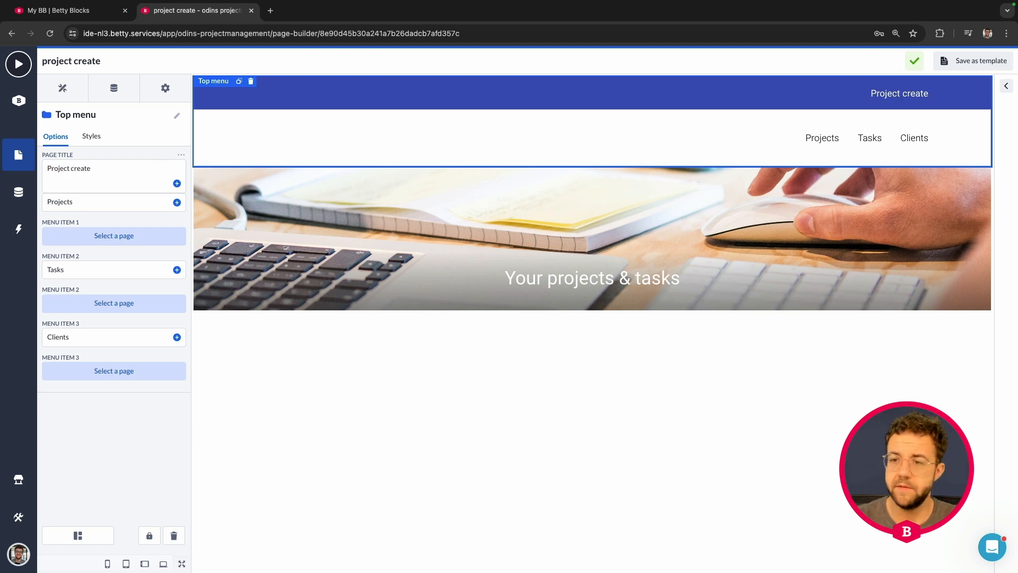
Step: Replace the page title of the top menu with "Projectmanagement"
{"action": "left_click_drag", "start_coordinate": [167, 161], "coordinate": [43, 167]}
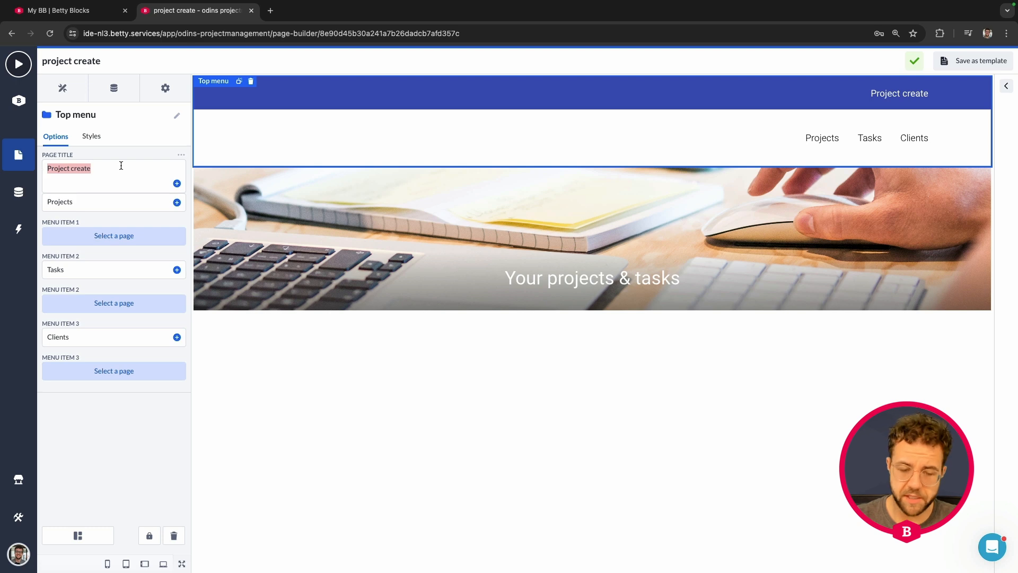
{"action": "type", "text": "Projec"}
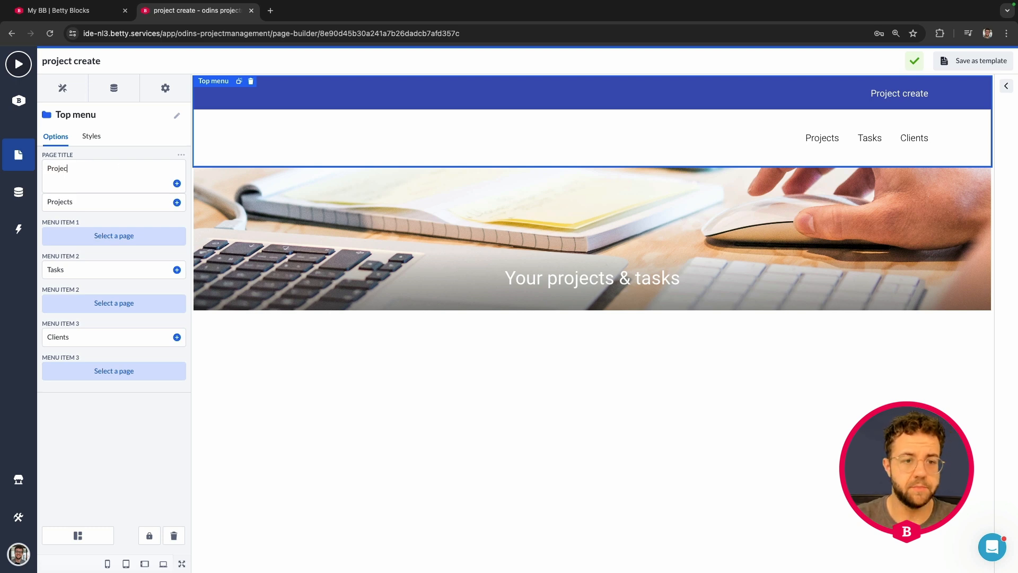
{"action": "type", "text": "tmanagement"}
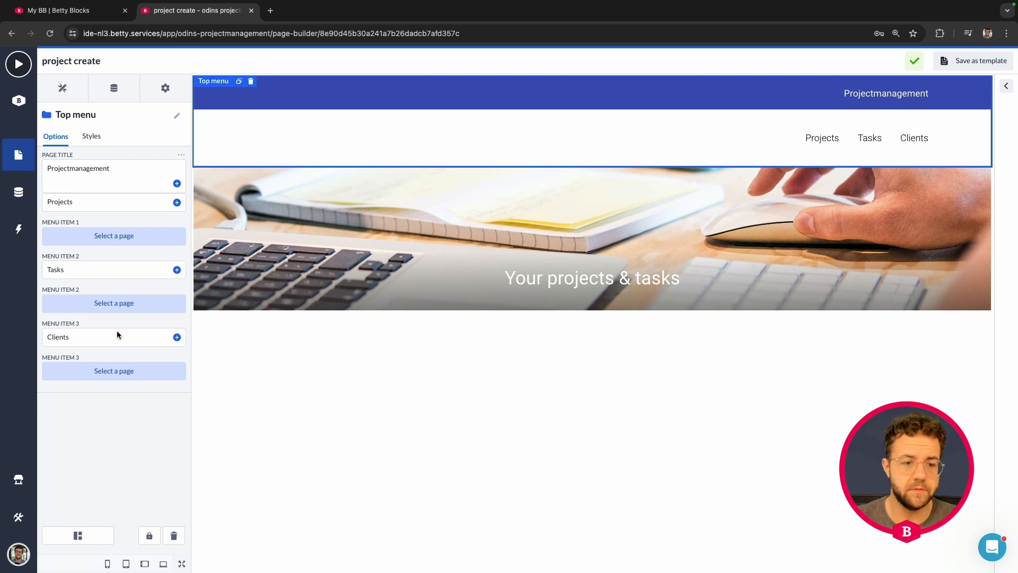
Step: Rename the third item of the top menu to "Companies"
{"action": "left_click_drag", "start_coordinate": [114, 333], "coordinate": [38, 339]}
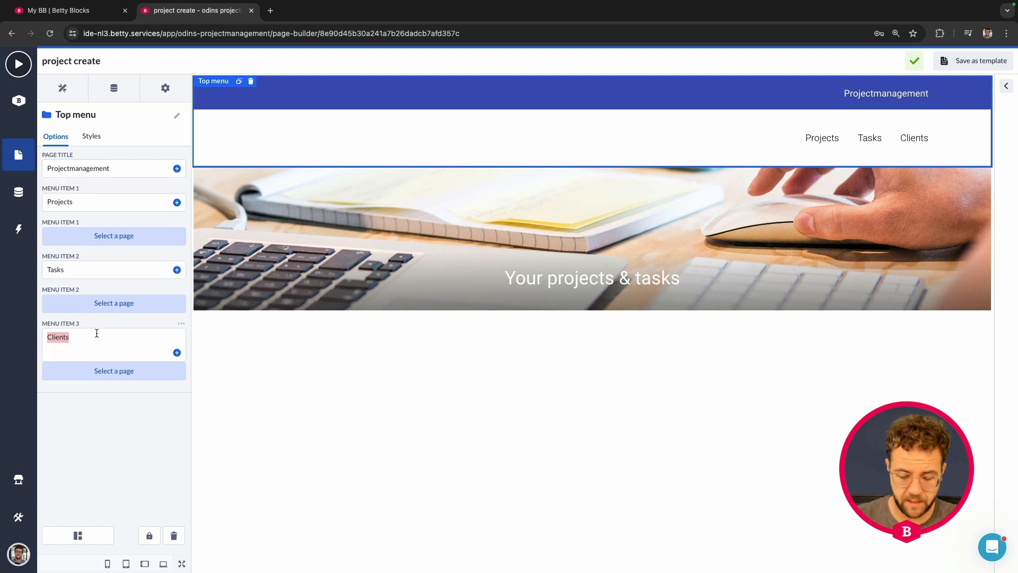
{"action": "type", "text": "Companies"}
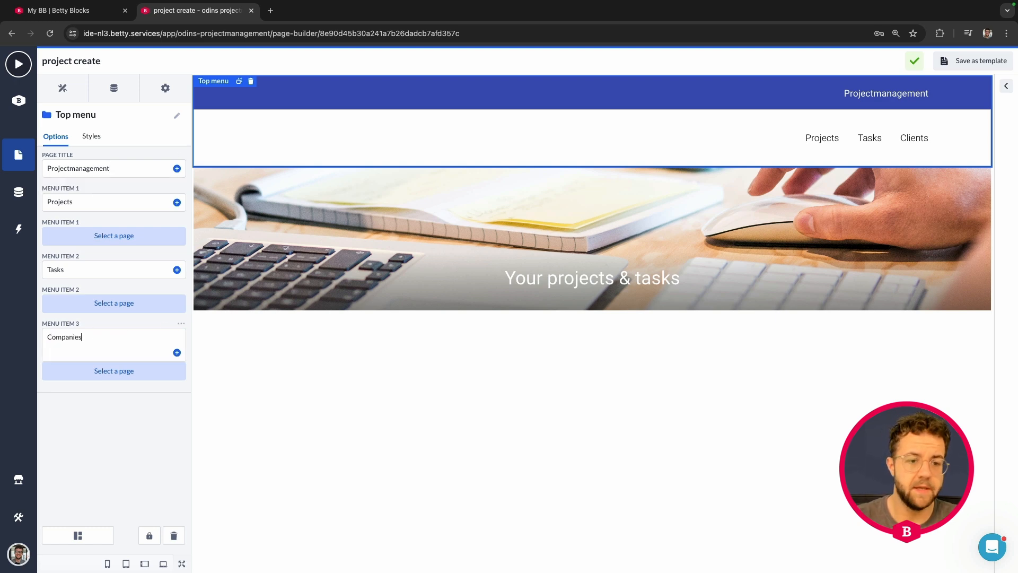
{"action": "left_click", "coordinate": [76, 198]}
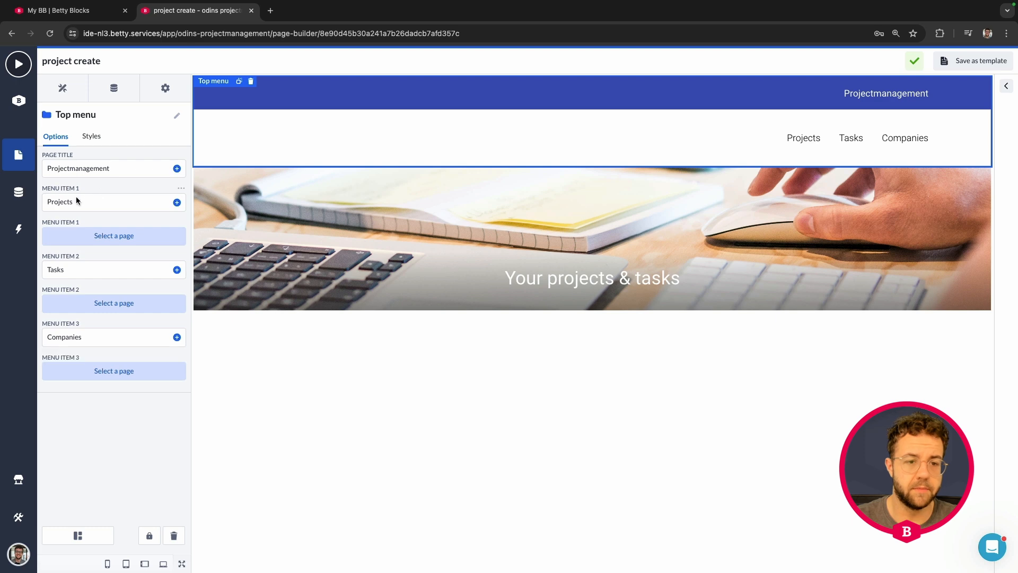
Step: Link the Projects item of the top menu to the project overview page
{"action": "left_click", "coordinate": [119, 235]}
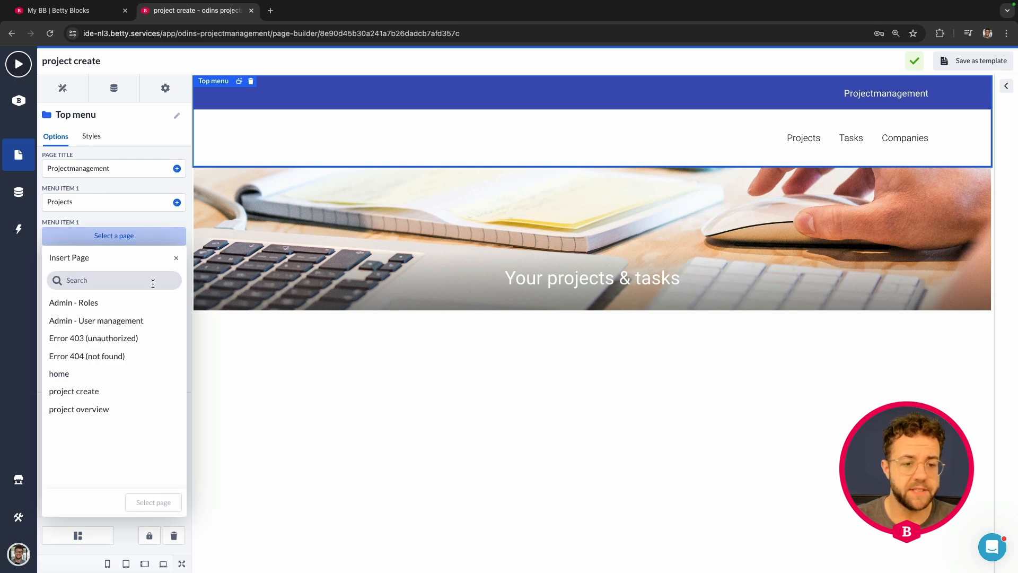
{"action": "left_click", "coordinate": [107, 409]}
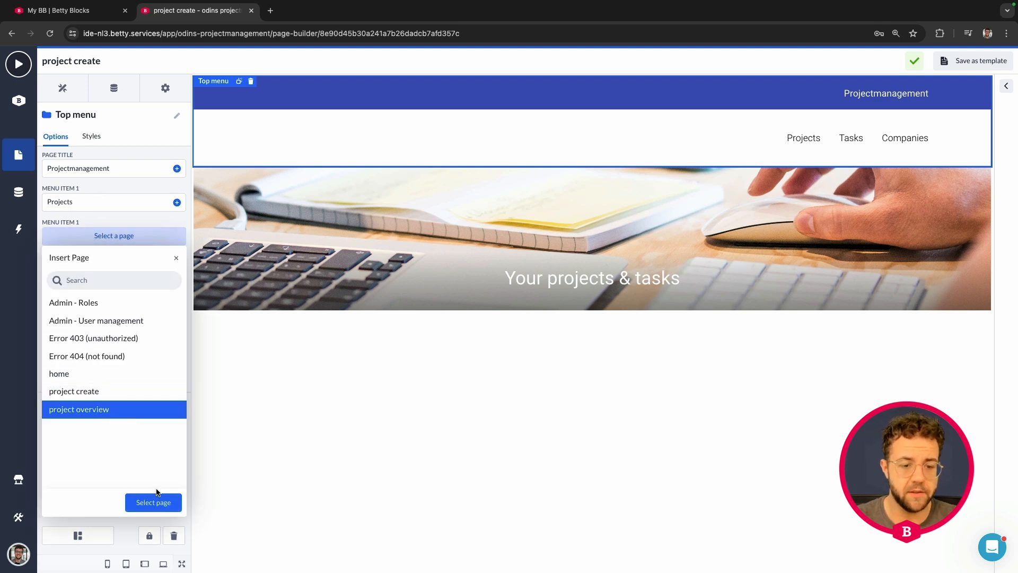
{"action": "left_click", "coordinate": [154, 502]}
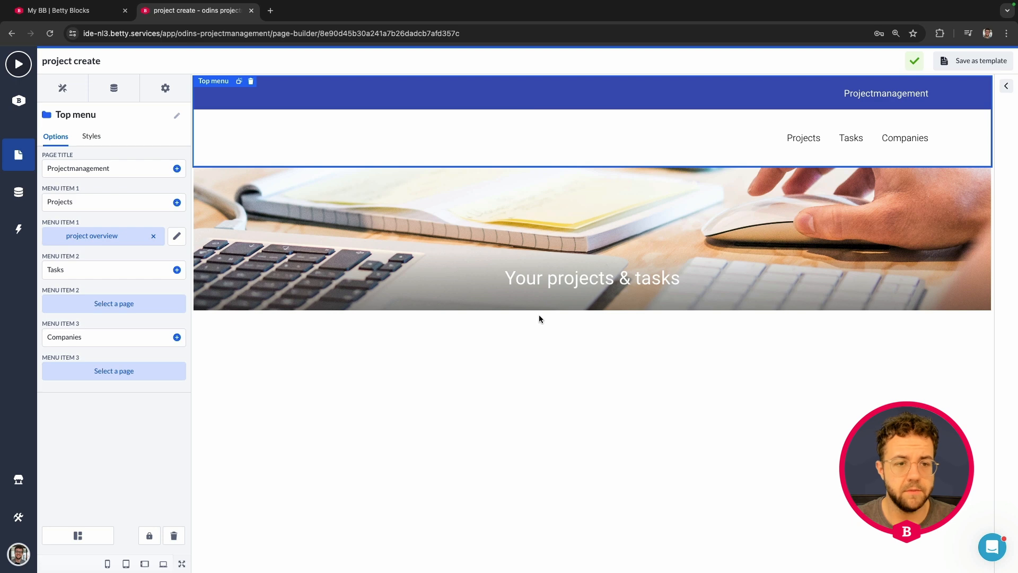
Step: Set the title of the header banner to "Project create"
{"action": "left_click", "coordinate": [569, 262]}
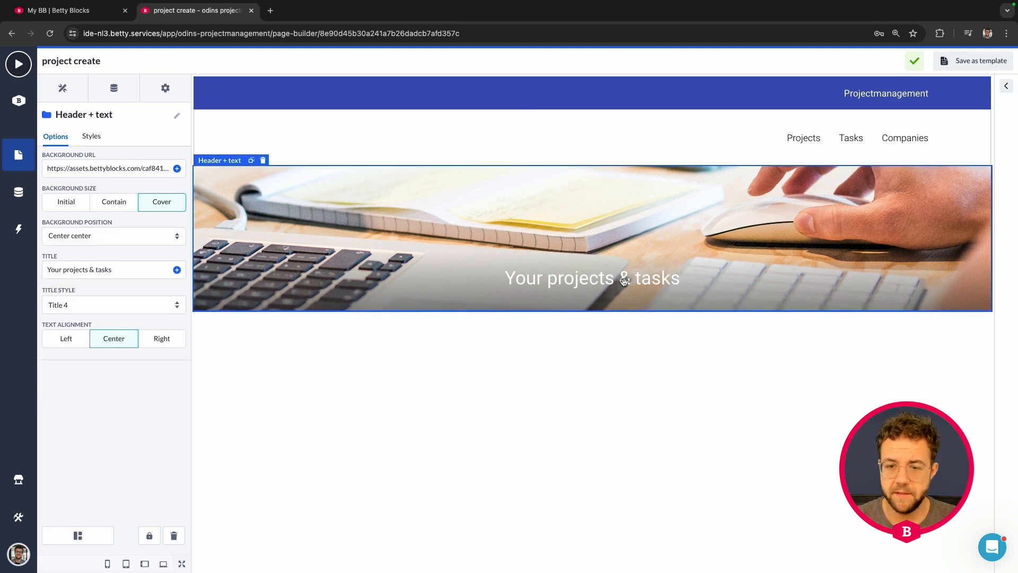
{"action": "left_click_drag", "start_coordinate": [129, 267], "coordinate": [42, 269]}
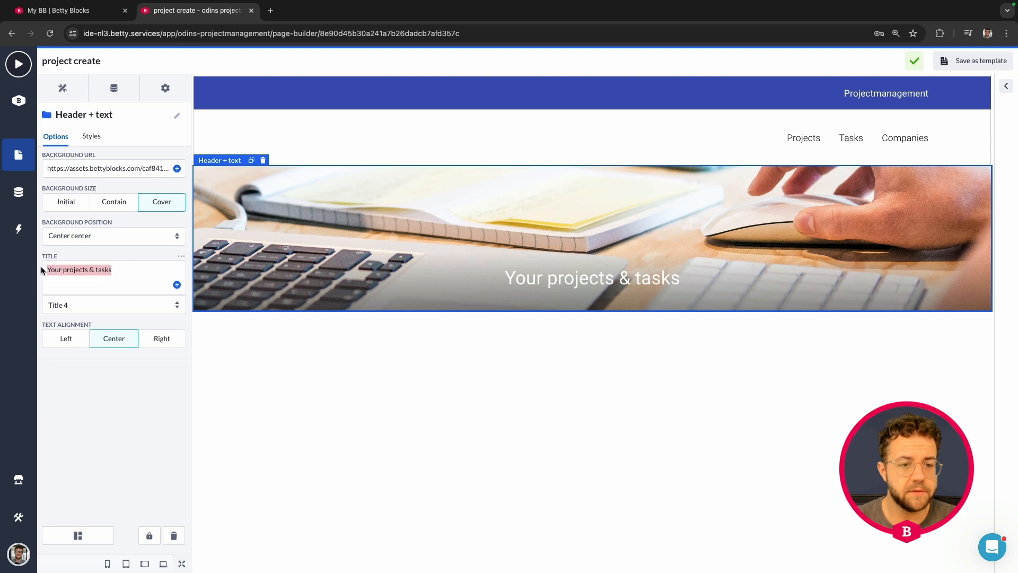
{"action": "type", "text": "Project create"}
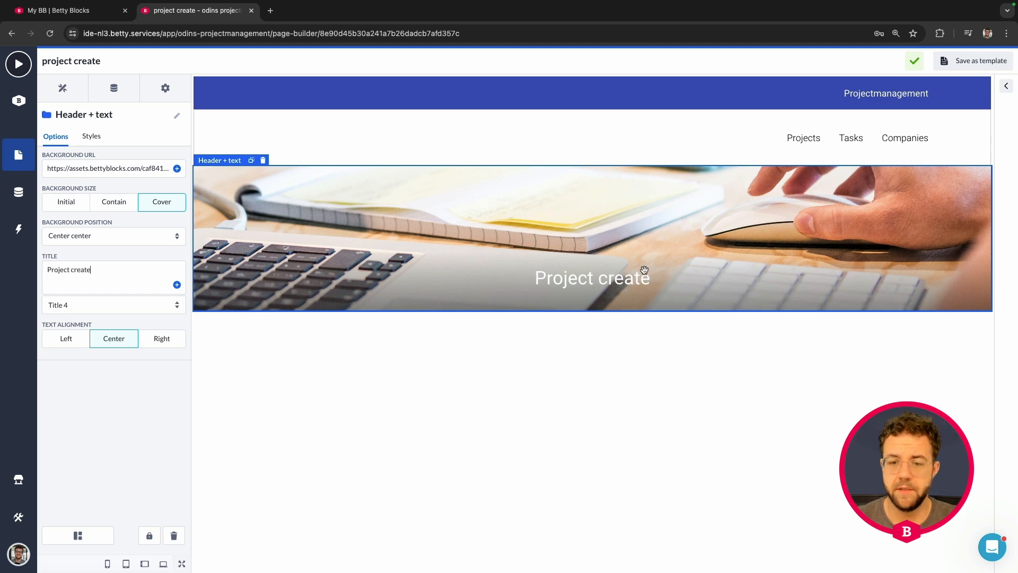
Step: Replace the title of the header banner with "Create your project"
{"action": "triple_click", "coordinate": [119, 268]}
{"action": "type", "text": "C"}
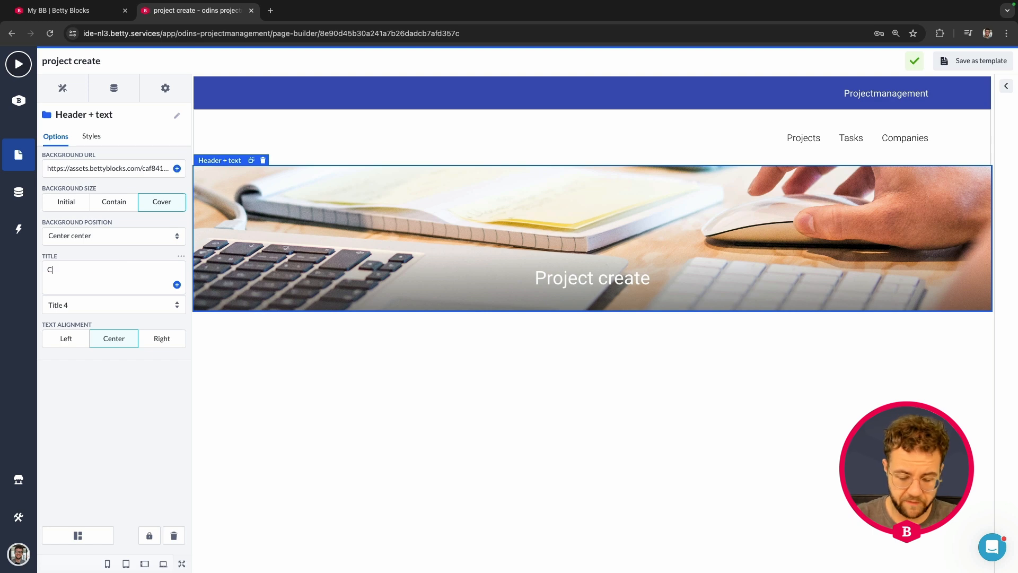
{"action": "type", "text": "reate your"}
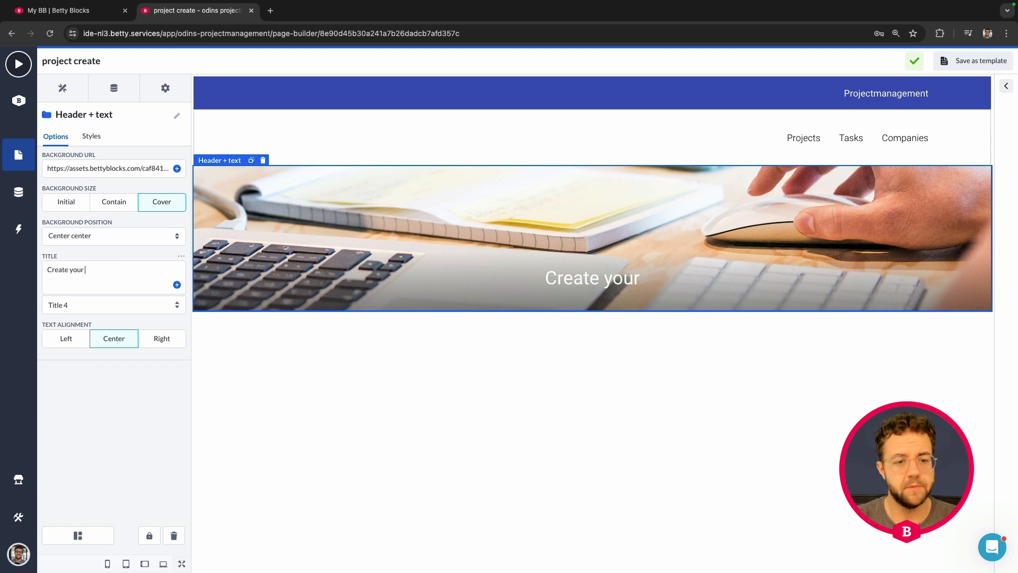
{"action": "type", "text": " project"}
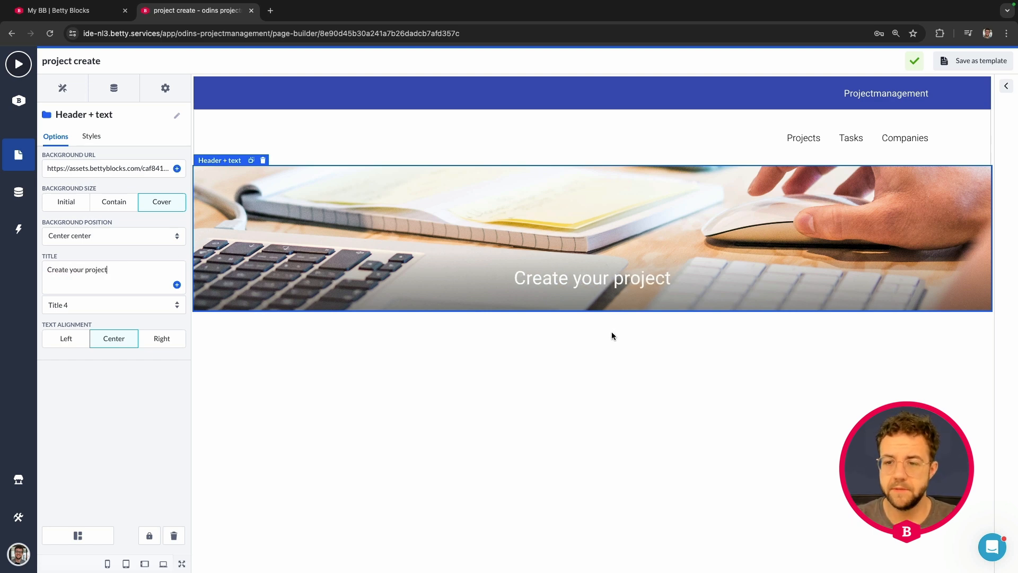
{"action": "left_click", "coordinate": [612, 332]}
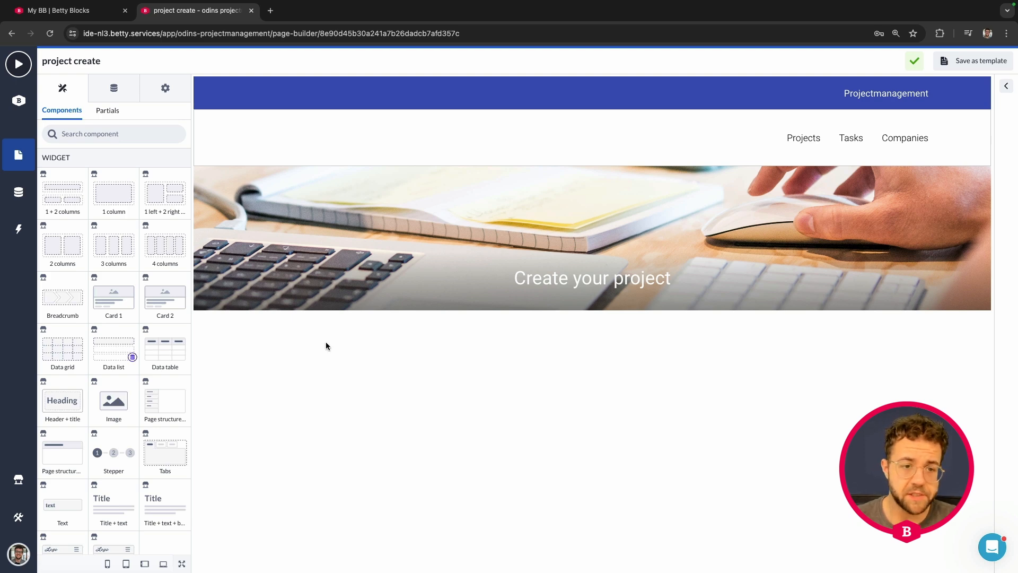
Step: Add a 1 Column layout component to the page below the header banner
{"action": "scroll", "coordinate": [123, 354], "scroll_direction": "down", "scroll_amount": 6}
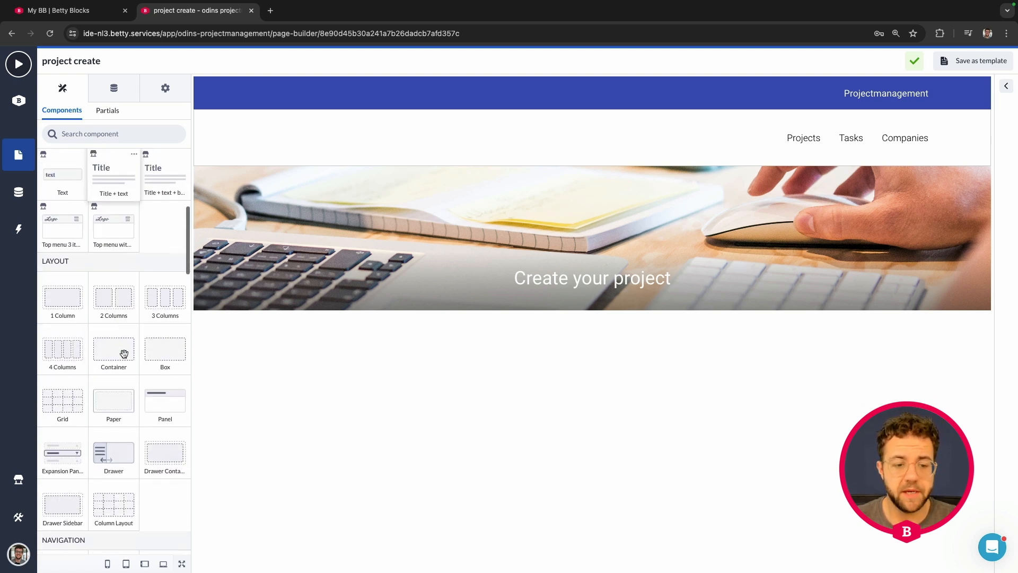
{"action": "scroll", "coordinate": [124, 352], "scroll_direction": "down", "scroll_amount": 2}
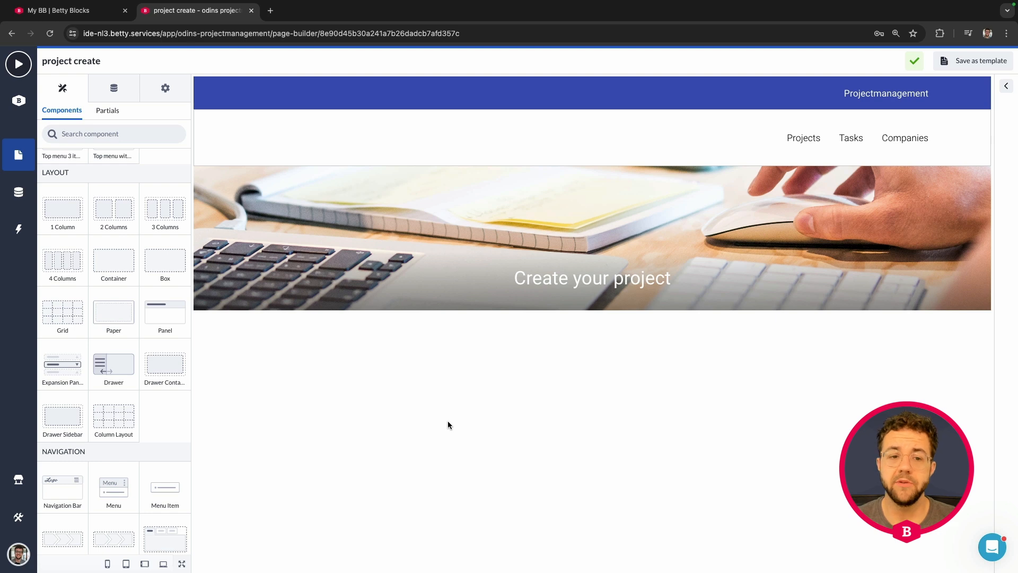
{"action": "scroll", "coordinate": [146, 417], "scroll_direction": "up", "scroll_amount": 4}
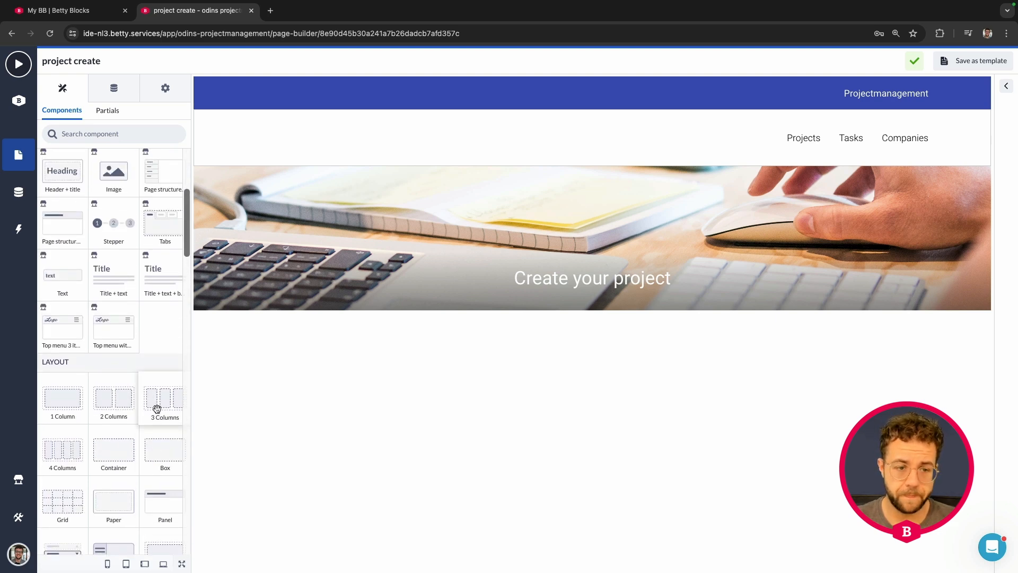
{"action": "scroll", "coordinate": [154, 382], "scroll_direction": "down", "scroll_amount": 2}
{"action": "scroll", "coordinate": [153, 377], "scroll_direction": "down", "scroll_amount": 1}
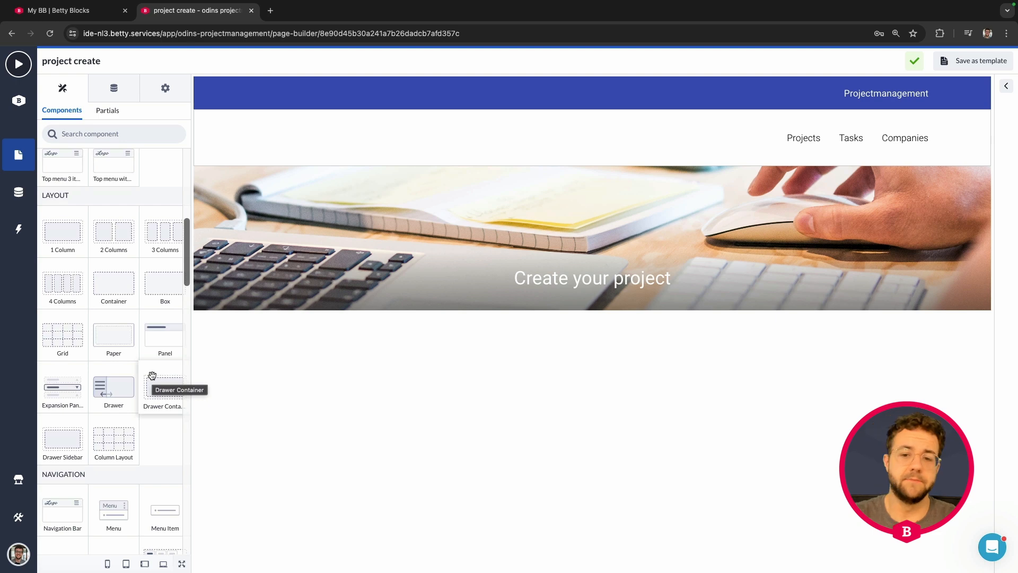
{"action": "scroll", "coordinate": [106, 236], "scroll_direction": "down", "scroll_amount": 1}
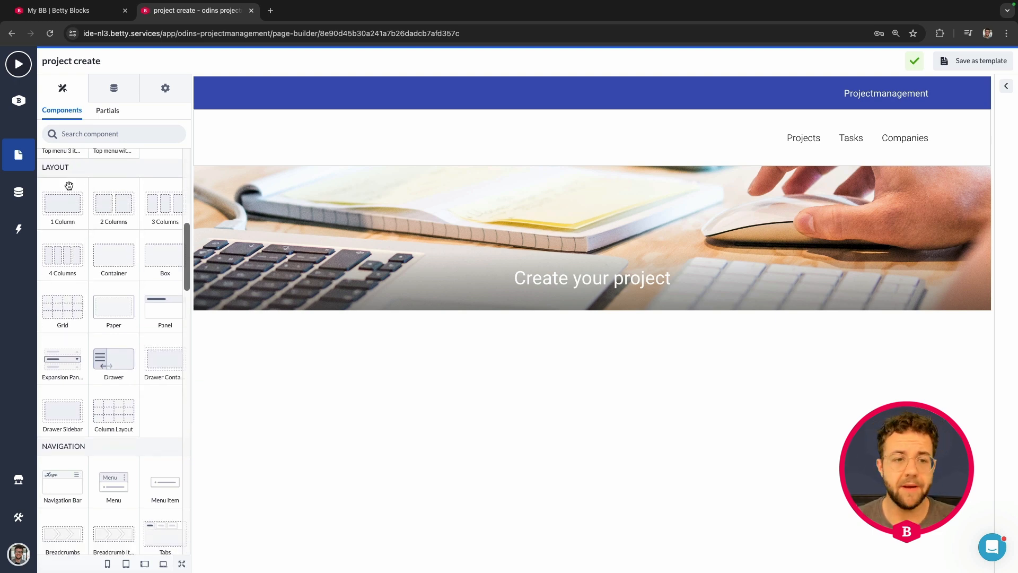
{"action": "scroll", "coordinate": [65, 205], "scroll_direction": "down", "scroll_amount": 1}
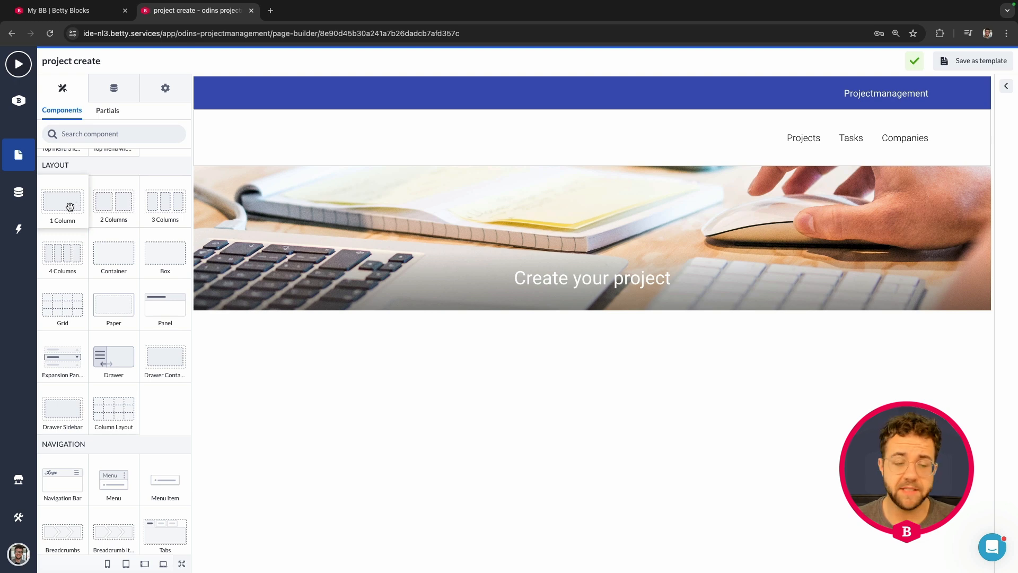
{"action": "left_click_drag", "start_coordinate": [70, 207], "coordinate": [370, 374]}
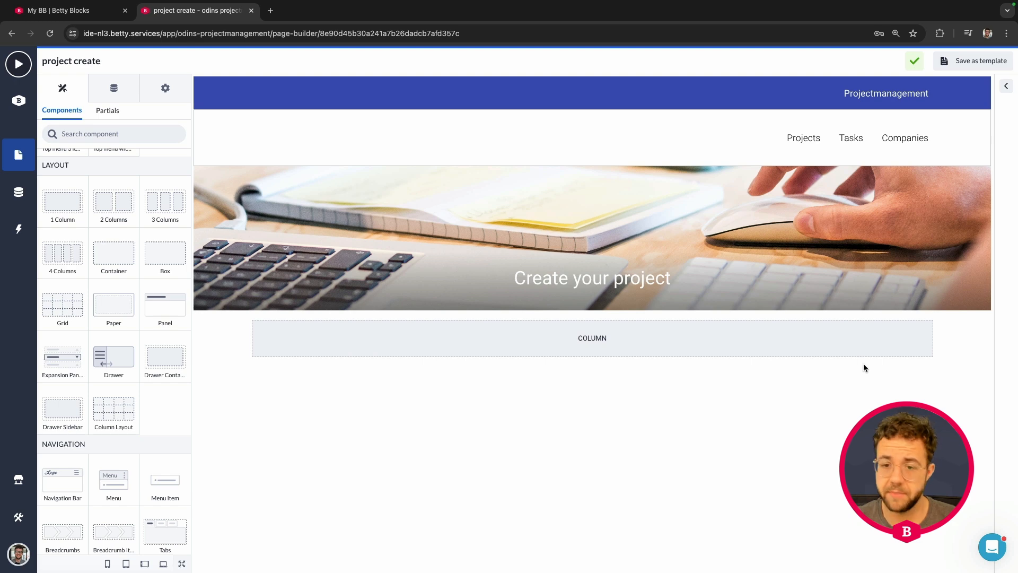
Step: Set the new column's mobile width to 12 and its general column width to 6
{"action": "left_click", "coordinate": [329, 345]}
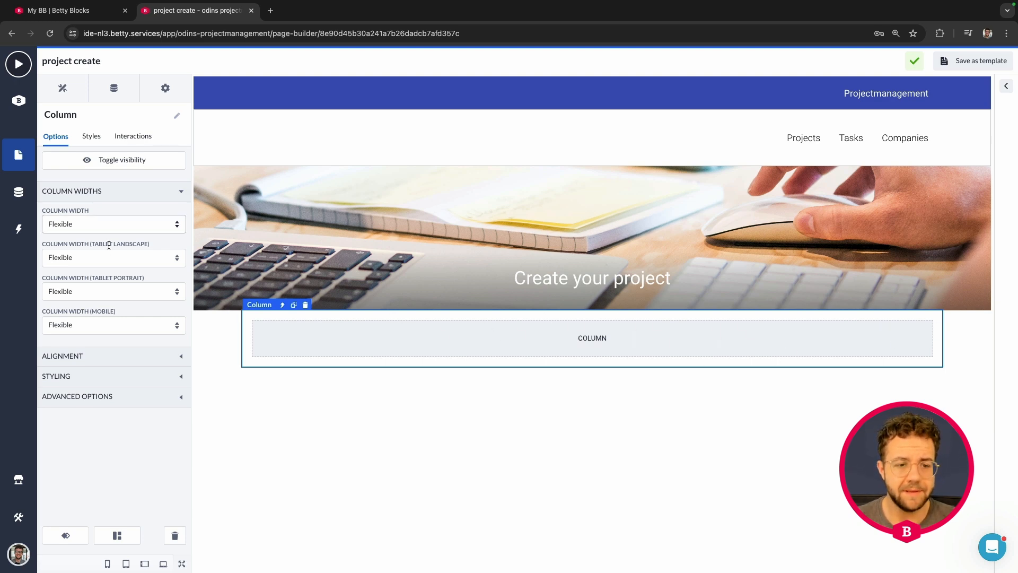
{"action": "left_click", "coordinate": [114, 330]}
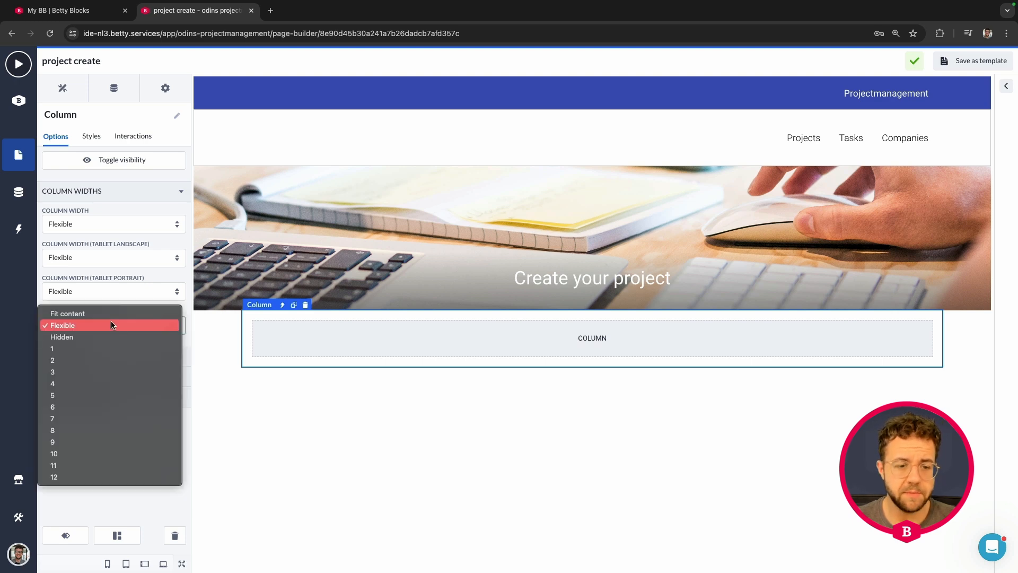
{"action": "left_click", "coordinate": [96, 477]}
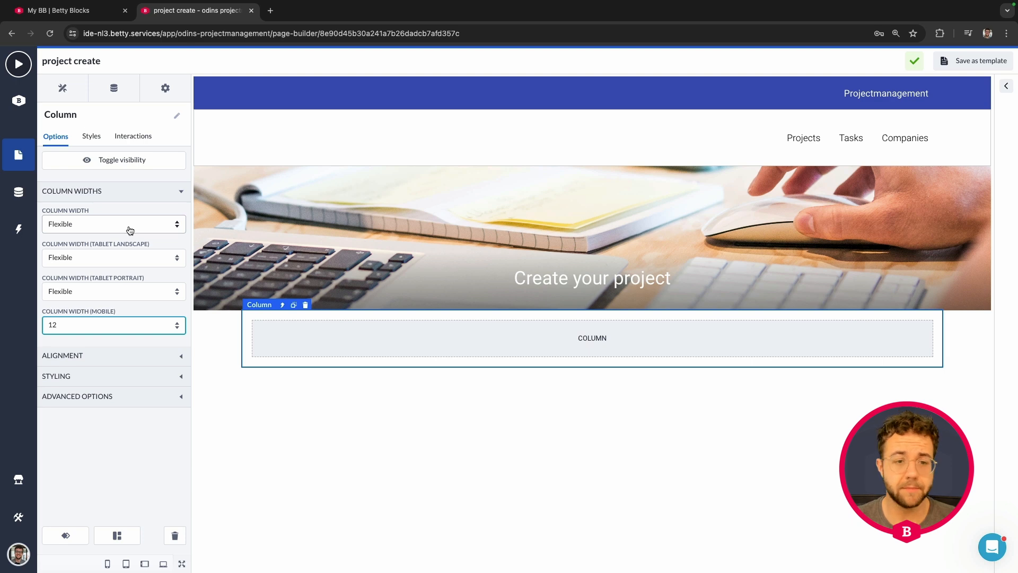
{"action": "left_click", "coordinate": [129, 230]}
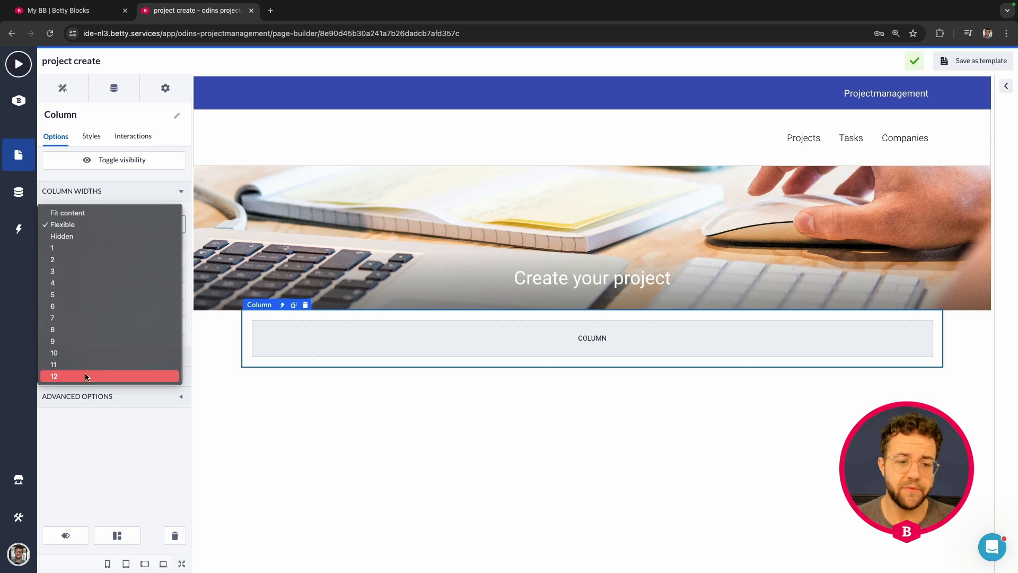
{"action": "left_click", "coordinate": [85, 306]}
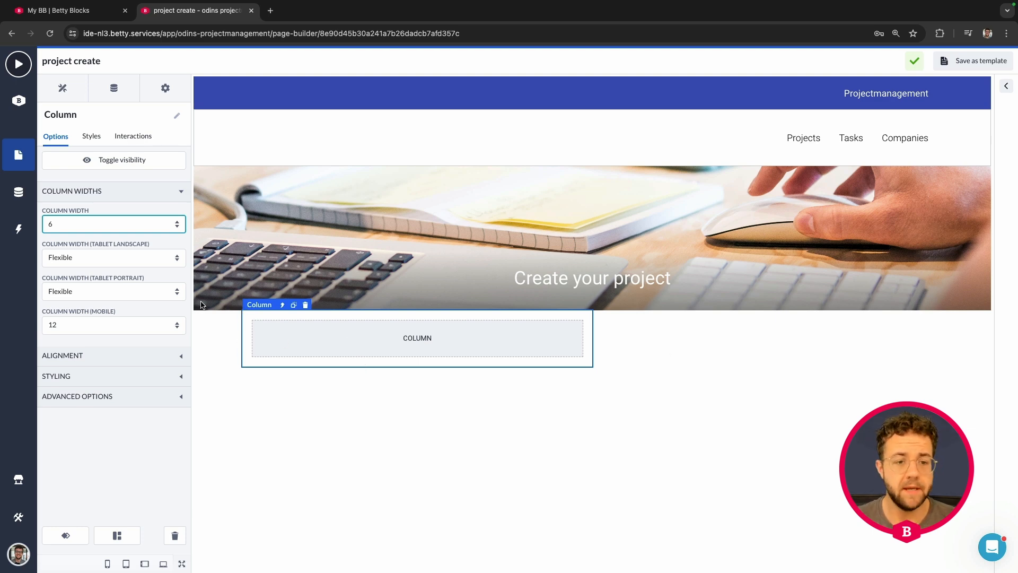
Step: Set the column's width to 8 for tablet landscape and 10 for tablet portrait
{"action": "left_click", "coordinate": [81, 261]}
{"action": "left_click", "coordinate": [63, 364]}
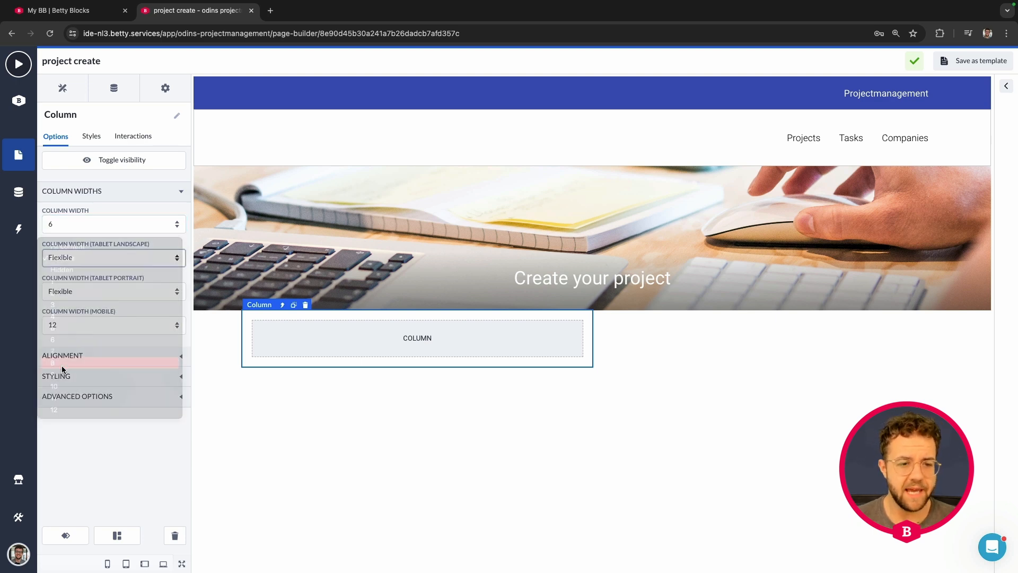
{"action": "left_click", "coordinate": [88, 293]}
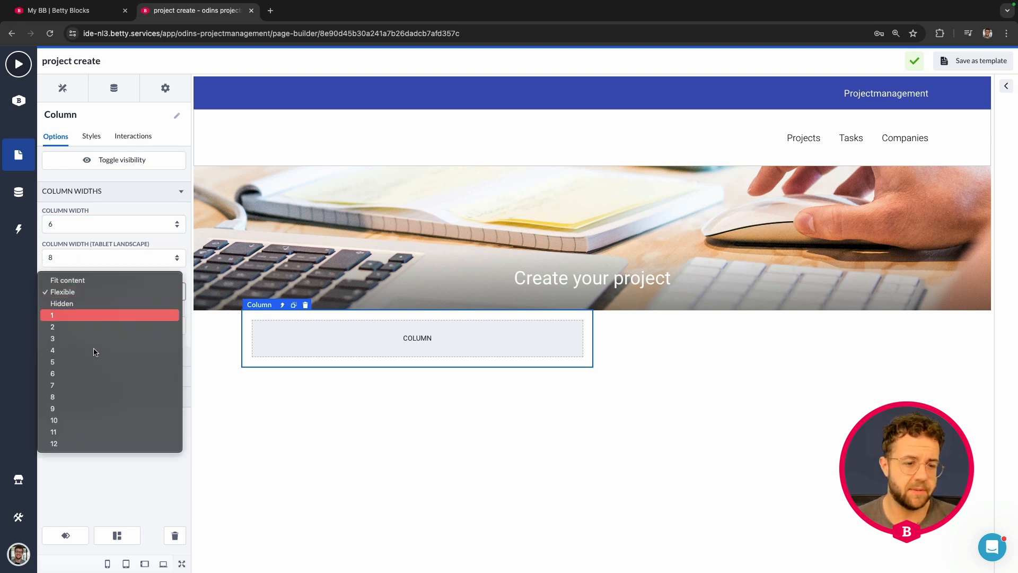
{"action": "left_click", "coordinate": [81, 420]}
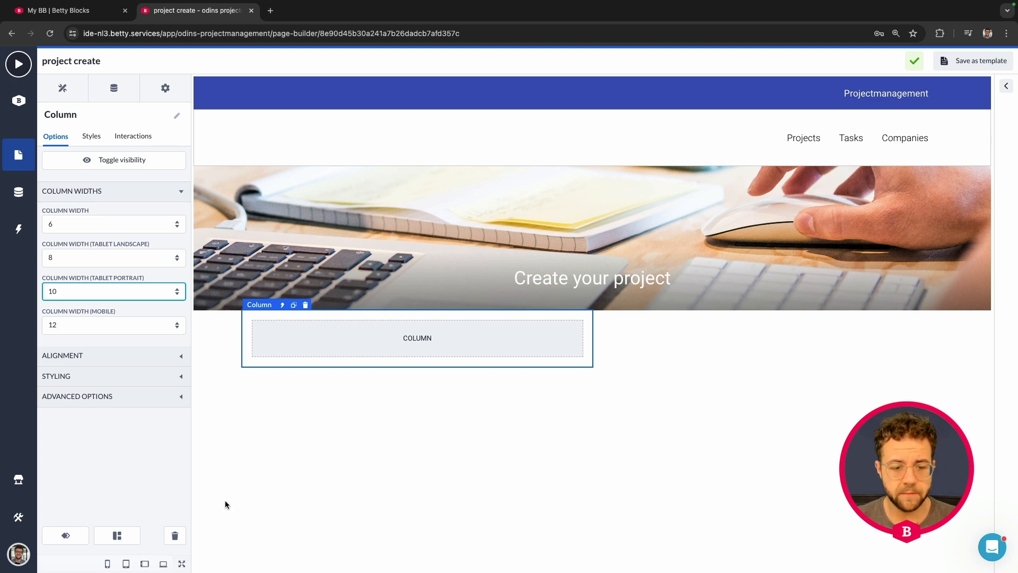
Step: Preview the column's responsive widths in the tablet landscape, tablet portrait and mobile views, and return to the desktop view
{"action": "left_click", "coordinate": [162, 565]}
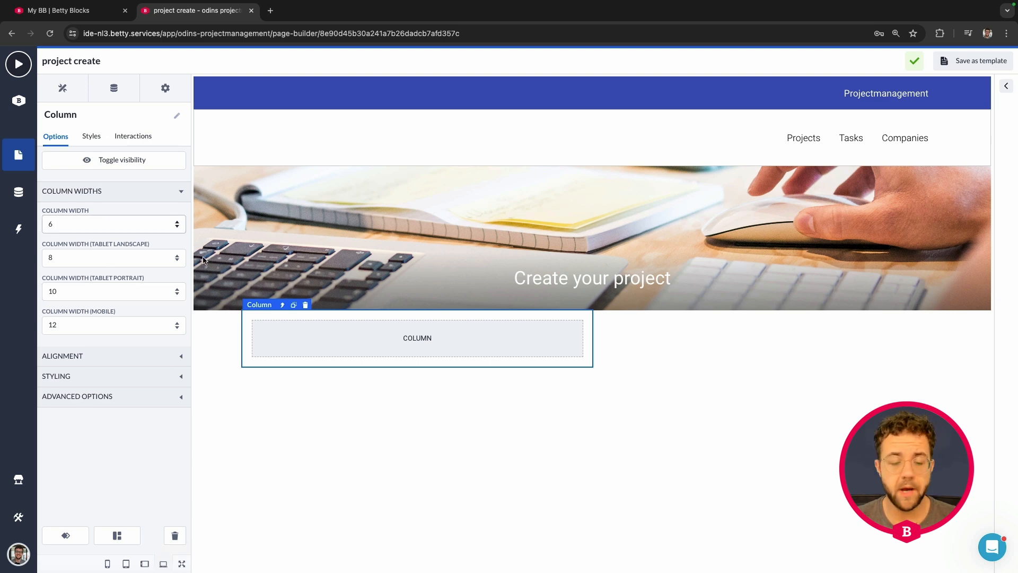
{"action": "left_click", "coordinate": [144, 564]}
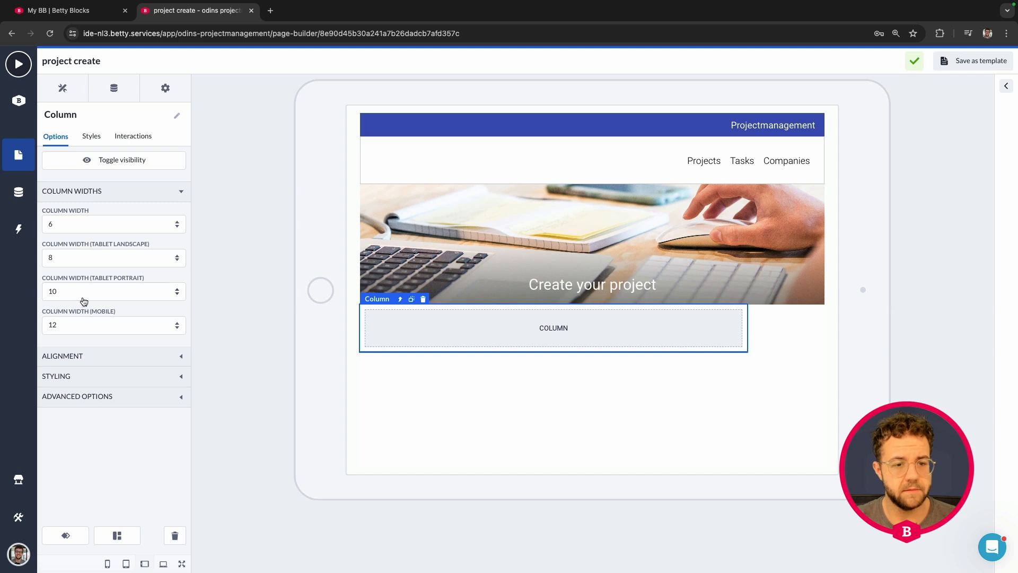
{"action": "left_click", "coordinate": [126, 563]}
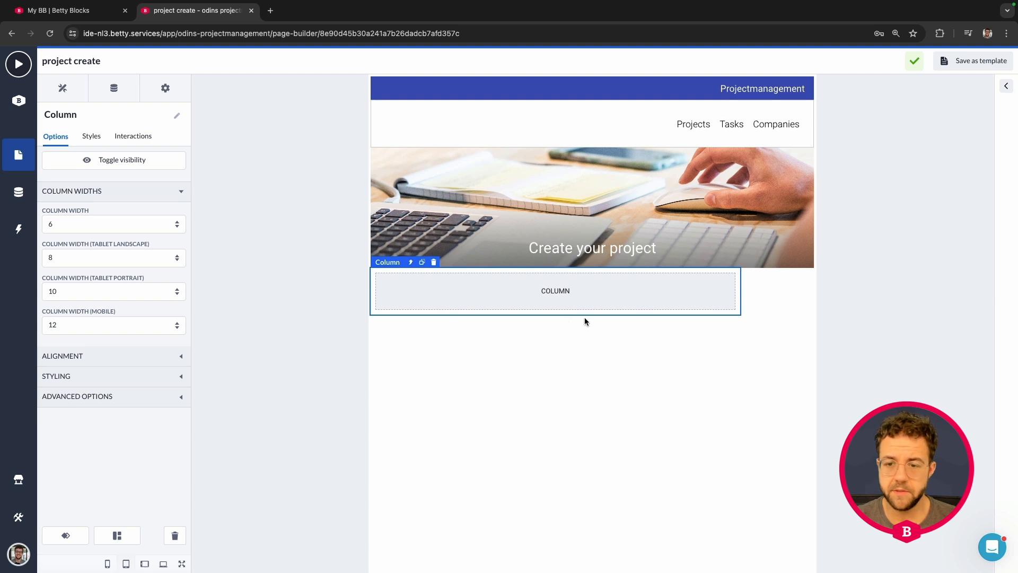
{"action": "left_click", "coordinate": [107, 563]}
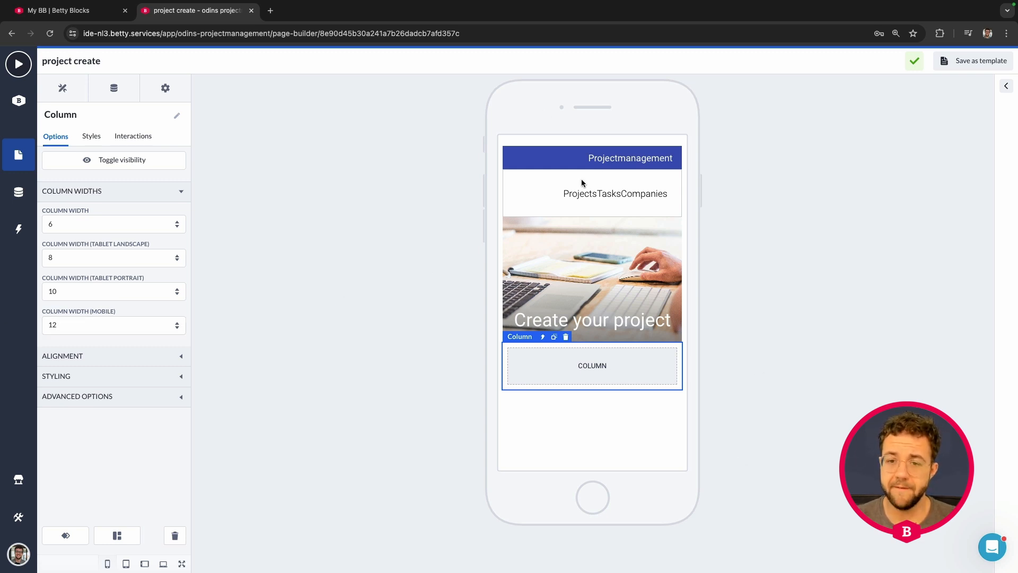
{"action": "left_click", "coordinate": [164, 564]}
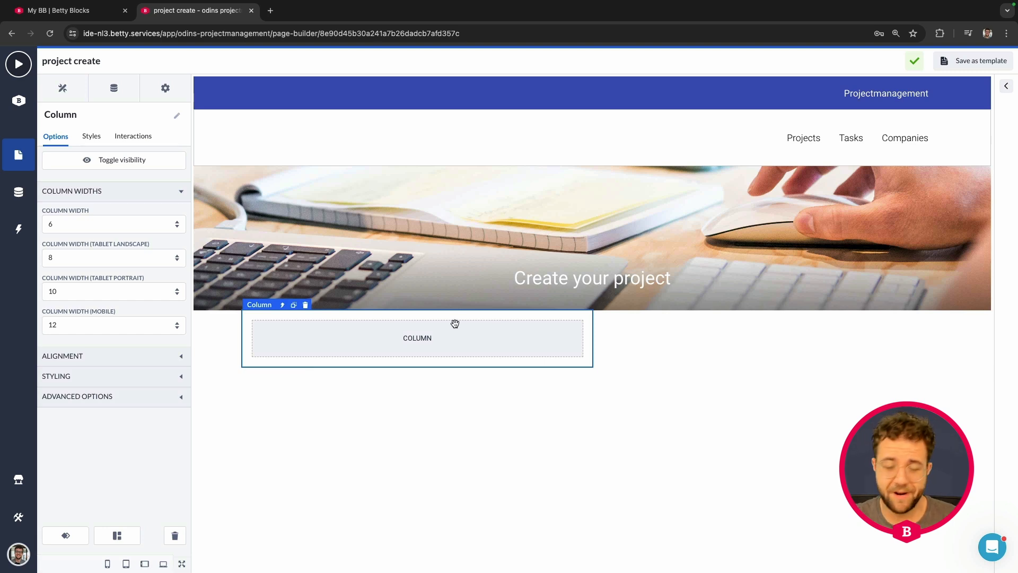
Step: Set the column's general, tablet landscape, tablet portrait and mobile widths all to Flexible
{"action": "left_click", "coordinate": [139, 223]}
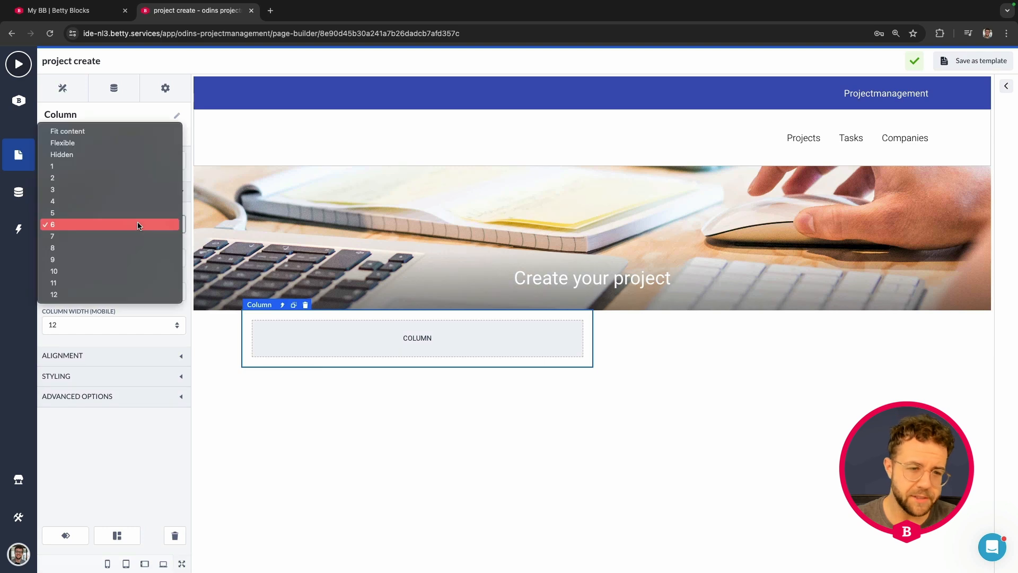
{"action": "left_click", "coordinate": [121, 144]}
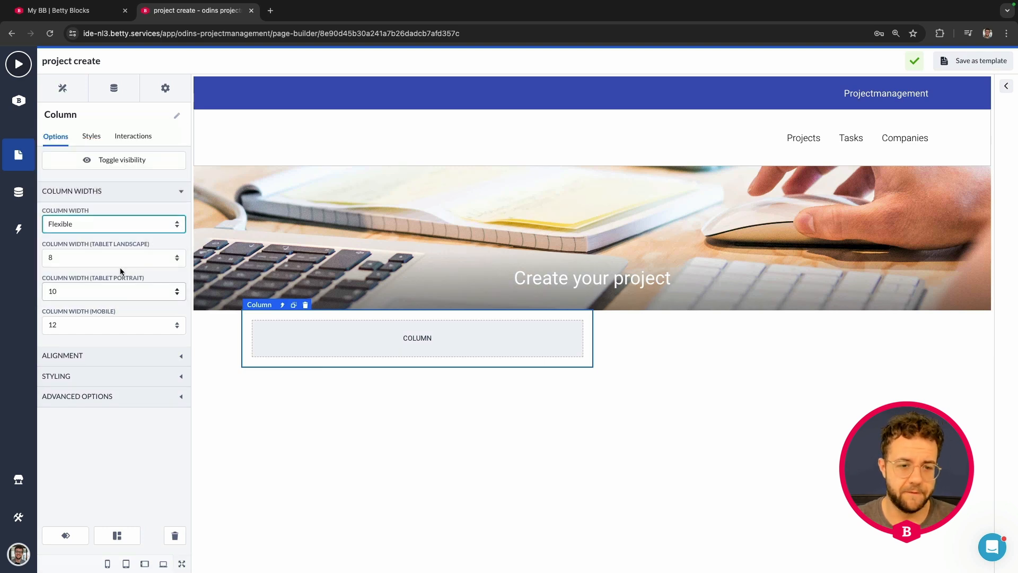
{"action": "left_click", "coordinate": [118, 258]}
{"action": "left_click", "coordinate": [106, 152]}
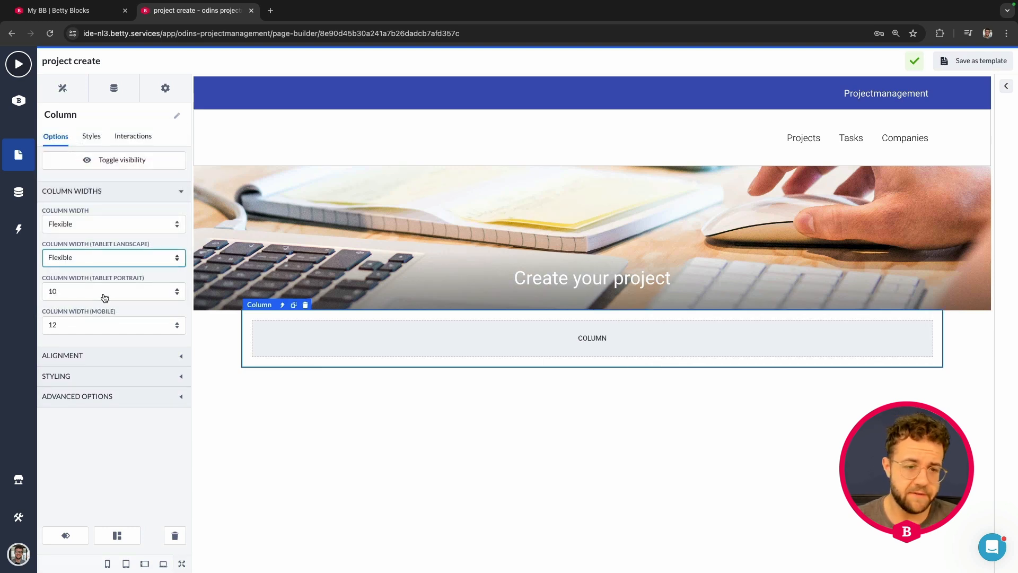
{"action": "left_click", "coordinate": [104, 290]}
{"action": "left_click", "coordinate": [104, 163]}
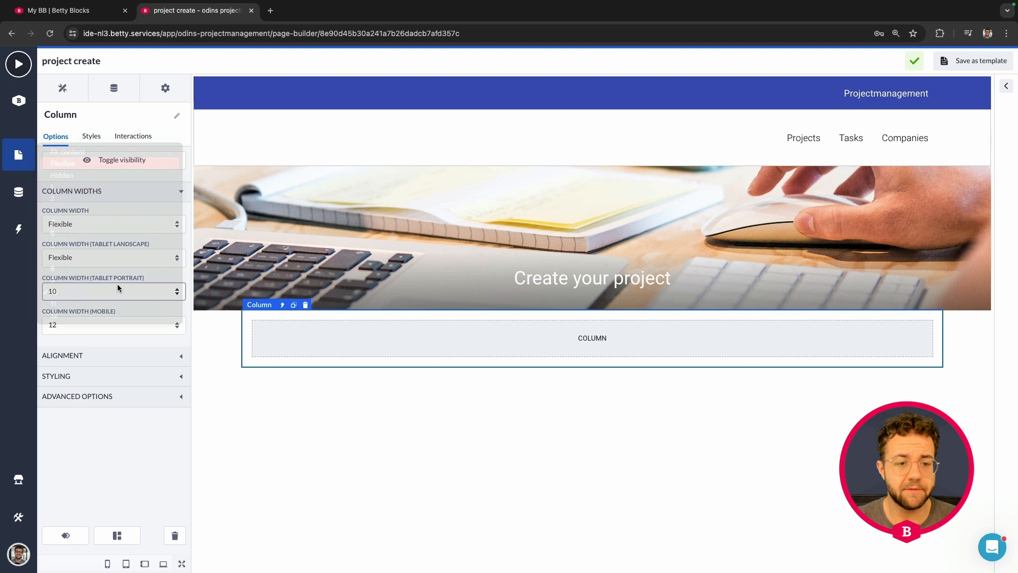
{"action": "left_click", "coordinate": [83, 325]}
{"action": "left_click", "coordinate": [85, 174]}
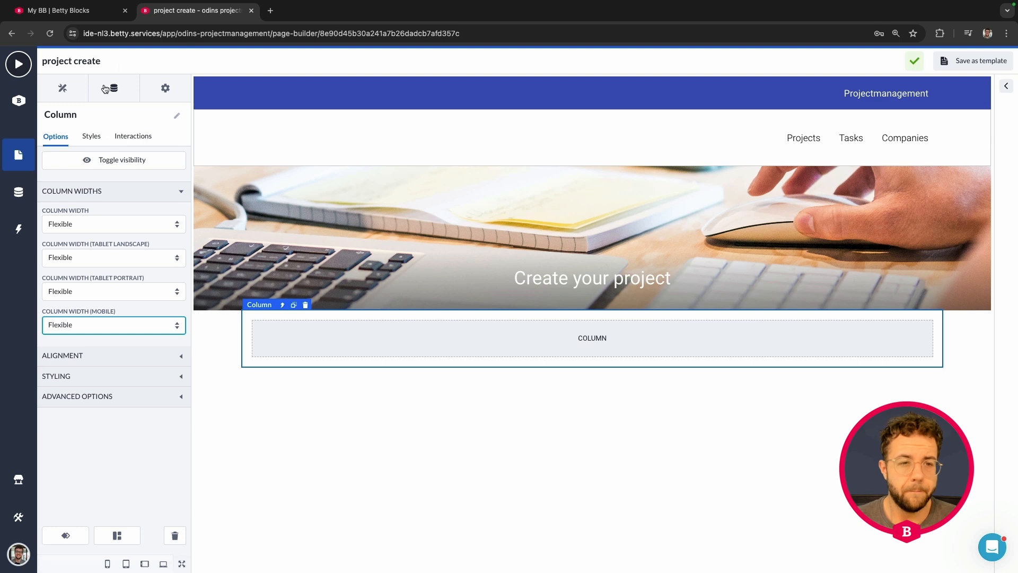
Step: Add a Create Form component inside the empty column below the header banner
{"action": "left_click", "coordinate": [62, 88]}
{"action": "scroll", "coordinate": [104, 213], "scroll_direction": "down", "scroll_amount": 5}
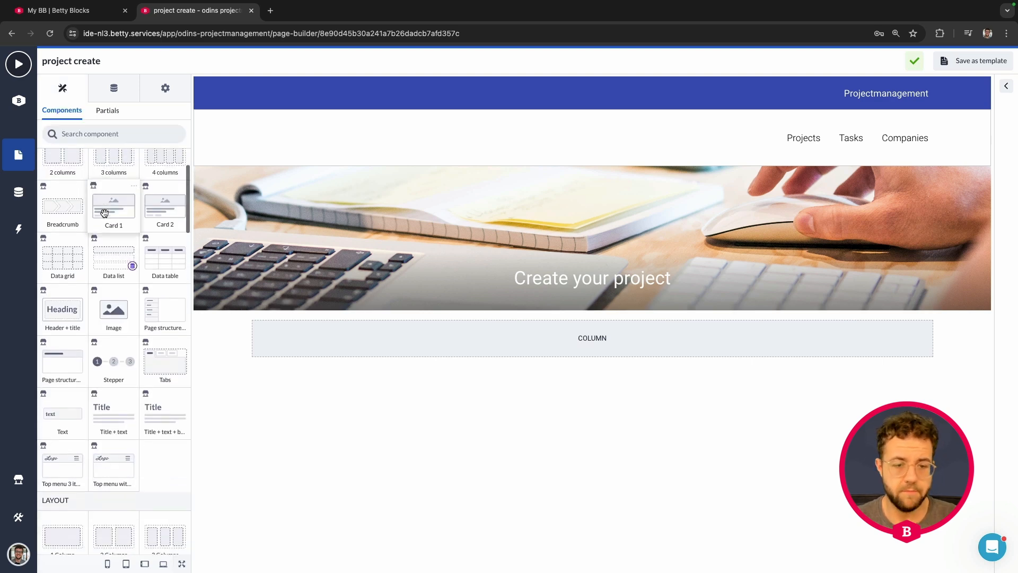
{"action": "scroll", "coordinate": [104, 213], "scroll_direction": "down", "scroll_amount": 10}
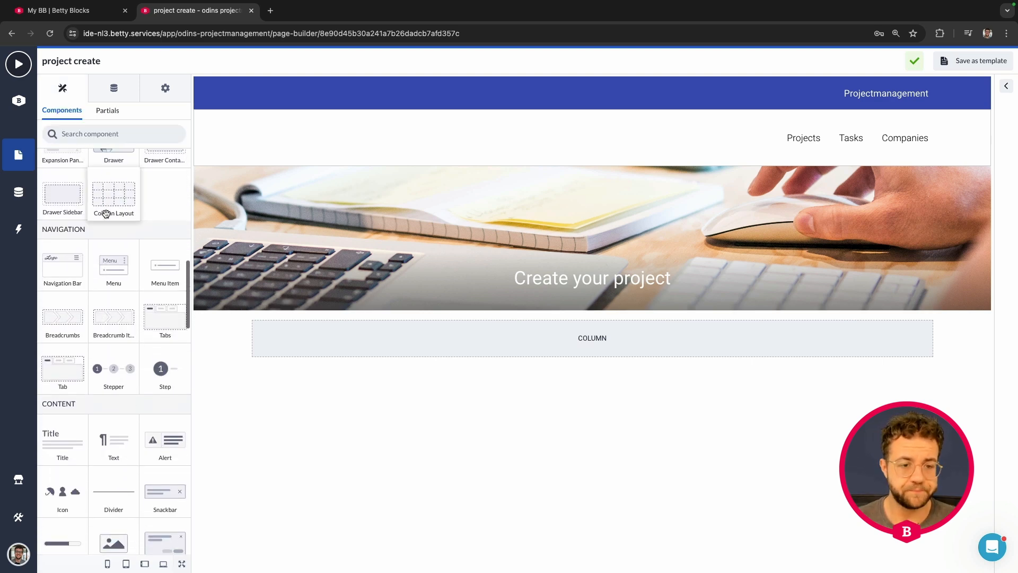
{"action": "scroll", "coordinate": [121, 214], "scroll_direction": "up", "scroll_amount": 6}
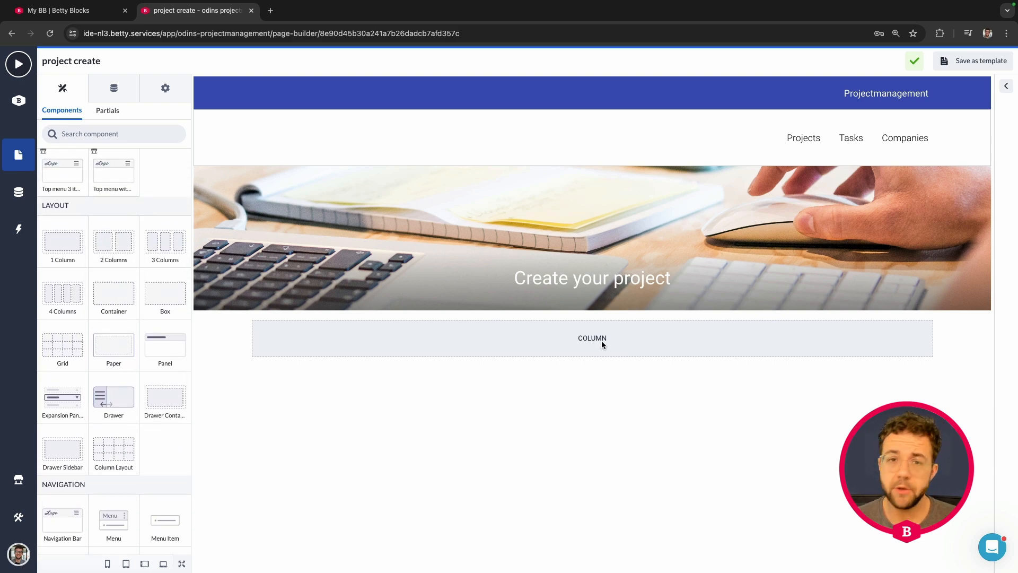
{"action": "scroll", "coordinate": [98, 371], "scroll_direction": "down", "scroll_amount": 10}
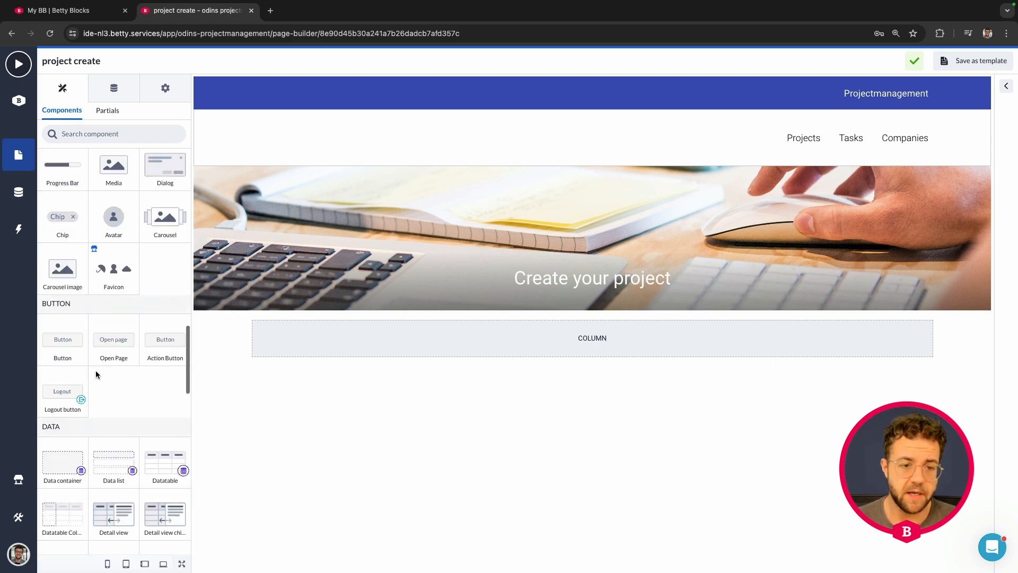
{"action": "scroll", "coordinate": [99, 372], "scroll_direction": "down", "scroll_amount": 5}
{"action": "scroll", "coordinate": [99, 371], "scroll_direction": "up", "scroll_amount": 5}
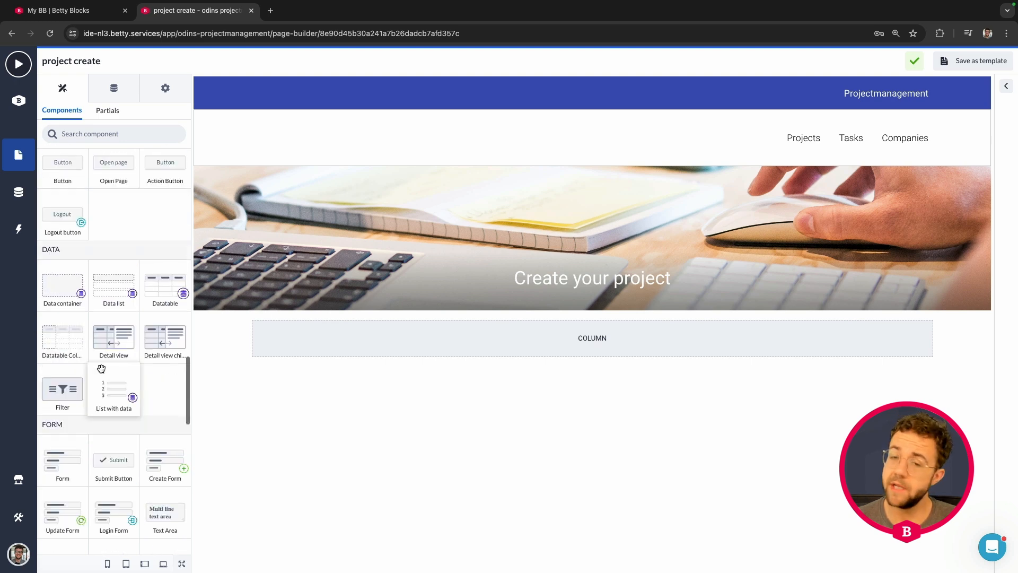
{"action": "scroll", "coordinate": [99, 367], "scroll_direction": "down", "scroll_amount": 4}
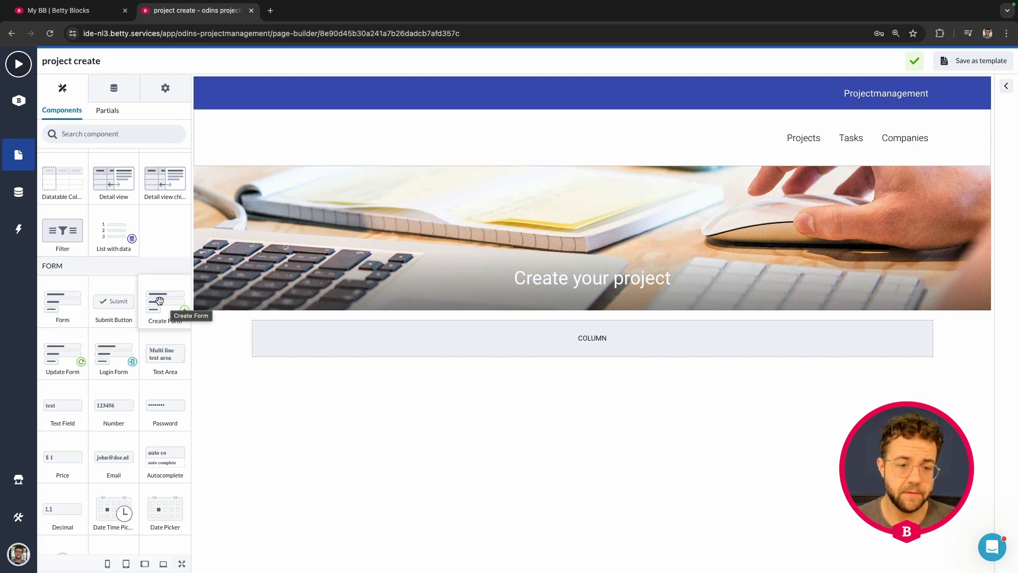
{"action": "left_click_drag", "start_coordinate": [69, 300], "coordinate": [92, 270]}
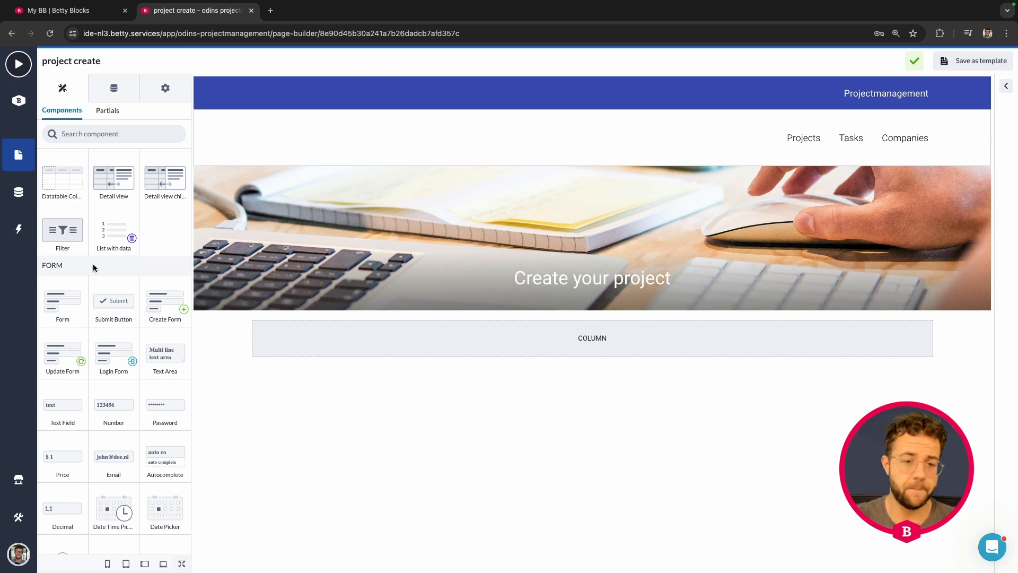
{"action": "scroll", "coordinate": [164, 304], "scroll_direction": "down", "scroll_amount": 1}
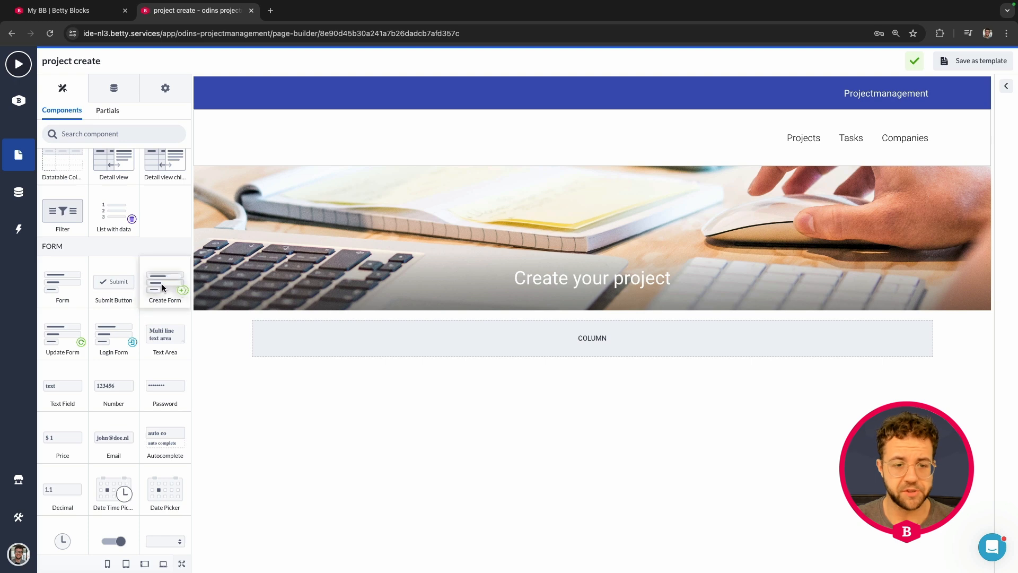
{"action": "left_click_drag", "start_coordinate": [163, 287], "coordinate": [599, 339]}
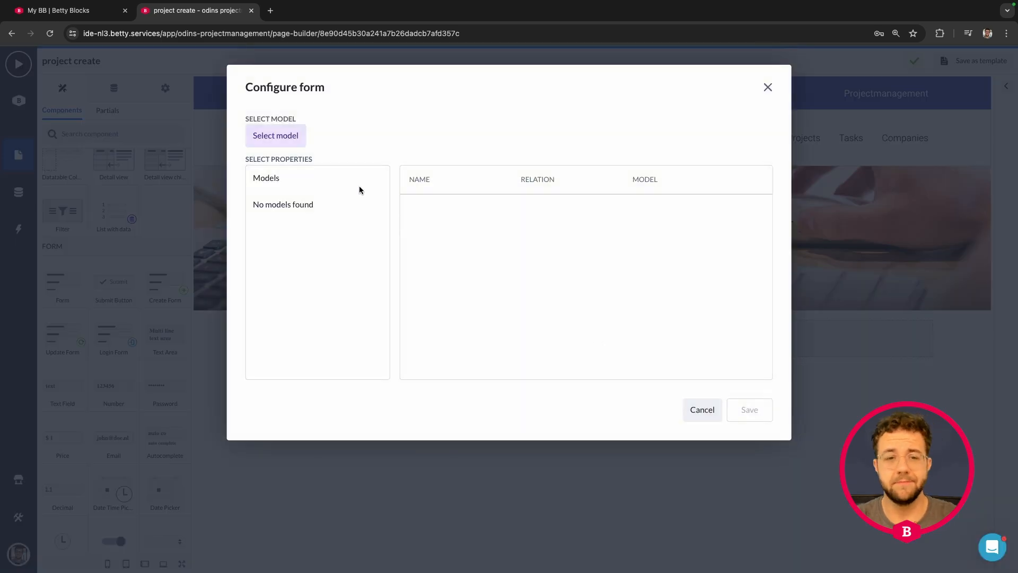
Step: Choose Project as the model for the new form
{"action": "left_click", "coordinate": [297, 135]}
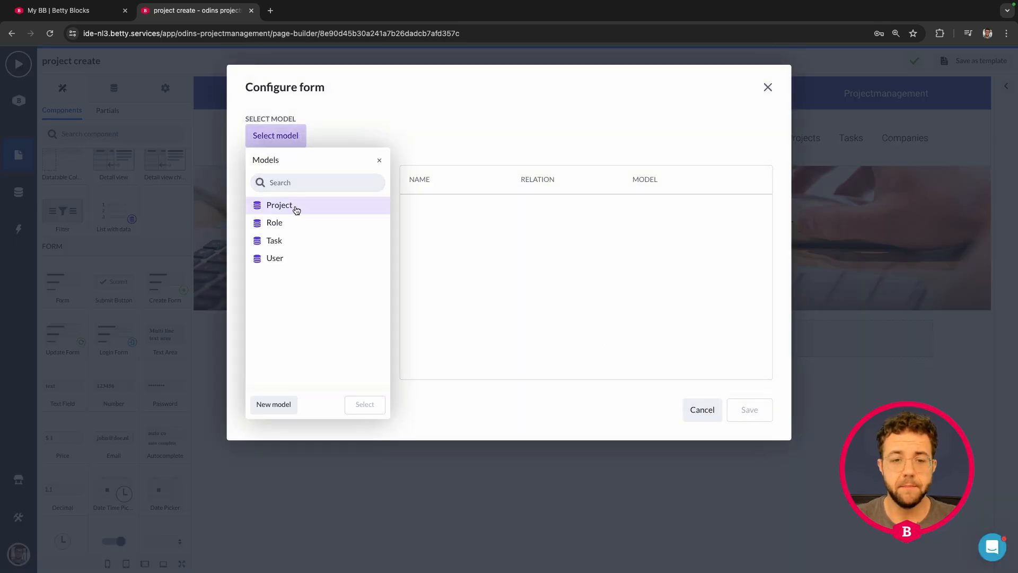
{"action": "left_click", "coordinate": [296, 208]}
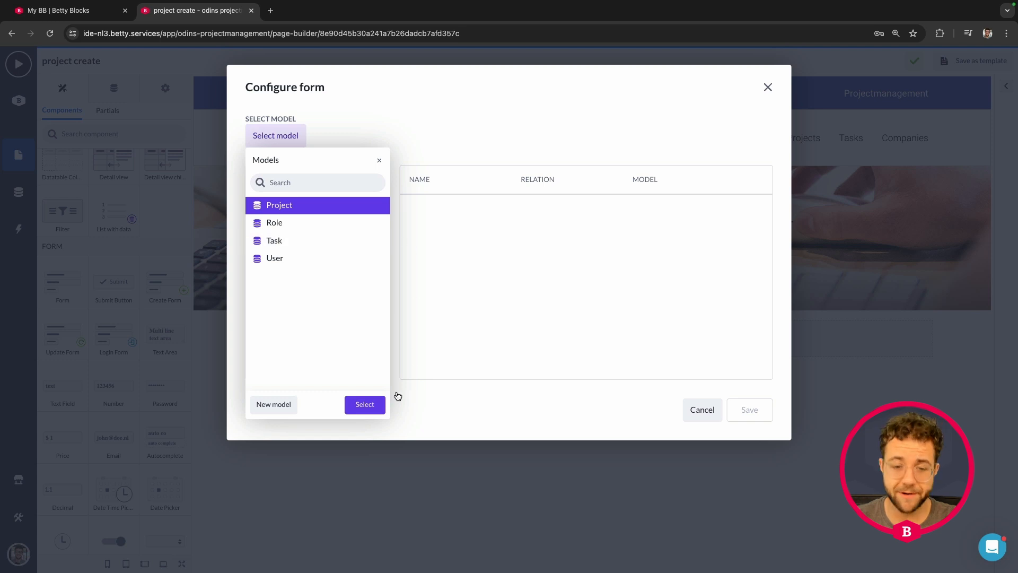
{"action": "left_click", "coordinate": [360, 405]}
Step: Add the project's Title and Description properties to the form
{"action": "scroll", "coordinate": [334, 268], "scroll_direction": "down", "scroll_amount": 2}
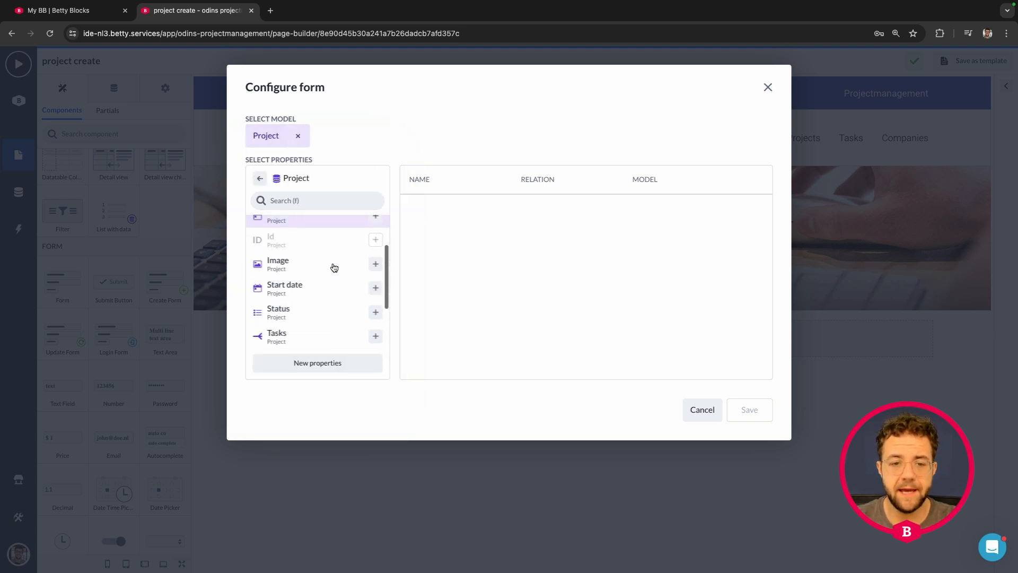
{"action": "scroll", "coordinate": [333, 268], "scroll_direction": "down", "scroll_amount": 2}
{"action": "scroll", "coordinate": [326, 258], "scroll_direction": "up", "scroll_amount": 4}
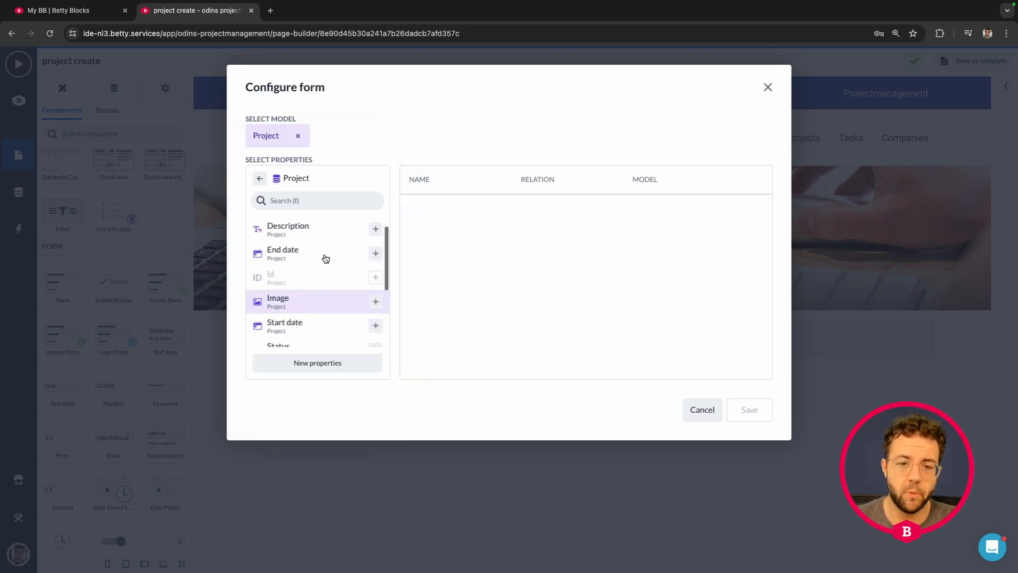
{"action": "scroll", "coordinate": [326, 259], "scroll_direction": "up", "scroll_amount": 1}
{"action": "scroll", "coordinate": [325, 257], "scroll_direction": "down", "scroll_amount": 3}
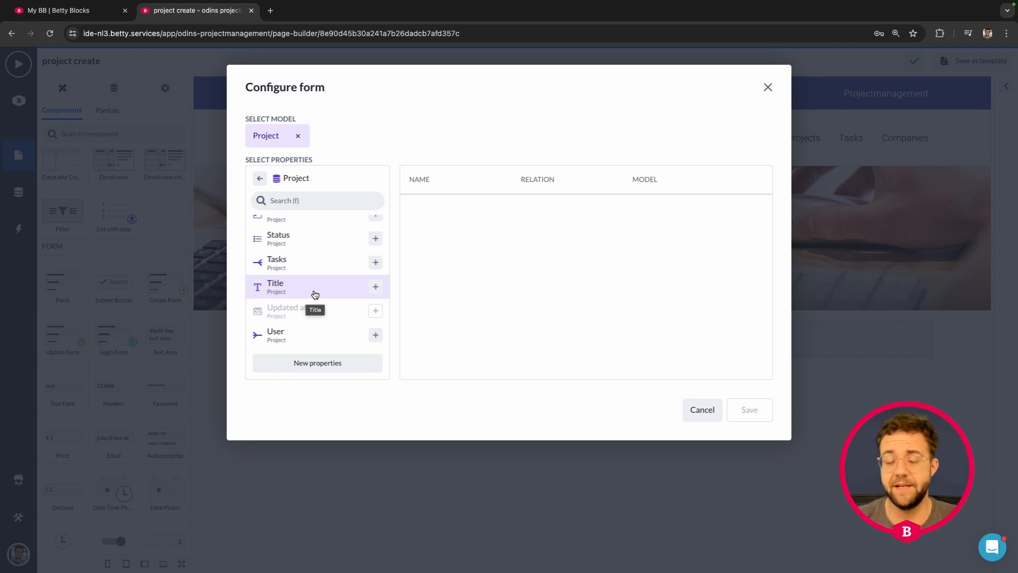
{"action": "left_click", "coordinate": [375, 286]}
{"action": "scroll", "coordinate": [350, 283], "scroll_direction": "up", "scroll_amount": 3}
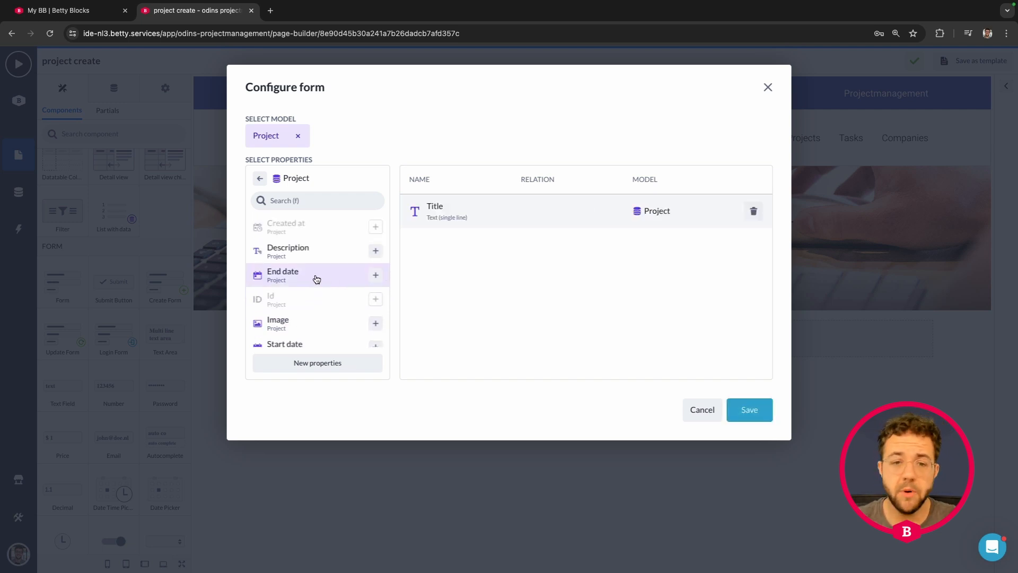
{"action": "left_click", "coordinate": [375, 251]}
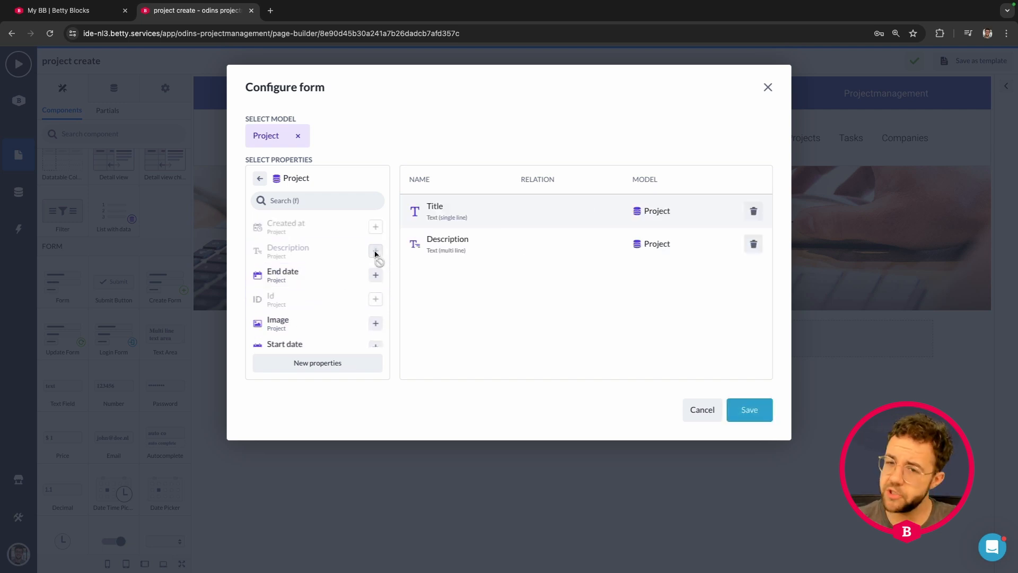
Step: Add the Start date and End date properties to the form, in that order
{"action": "scroll", "coordinate": [339, 263], "scroll_direction": "down", "scroll_amount": 2}
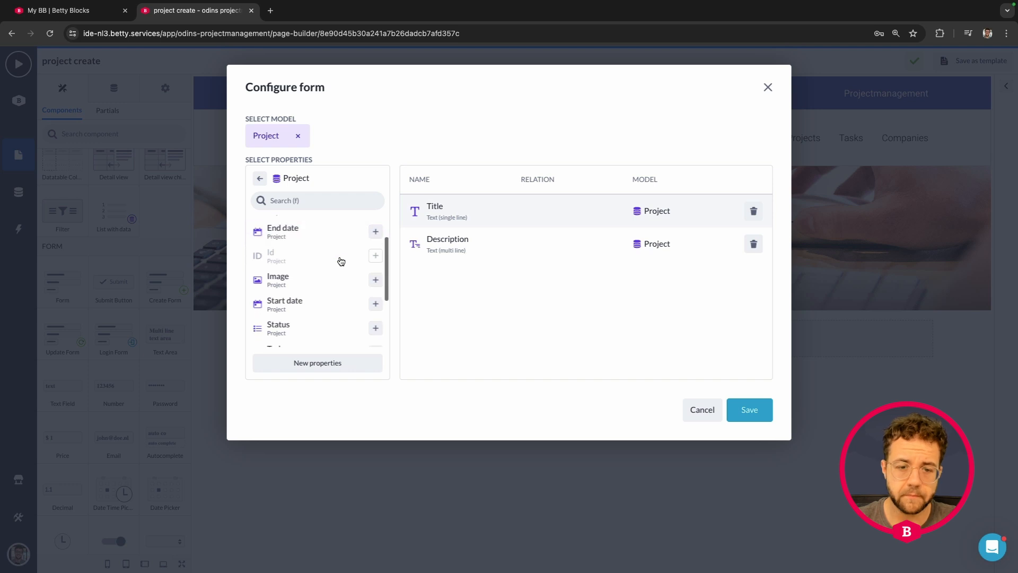
{"action": "left_click", "coordinate": [376, 303]}
{"action": "left_click", "coordinate": [375, 232]}
Step: Add the User relation and the Image property of the project to the form
{"action": "scroll", "coordinate": [337, 256], "scroll_direction": "down", "scroll_amount": 3}
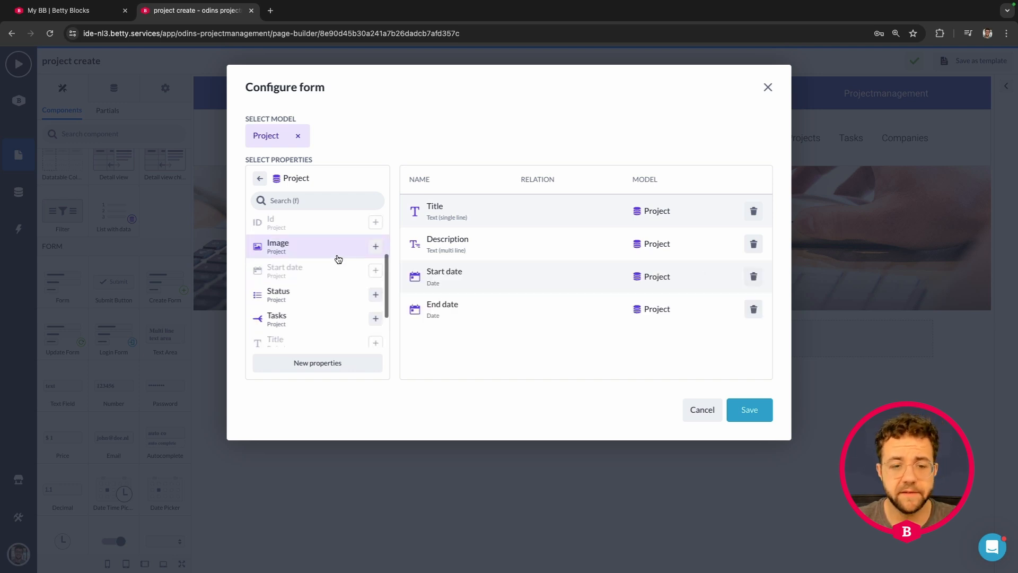
{"action": "scroll", "coordinate": [307, 270], "scroll_direction": "down", "scroll_amount": 1}
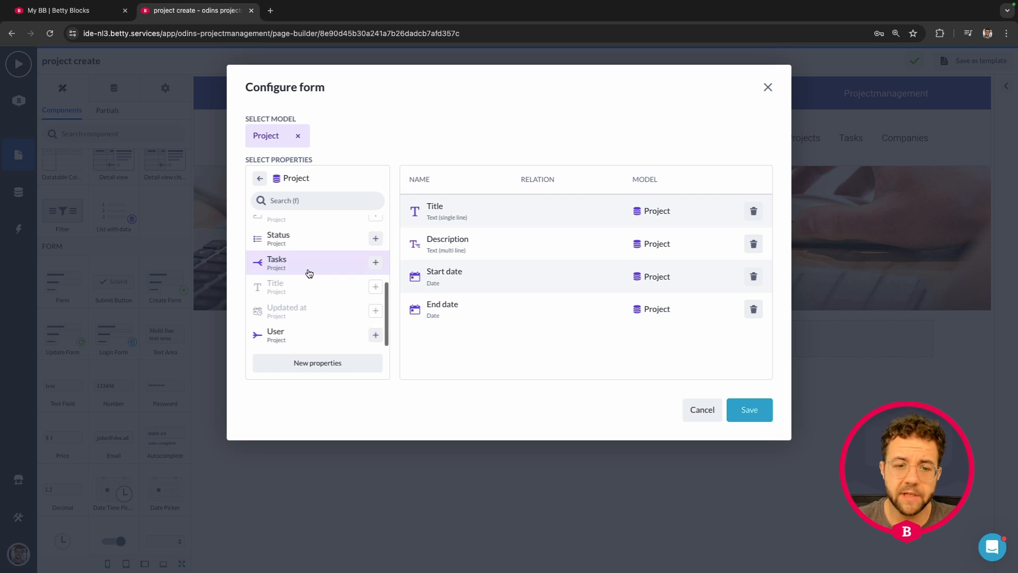
{"action": "left_click", "coordinate": [375, 336]}
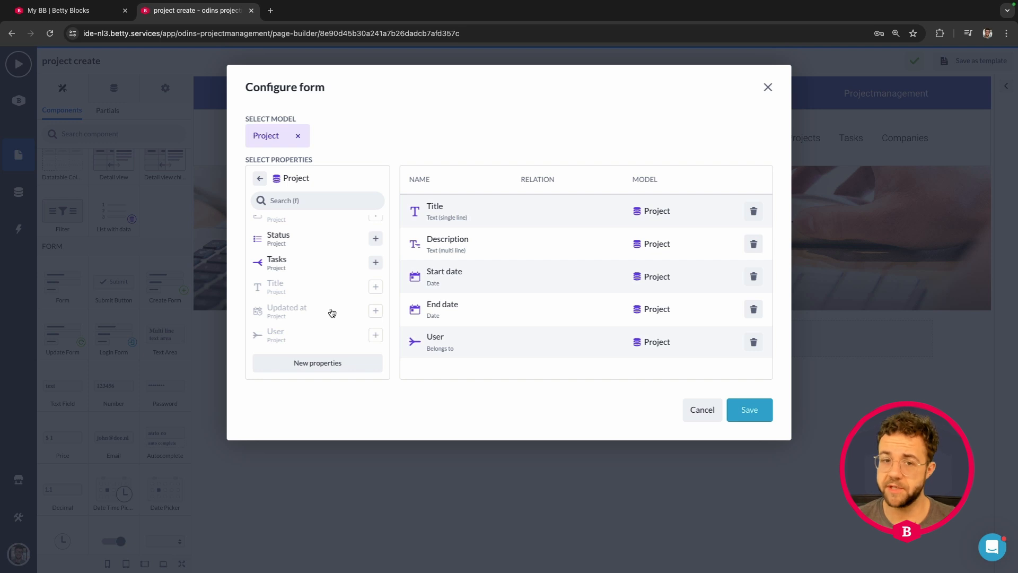
{"action": "scroll", "coordinate": [332, 313], "scroll_direction": "up", "scroll_amount": 3}
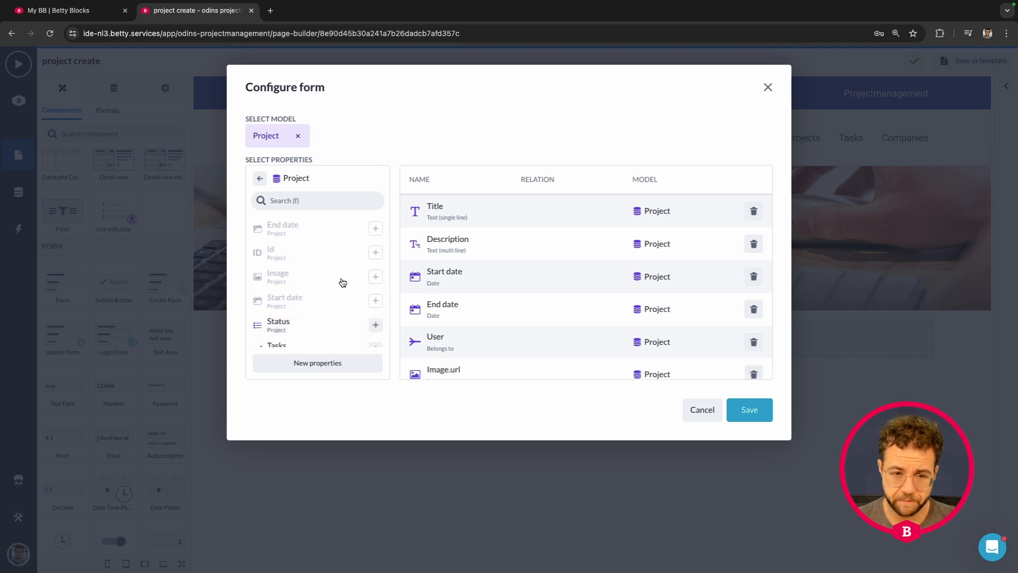
{"action": "scroll", "coordinate": [350, 280], "scroll_direction": "up", "scroll_amount": 2}
{"action": "scroll", "coordinate": [343, 281], "scroll_direction": "down", "scroll_amount": 3}
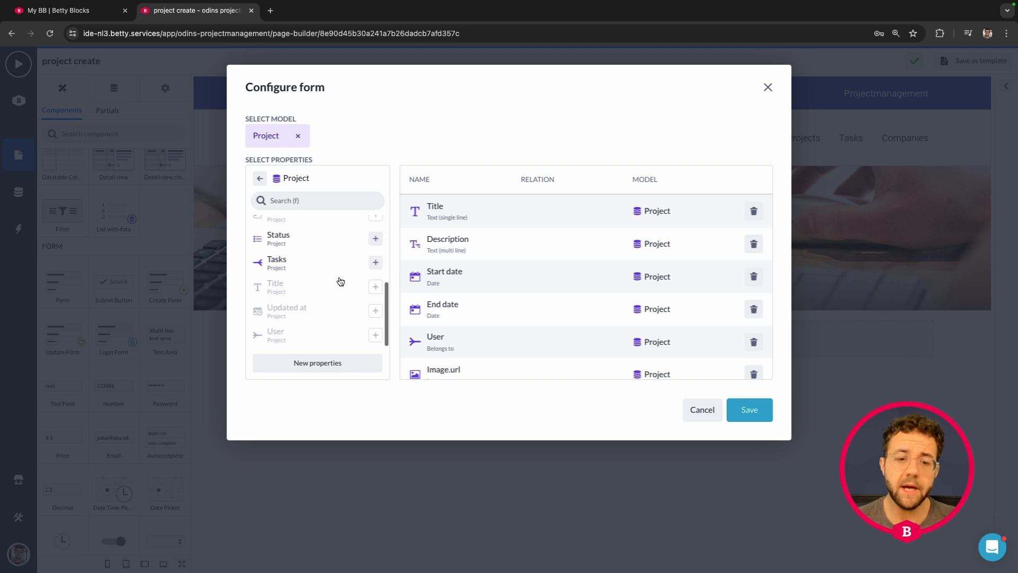
Step: Review the chosen project properties and save the create form's configuration
{"action": "scroll", "coordinate": [517, 296], "scroll_direction": "down", "scroll_amount": 1}
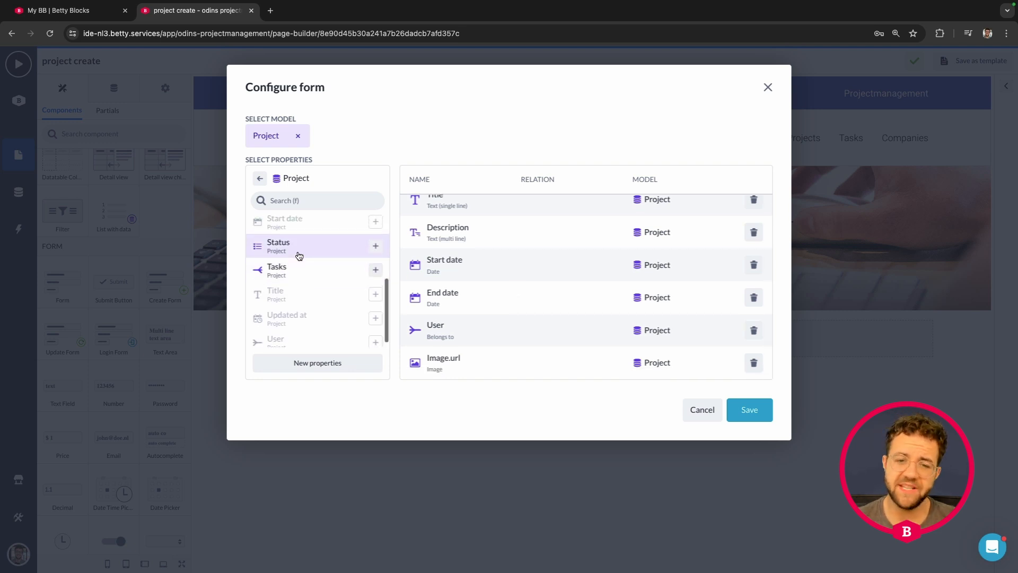
{"action": "scroll", "coordinate": [295, 250], "scroll_direction": "up", "scroll_amount": 1}
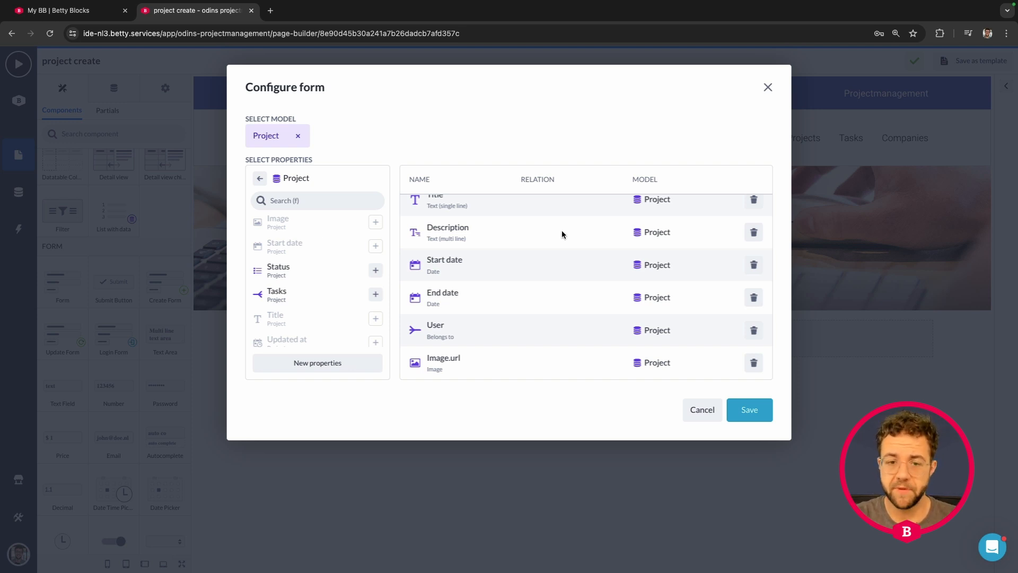
{"action": "scroll", "coordinate": [561, 230], "scroll_direction": "up", "scroll_amount": 1}
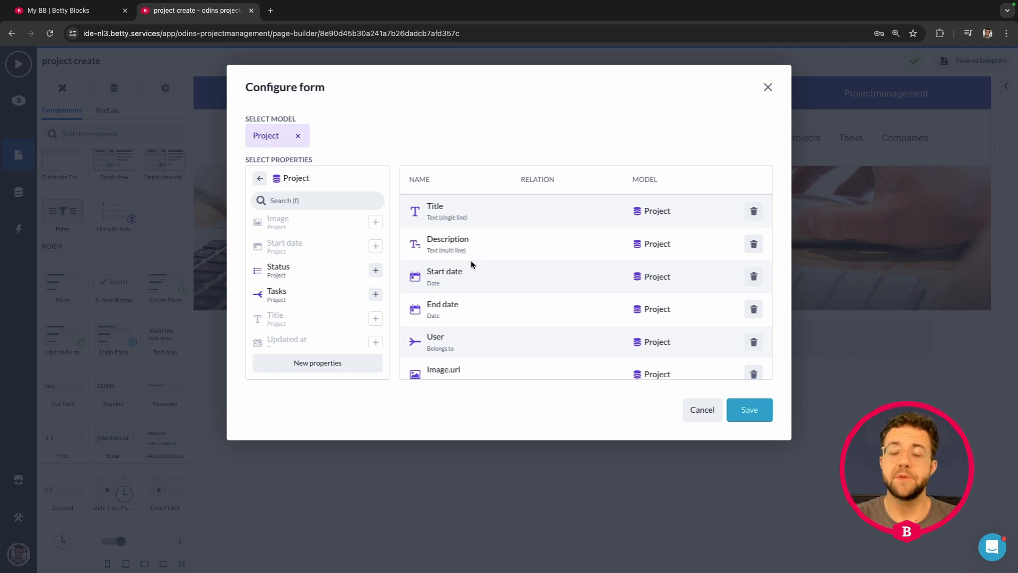
{"action": "scroll", "coordinate": [551, 264], "scroll_direction": "down", "scroll_amount": 1}
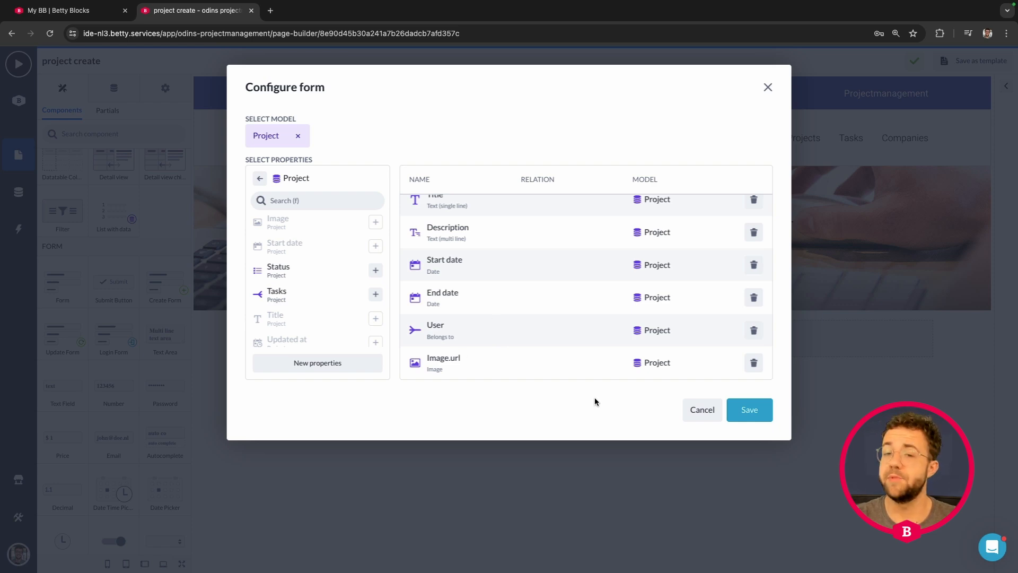
{"action": "left_click", "coordinate": [749, 414]}
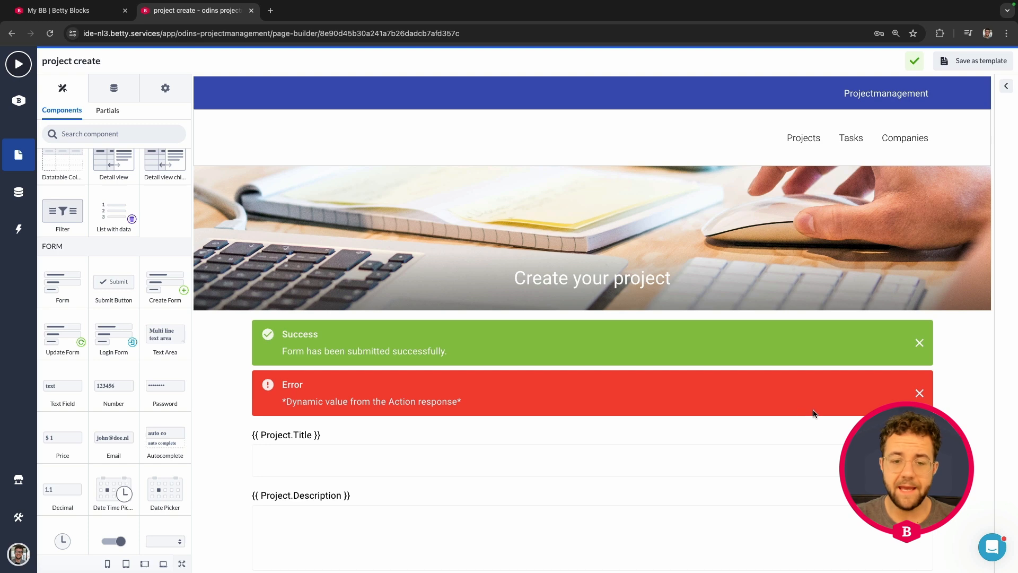
Step: Examine the generated create form's layout, its Title text field, and the options of its Error and Success alerts
{"action": "scroll", "coordinate": [794, 410], "scroll_direction": "down", "scroll_amount": 5}
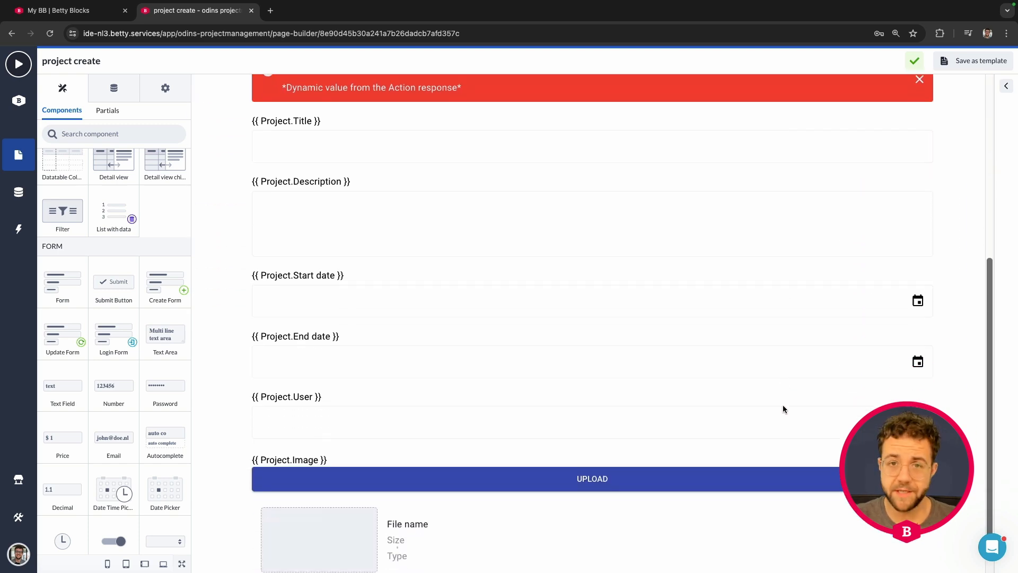
{"action": "scroll", "coordinate": [764, 401], "scroll_direction": "down", "scroll_amount": 2}
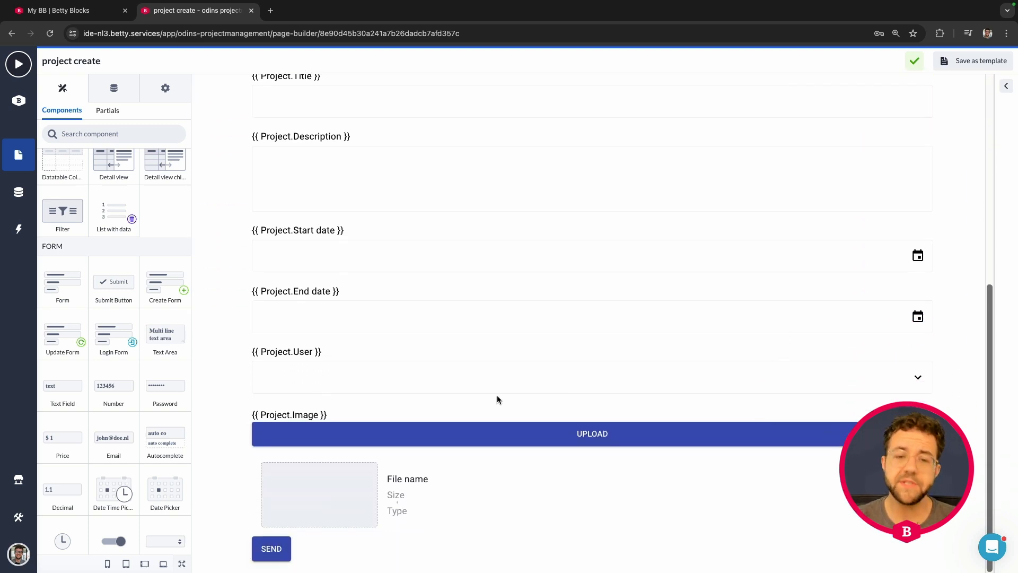
{"action": "scroll", "coordinate": [498, 396], "scroll_direction": "up", "scroll_amount": 4}
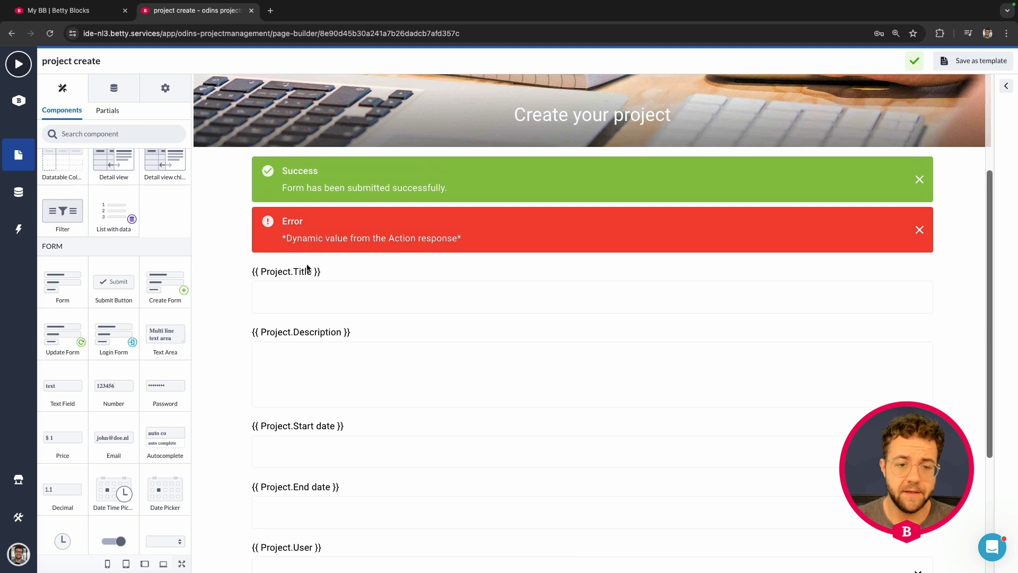
{"action": "left_click", "coordinate": [320, 299]}
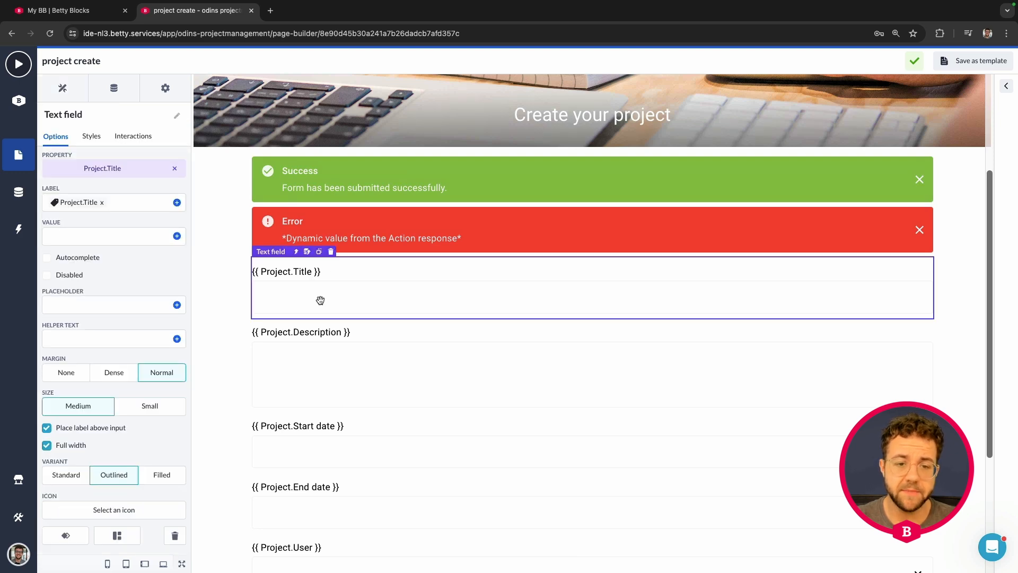
{"action": "left_click", "coordinate": [295, 252]}
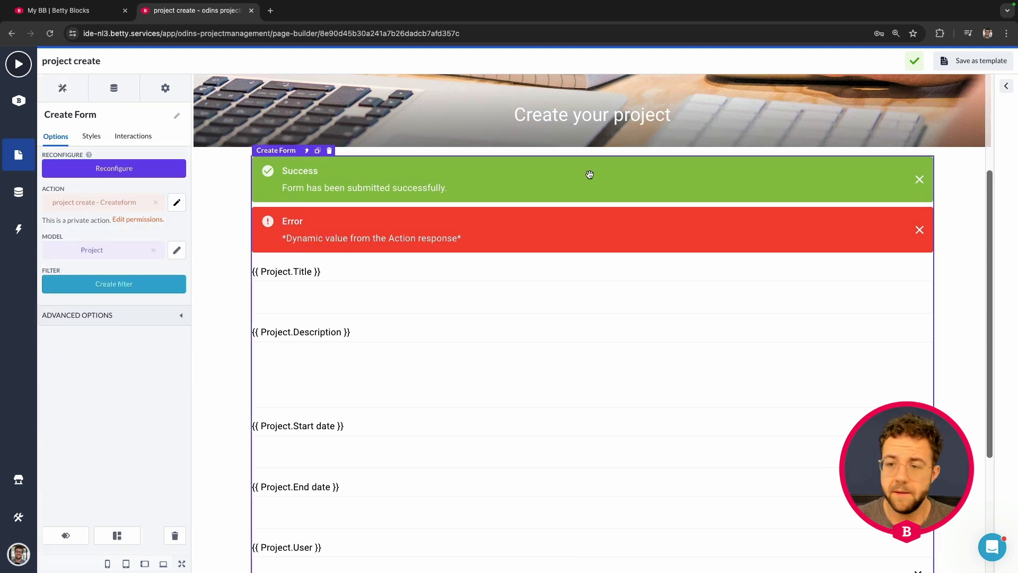
{"action": "scroll", "coordinate": [590, 175], "scroll_direction": "down", "scroll_amount": 4}
{"action": "scroll", "coordinate": [597, 177], "scroll_direction": "up", "scroll_amount": 3}
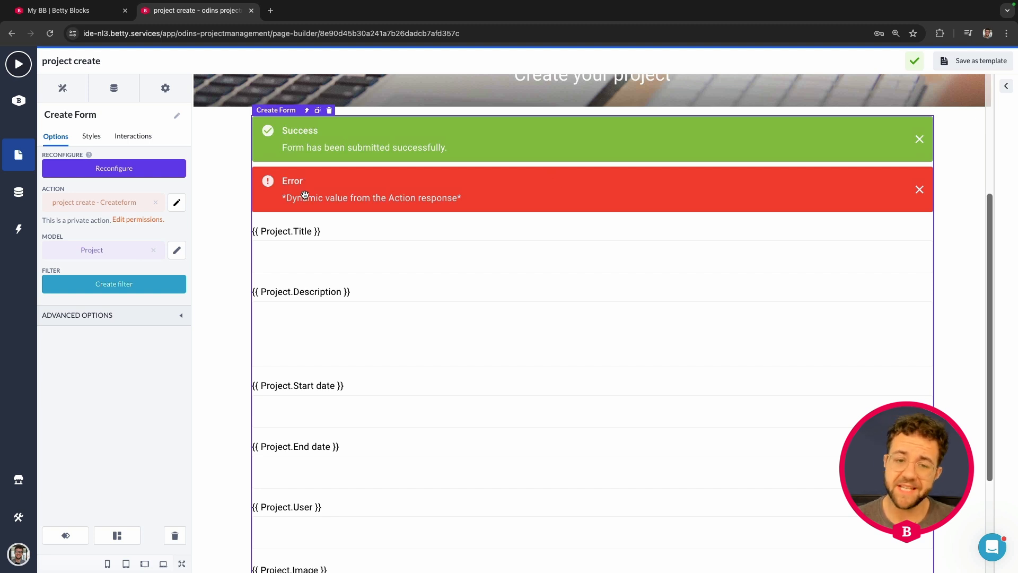
{"action": "left_click", "coordinate": [361, 180]}
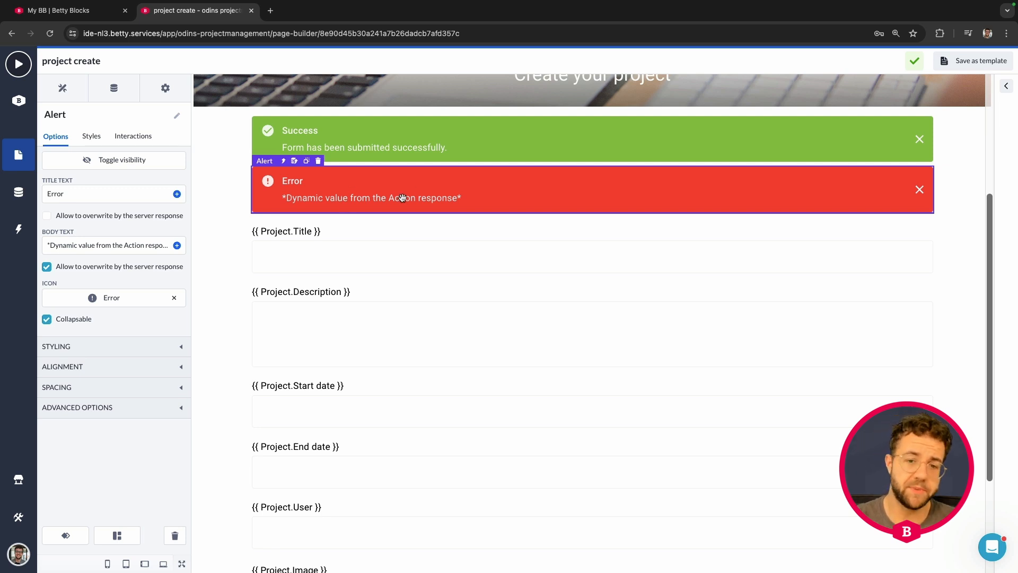
{"action": "left_click", "coordinate": [460, 154]}
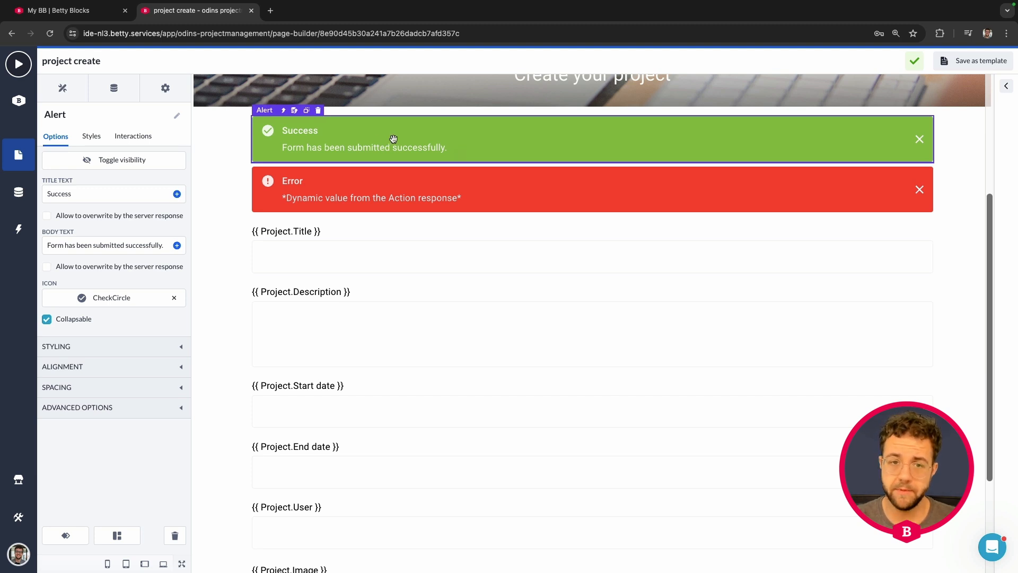
{"action": "scroll", "coordinate": [365, 231], "scroll_direction": "down", "scroll_amount": 3}
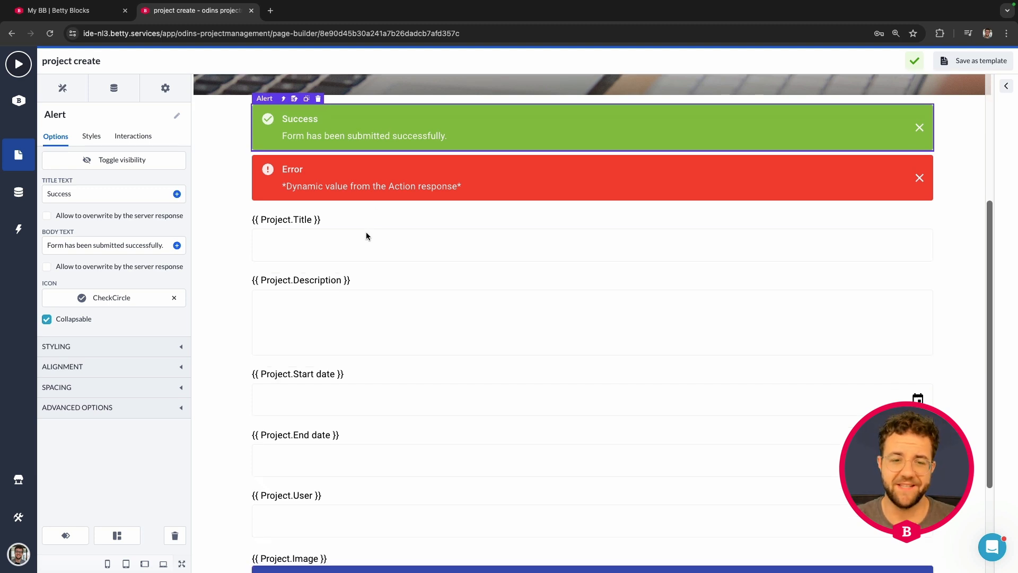
Step: Examine the components behind the form's text, date, User and Image inputs, its Send button, and the enclosing Create Form's options
{"action": "left_click", "coordinate": [326, 142]}
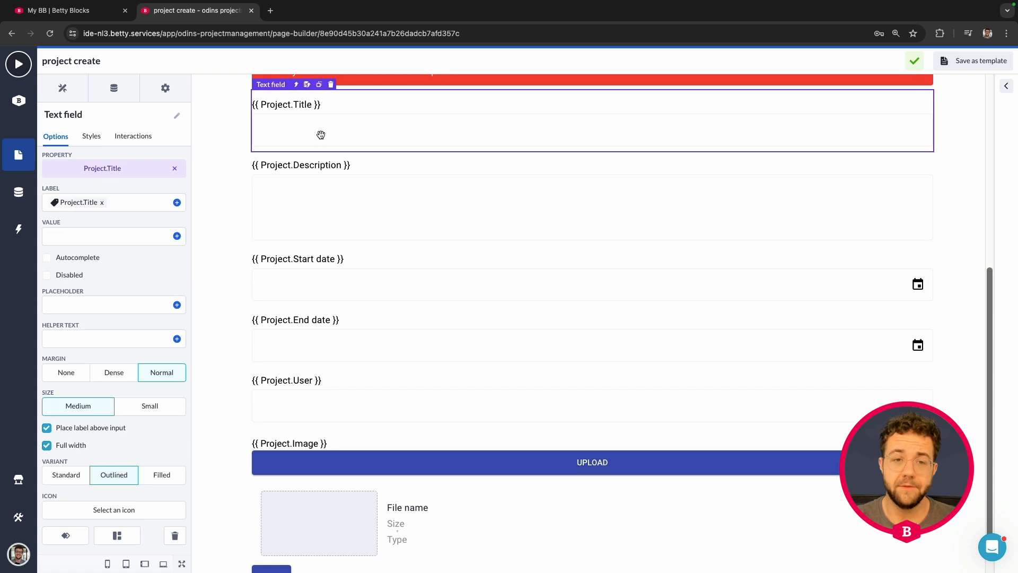
{"action": "left_click", "coordinate": [314, 202]}
{"action": "left_click", "coordinate": [327, 278]}
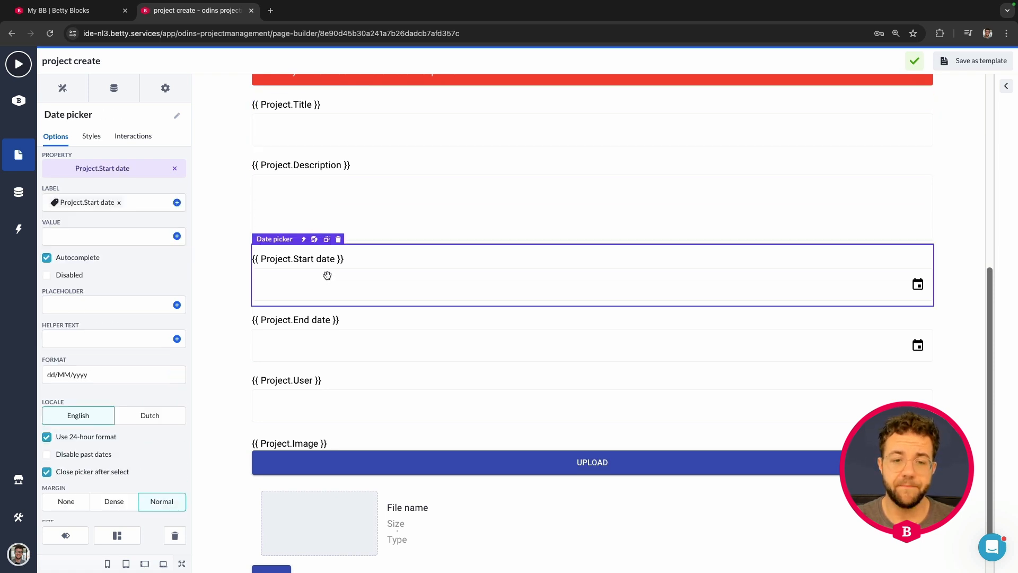
{"action": "left_click", "coordinate": [347, 337]}
{"action": "scroll", "coordinate": [348, 337], "scroll_direction": "down", "scroll_amount": 1}
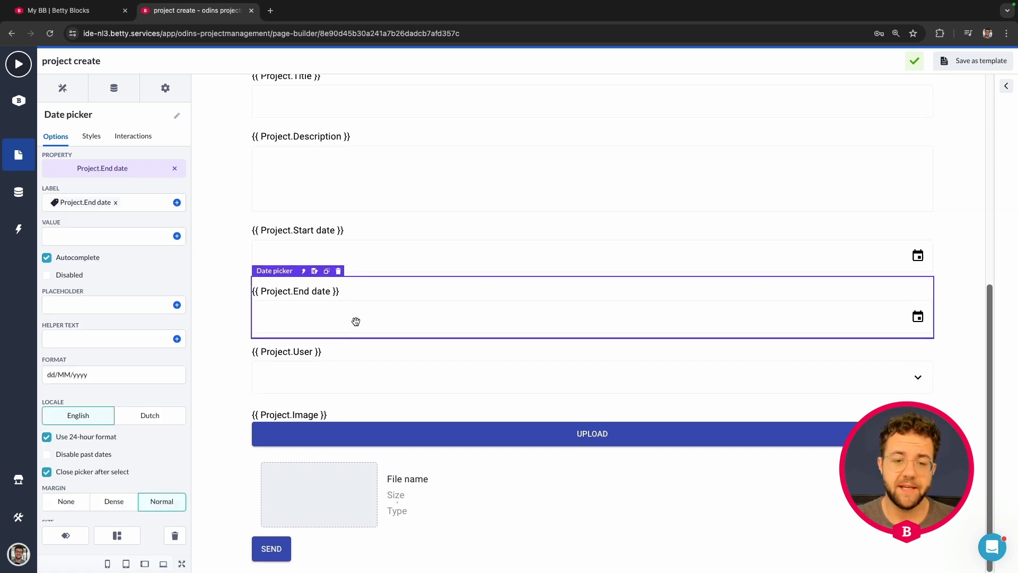
{"action": "left_click", "coordinate": [324, 377]}
{"action": "left_click", "coordinate": [345, 434]}
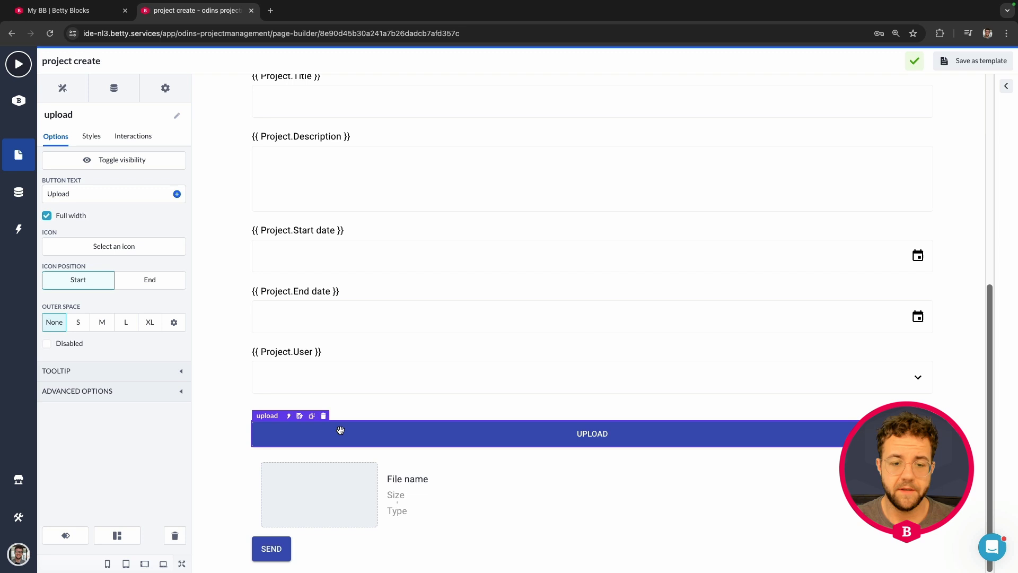
{"action": "left_click", "coordinate": [405, 413]}
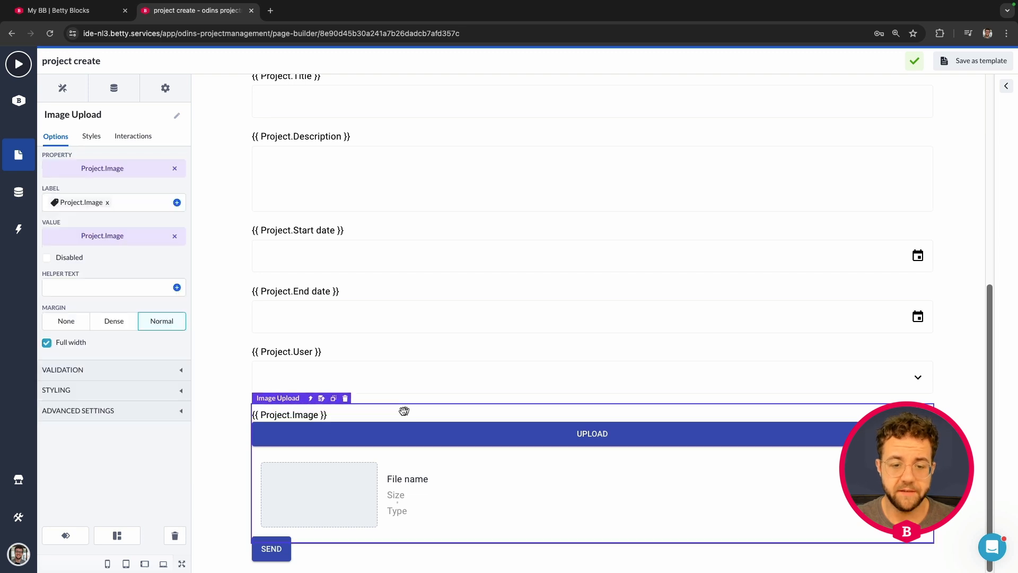
{"action": "left_click", "coordinate": [269, 552]}
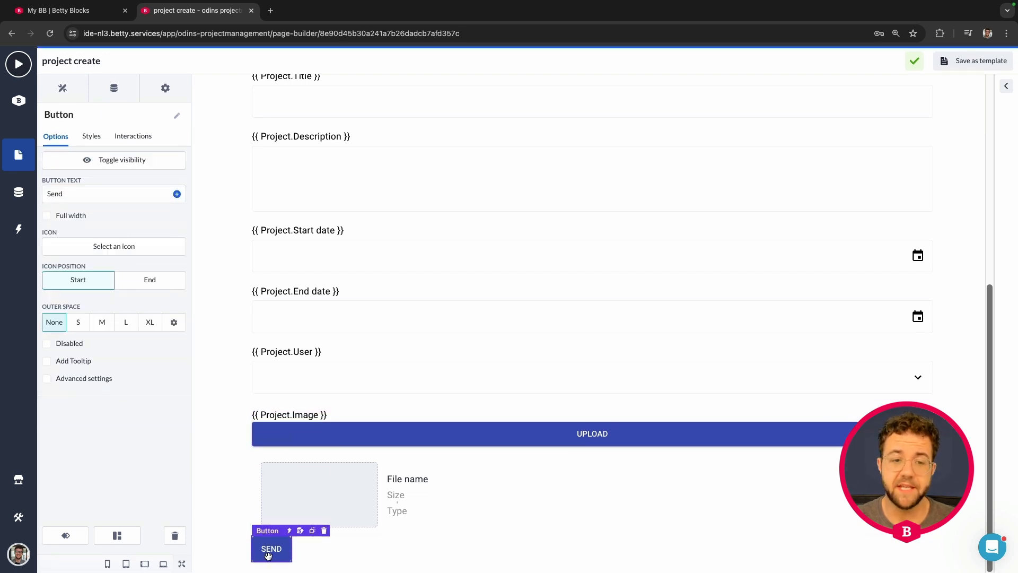
{"action": "left_click", "coordinate": [287, 530]}
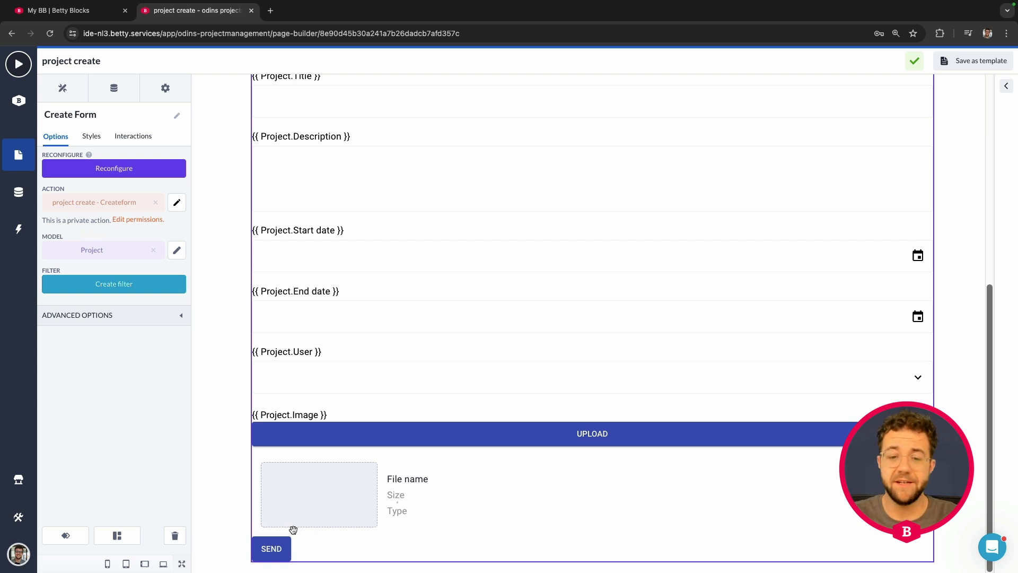
{"action": "scroll", "coordinate": [423, 294], "scroll_direction": "up", "scroll_amount": 3}
{"action": "scroll", "coordinate": [423, 294], "scroll_direction": "up", "scroll_amount": 4}
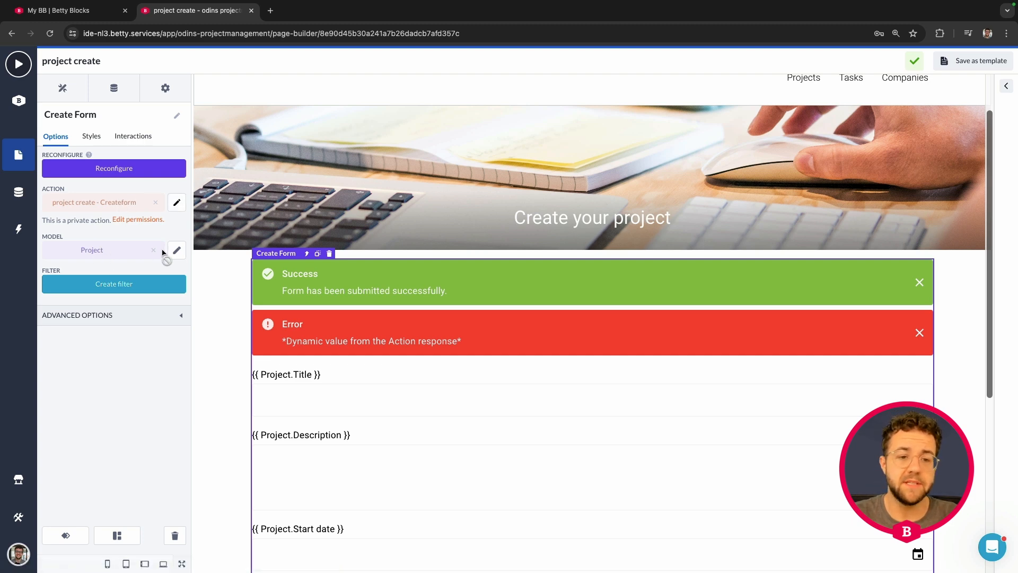
Step: Set the label for options of the form's User autocomplete to the Name property of the User model
{"action": "scroll", "coordinate": [370, 363], "scroll_direction": "down", "scroll_amount": 1}
{"action": "scroll", "coordinate": [370, 362], "scroll_direction": "down", "scroll_amount": 2}
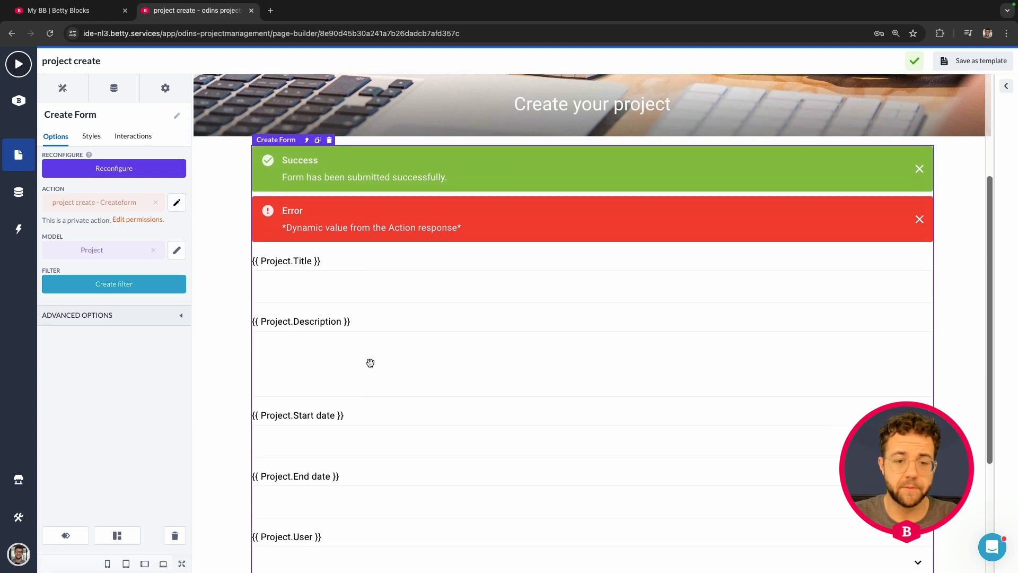
{"action": "scroll", "coordinate": [354, 297], "scroll_direction": "down", "scroll_amount": 2}
{"action": "scroll", "coordinate": [357, 297], "scroll_direction": "down", "scroll_amount": 3}
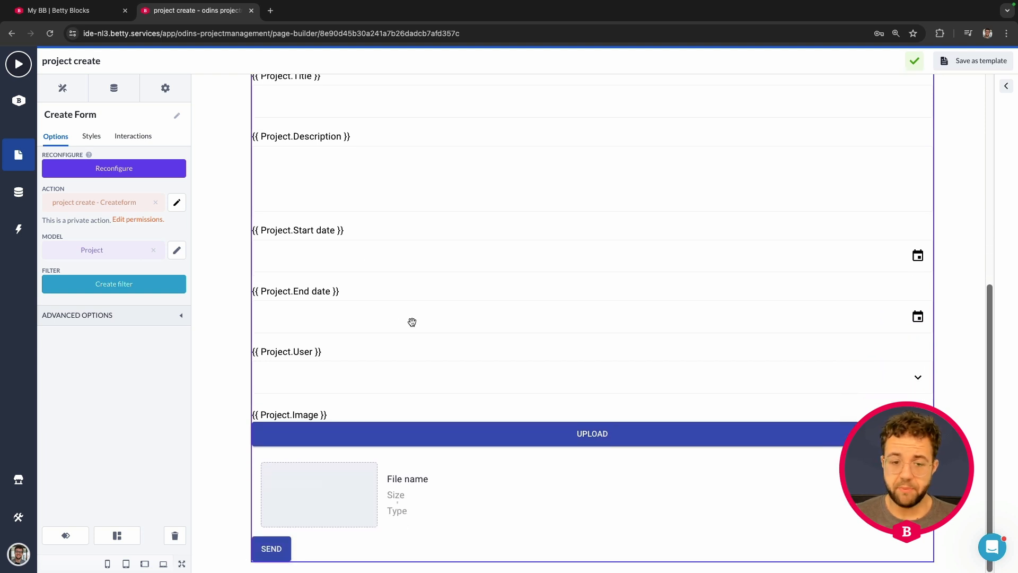
{"action": "left_click", "coordinate": [384, 379]}
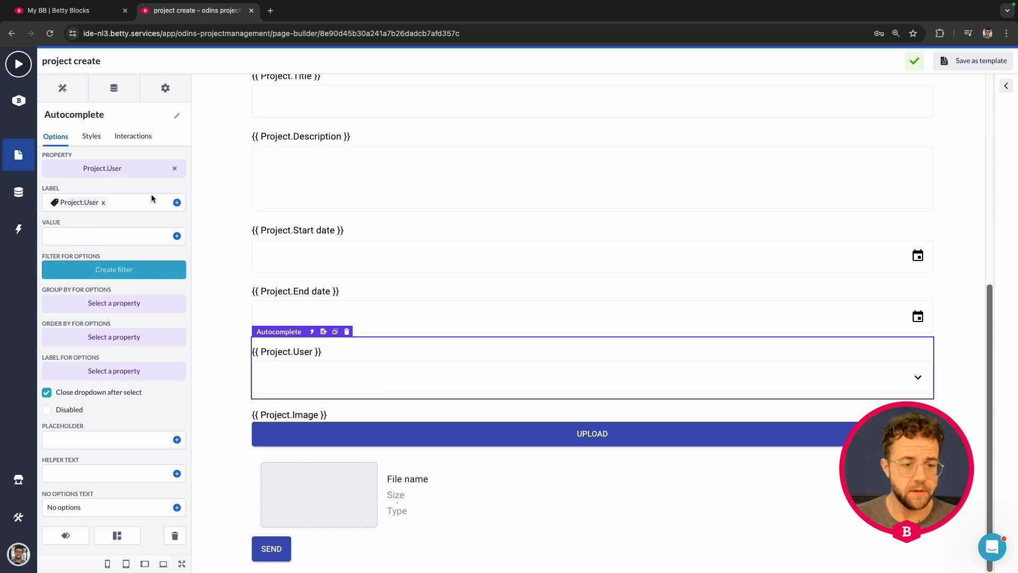
{"action": "left_click", "coordinate": [122, 373]}
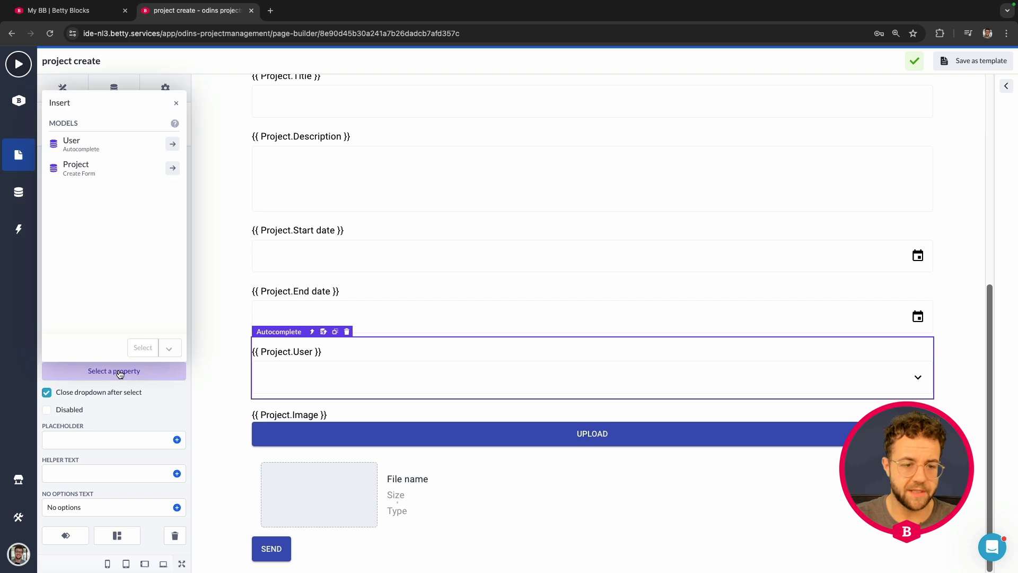
{"action": "left_click", "coordinate": [172, 144]}
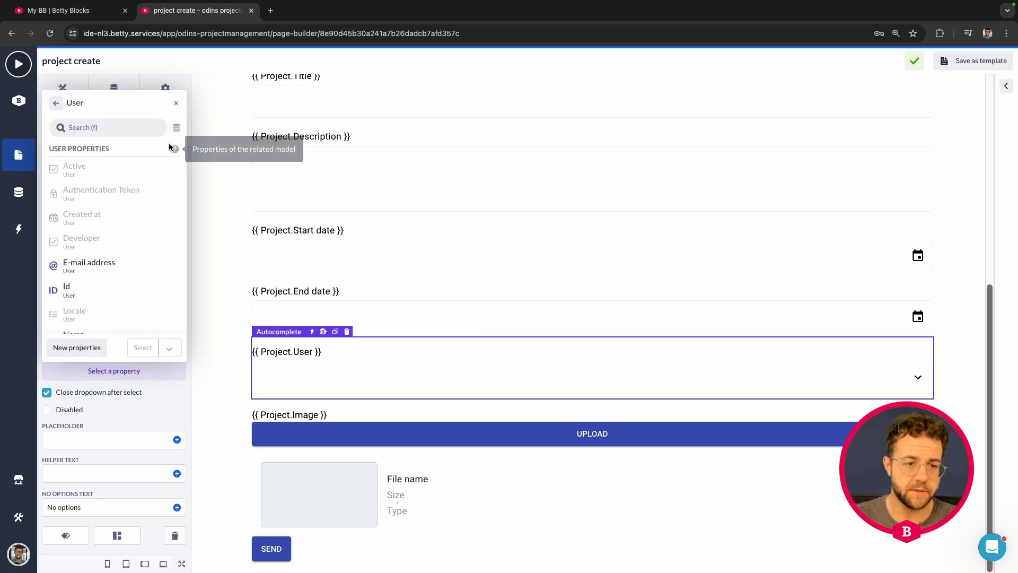
{"action": "scroll", "coordinate": [143, 236], "scroll_direction": "down", "scroll_amount": 1}
{"action": "scroll", "coordinate": [144, 235], "scroll_direction": "down", "scroll_amount": 2}
{"action": "left_click", "coordinate": [95, 234]}
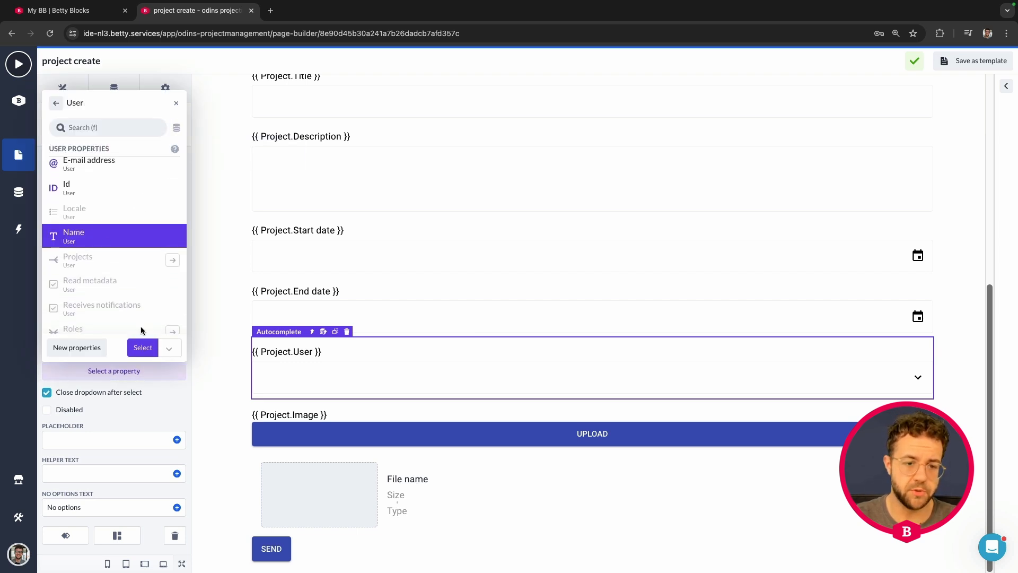
{"action": "left_click", "coordinate": [140, 347]}
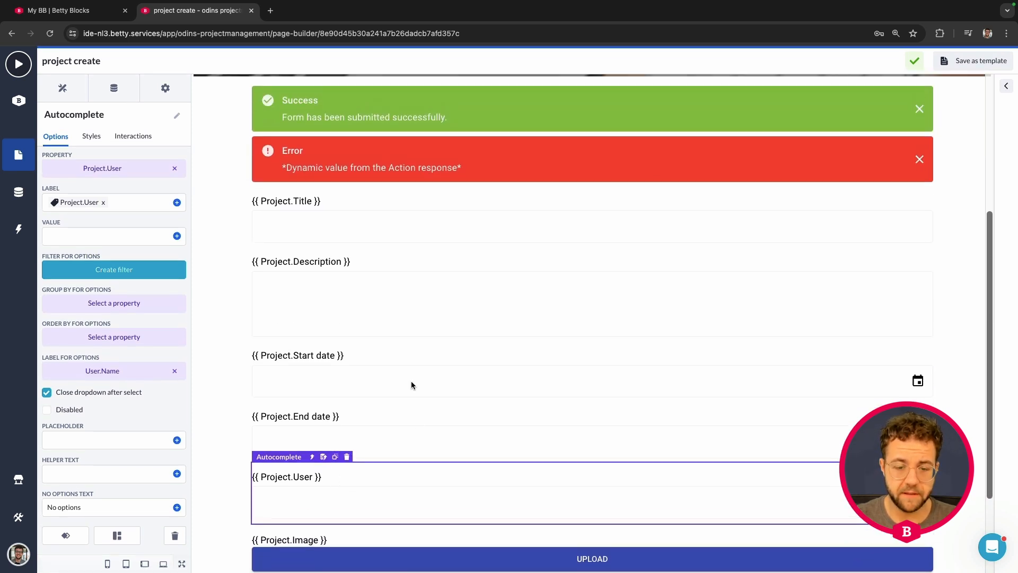
Step: Open the live project create page and log in on both login screens with the account's e-mail and password
{"action": "scroll", "coordinate": [418, 381], "scroll_direction": "up", "scroll_amount": 5}
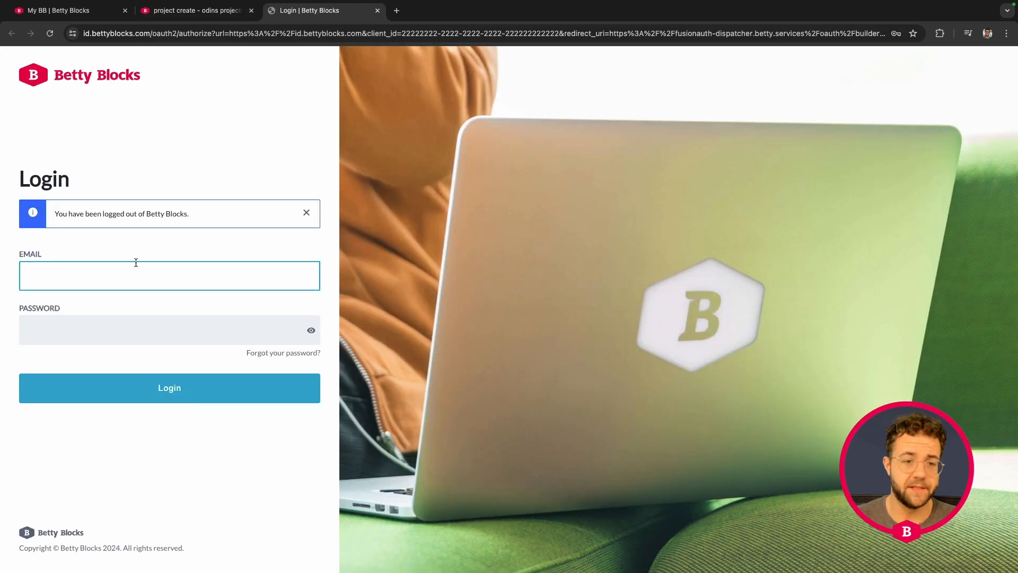
{"action": "left_click", "coordinate": [135, 282]}
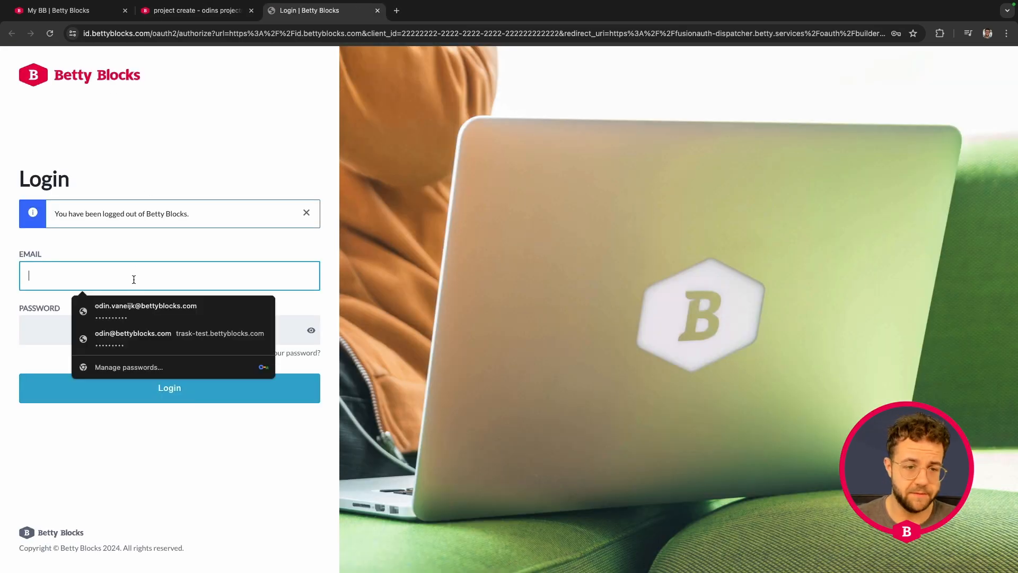
{"action": "left_click", "coordinate": [142, 309]}
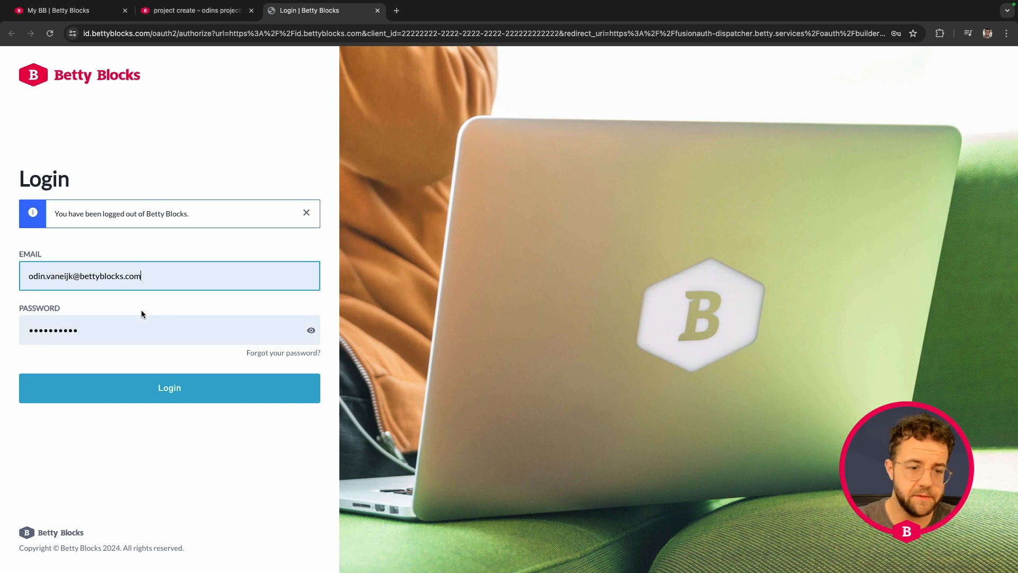
{"action": "left_click", "coordinate": [130, 387]}
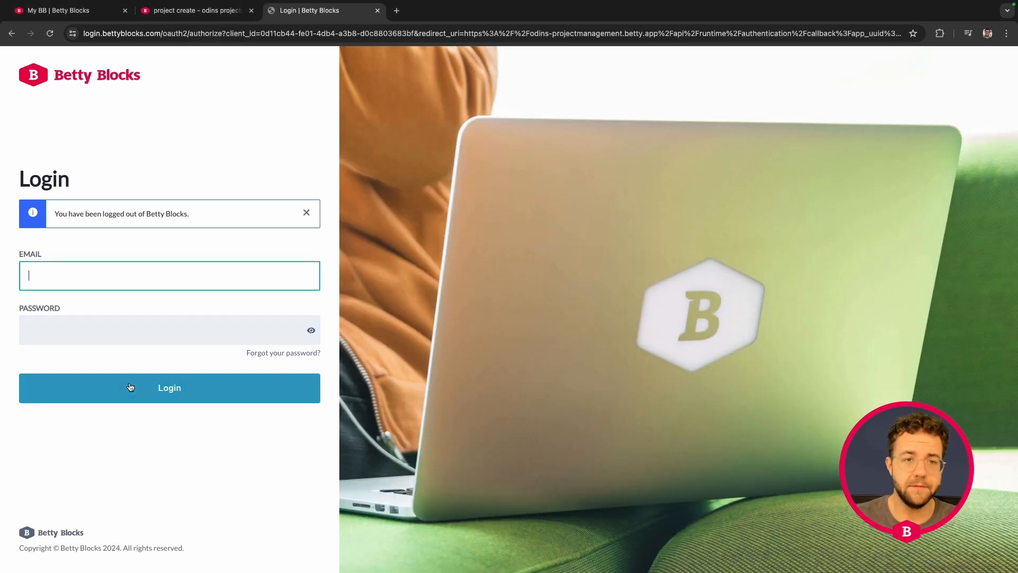
{"action": "left_click", "coordinate": [170, 281]}
{"action": "left_click", "coordinate": [165, 339]}
{"action": "left_click", "coordinate": [166, 387]}
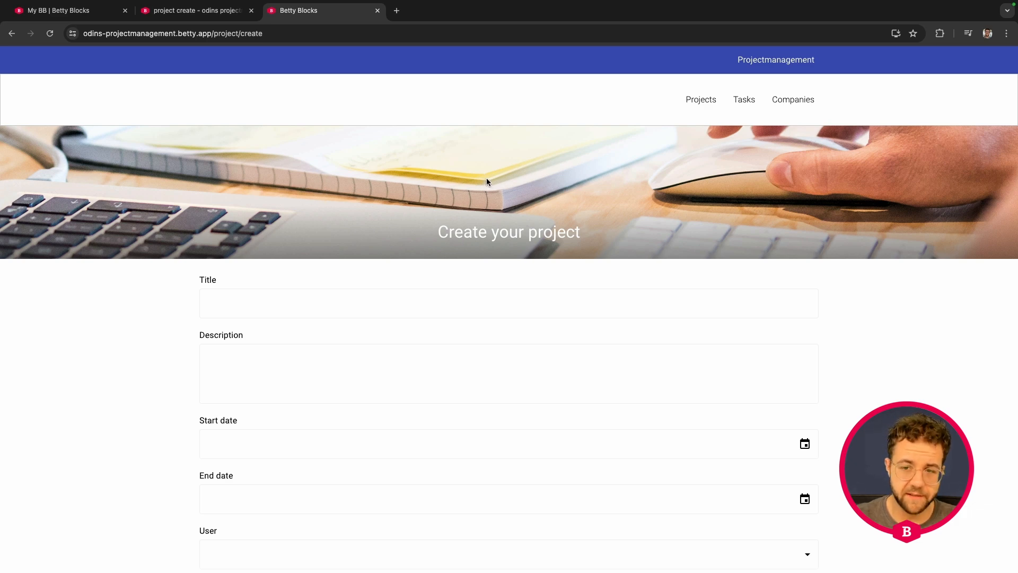
Step: Enter "Buy a cool painting" as the project's title
{"action": "scroll", "coordinate": [488, 182], "scroll_direction": "down", "scroll_amount": 3}
{"action": "left_click", "coordinate": [265, 225]}
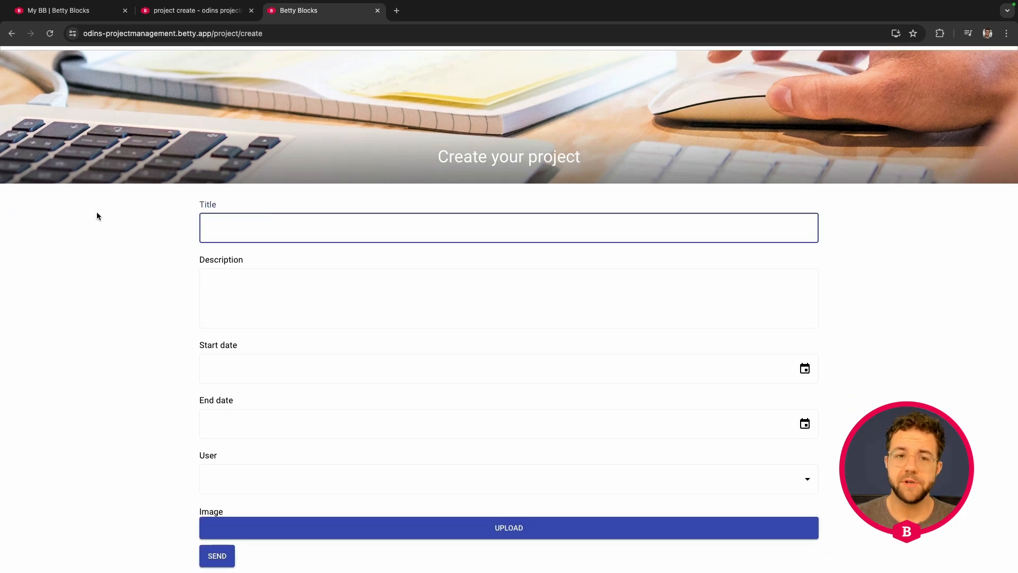
{"action": "scroll", "coordinate": [100, 212], "scroll_direction": "down", "scroll_amount": 1}
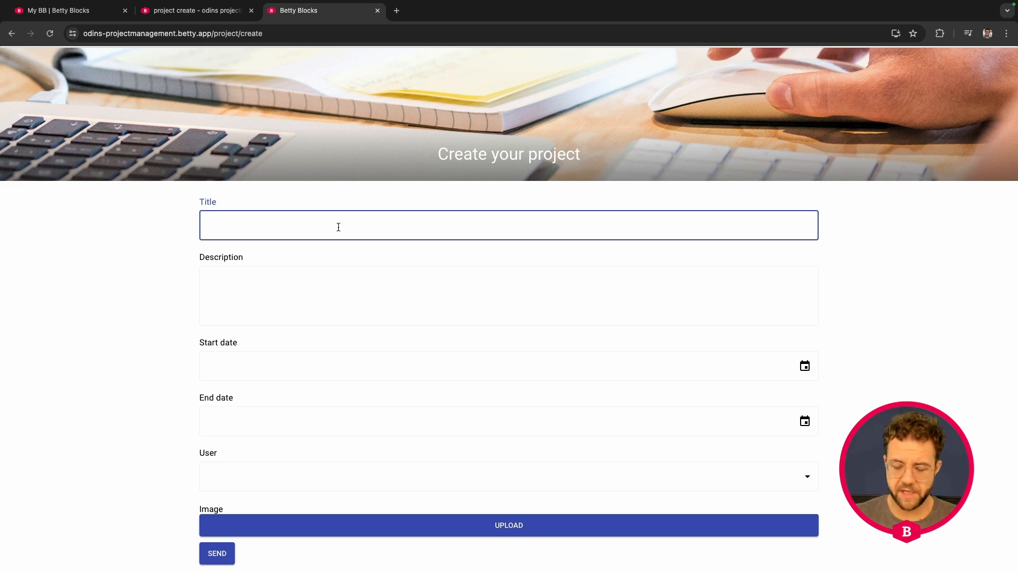
{"action": "type", "text": "Buy a "}
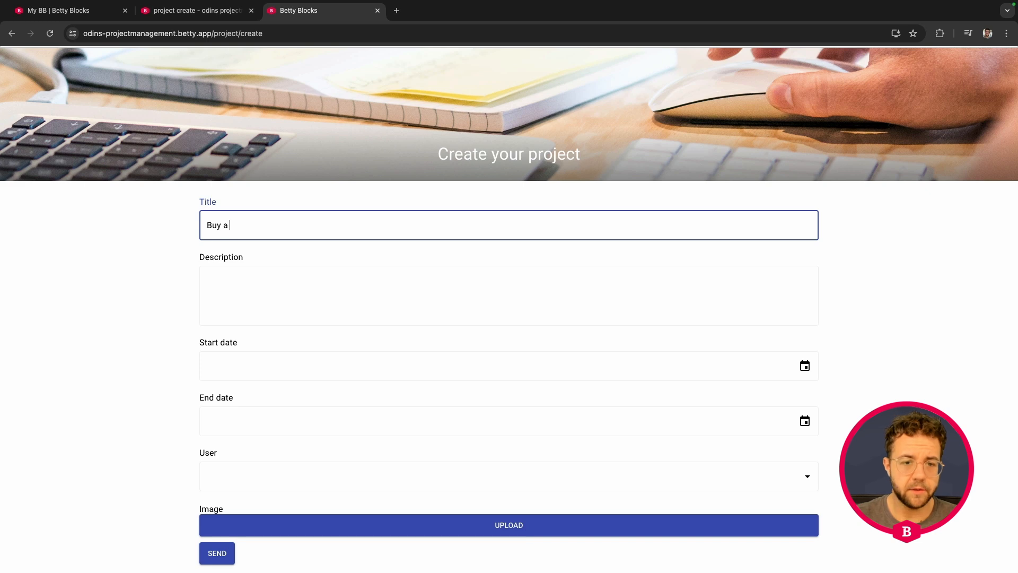
{"action": "type", "text": "cool painting"}
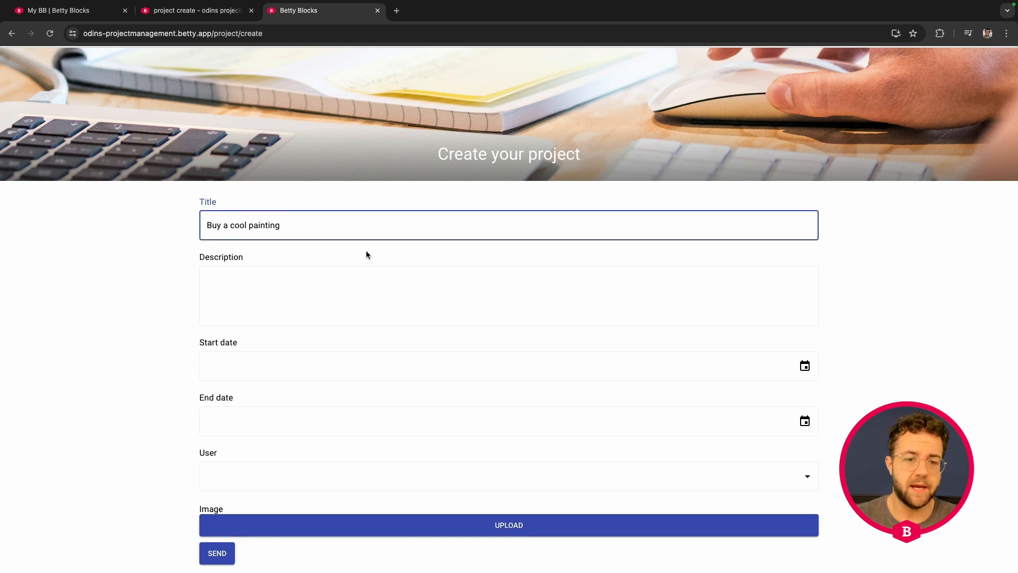
Step: Enter the project description "Make sure that your house looks cool and not dull anymore, get yourself a painting!"
{"action": "left_click", "coordinate": [332, 274]}
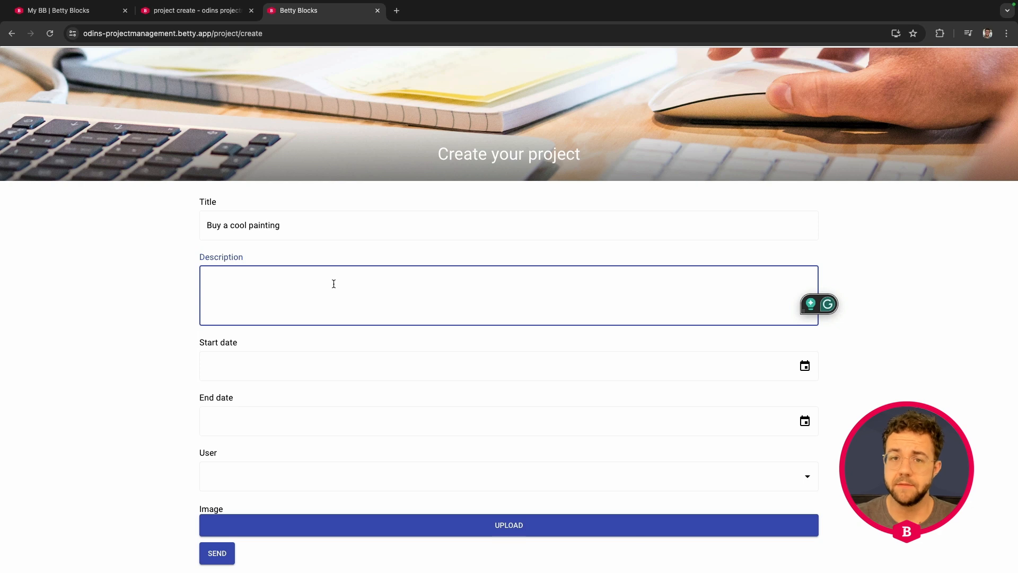
{"action": "type", "text": "Make"}
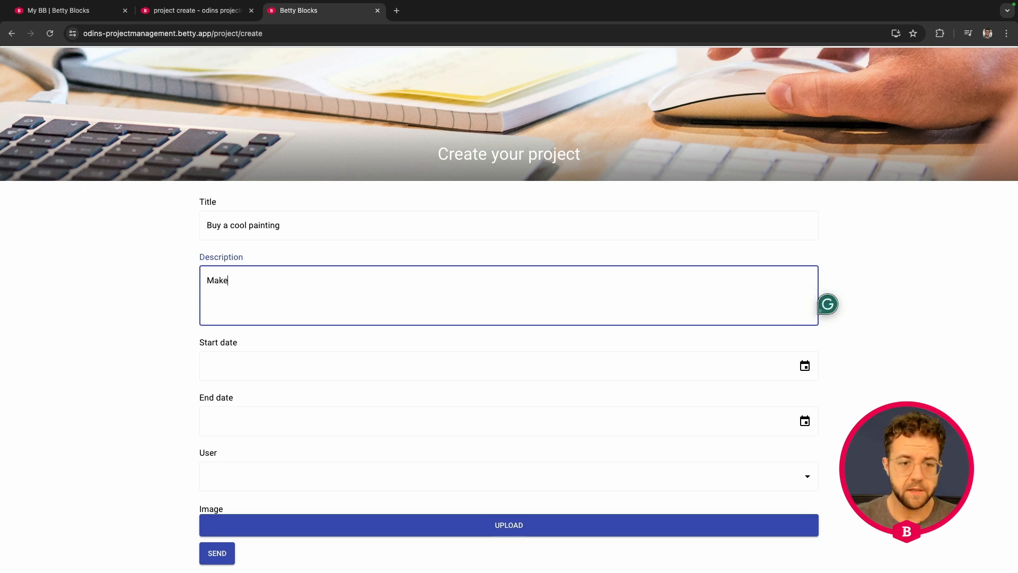
{"action": "type", "text": " sure that"}
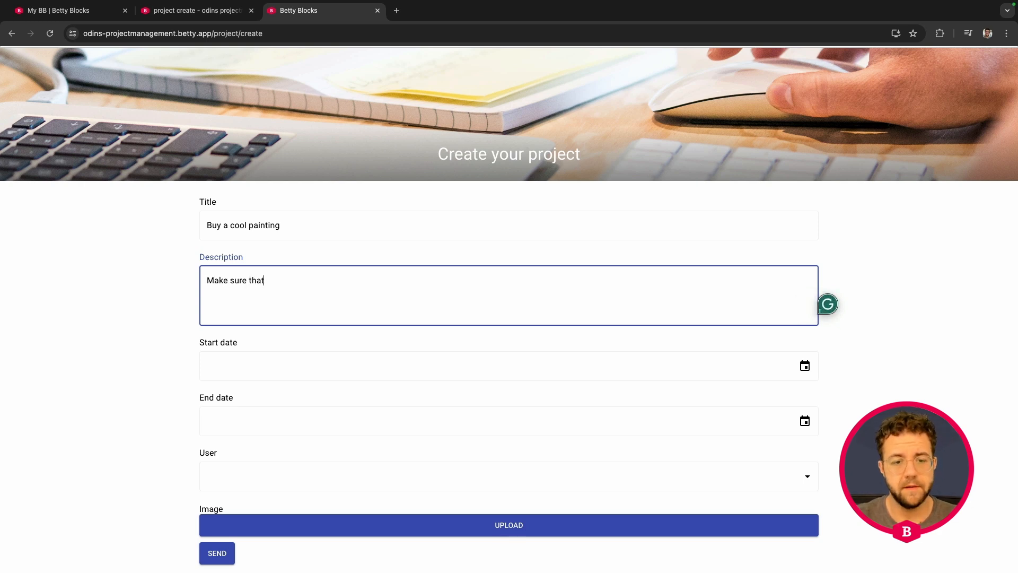
{"action": "type", "text": " your house loo"}
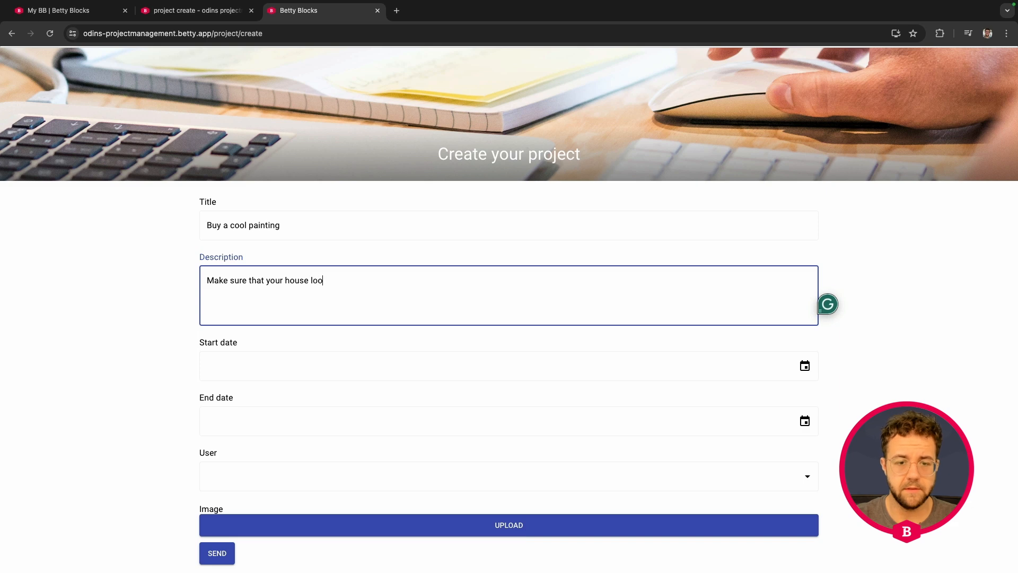
{"action": "type", "text": "ks cool and "}
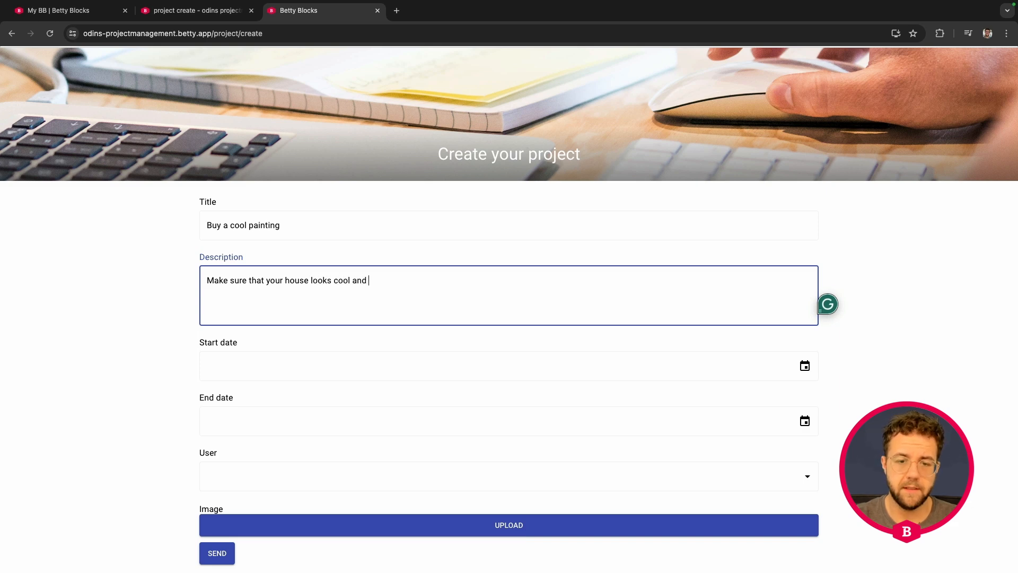
{"action": "type", "text": "not dull anymore"}
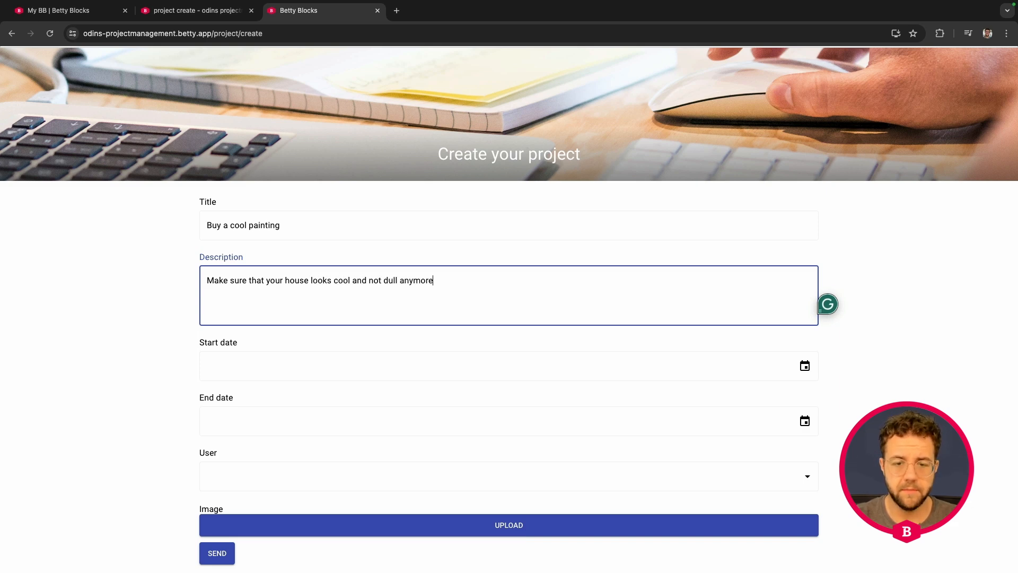
{"action": "type", "text": ", get y"}
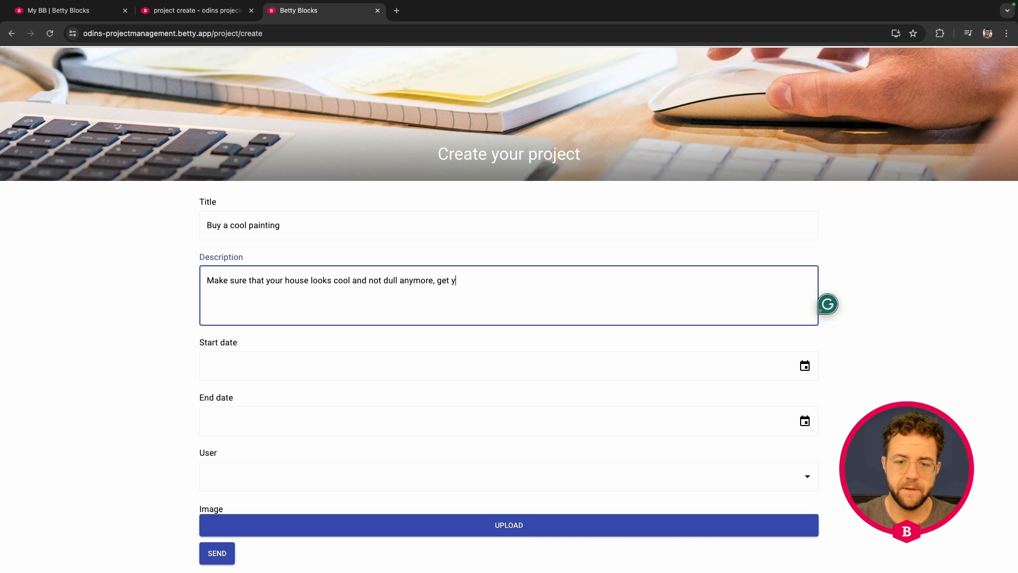
{"action": "type", "text": "ourself a painting"}
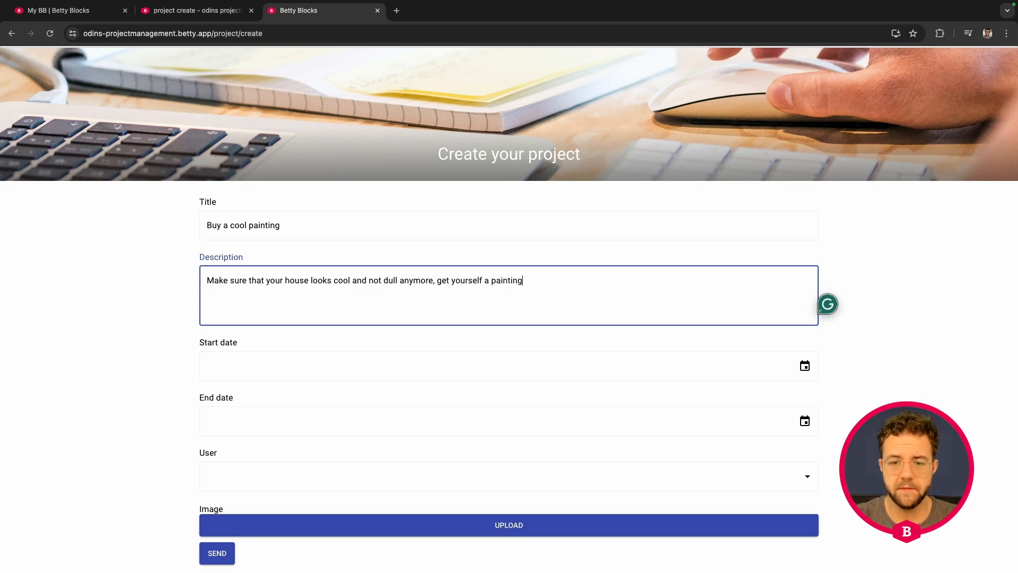
{"action": "type", "text": "!"}
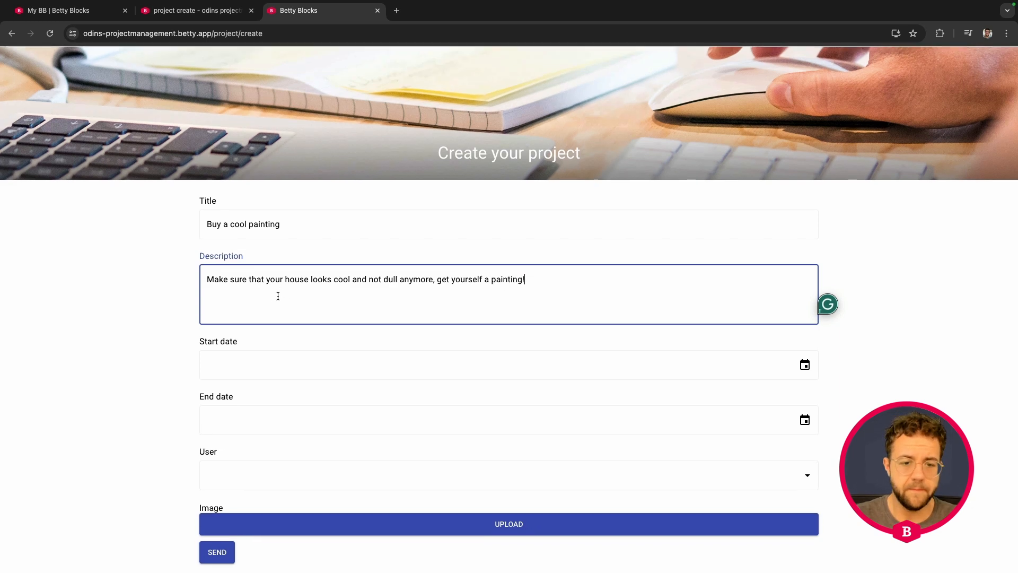
Step: Set the project's start date to 11/07/2024 and its end date to 12/09/2024
{"action": "left_click", "coordinate": [805, 366]}
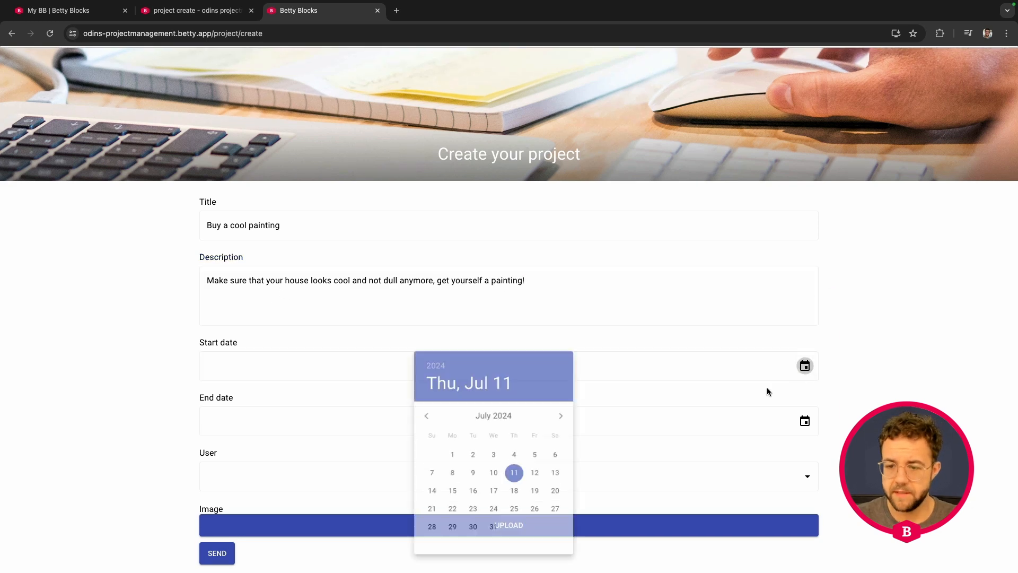
{"action": "left_click", "coordinate": [514, 479]}
{"action": "left_click", "coordinate": [805, 421]}
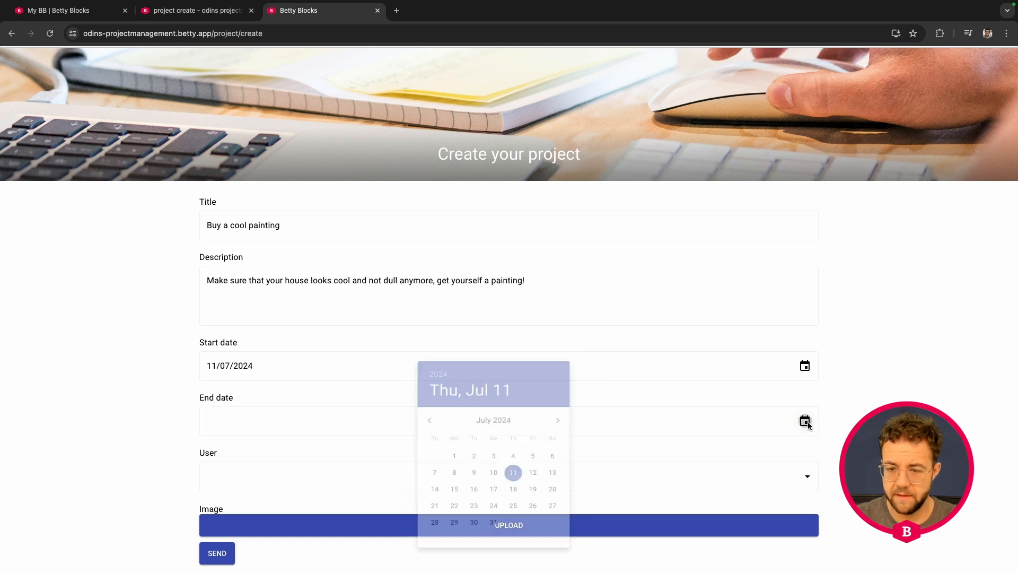
{"action": "left_click", "coordinate": [563, 418]}
{"action": "left_click", "coordinate": [563, 418]}
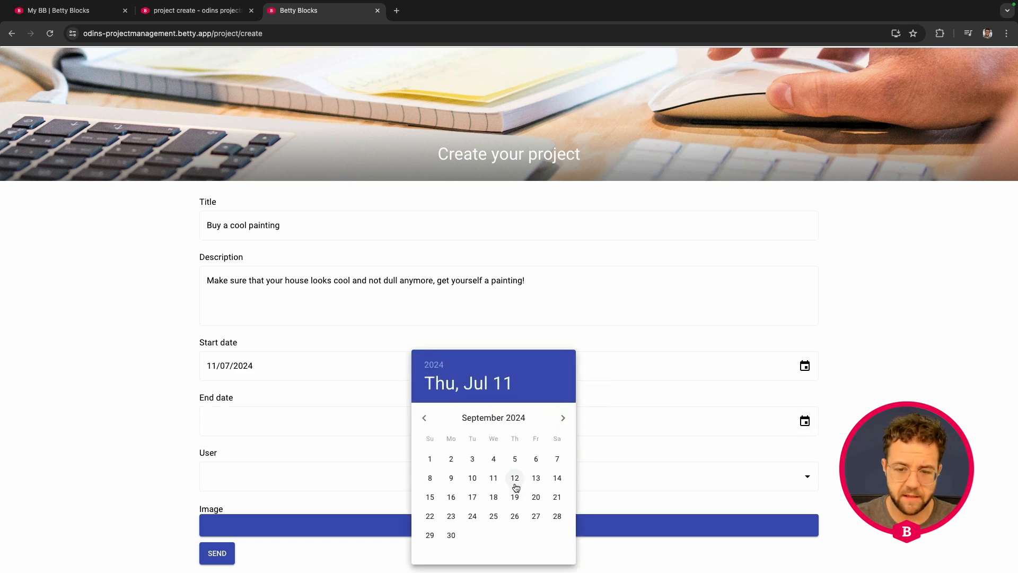
{"action": "left_click", "coordinate": [515, 485]}
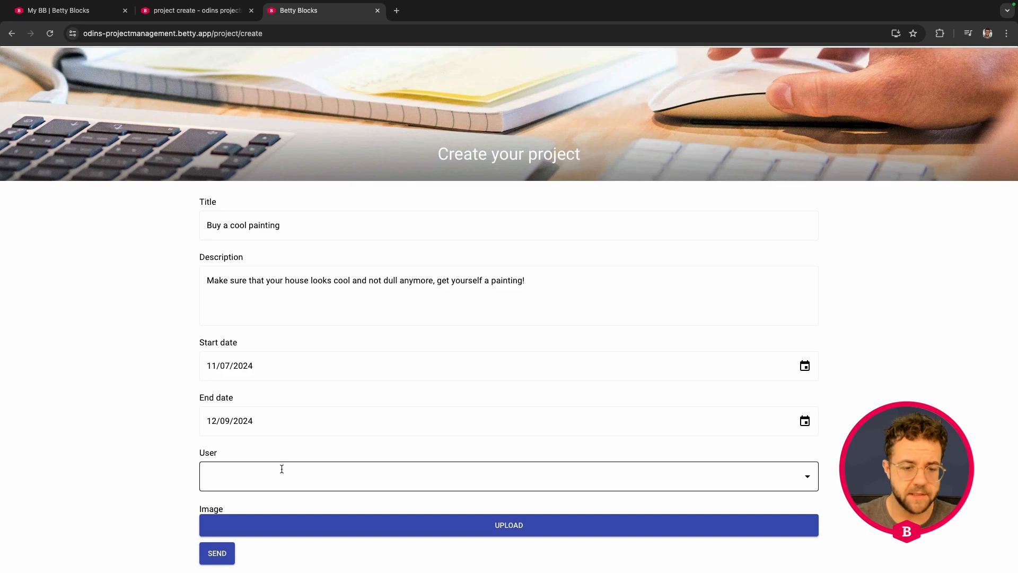
Step: Assign the existing user to the painting project and upload BettyLogo.png as its image
{"action": "left_click", "coordinate": [281, 469]}
{"action": "left_click", "coordinate": [267, 507]}
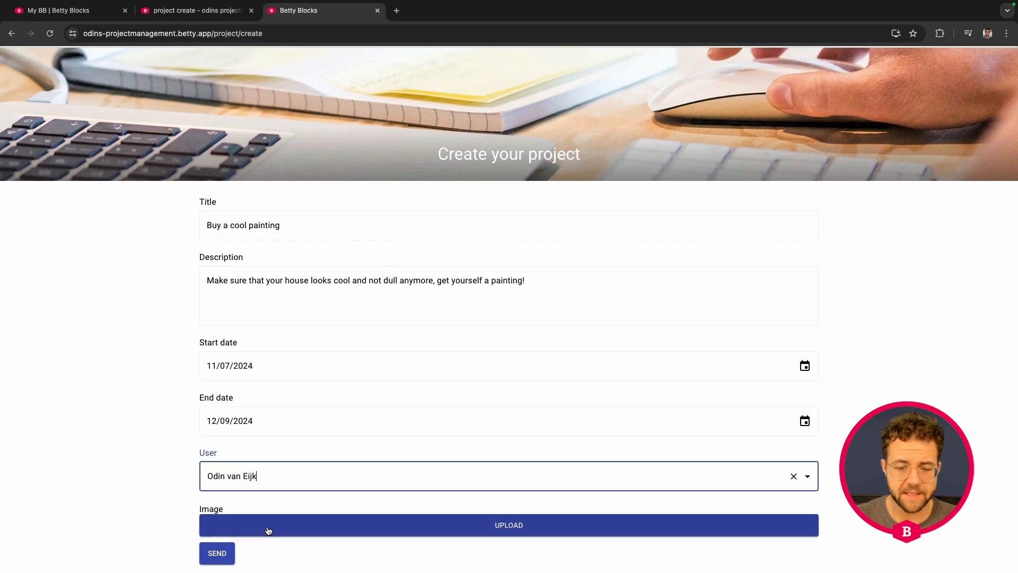
{"action": "left_click", "coordinate": [268, 531]}
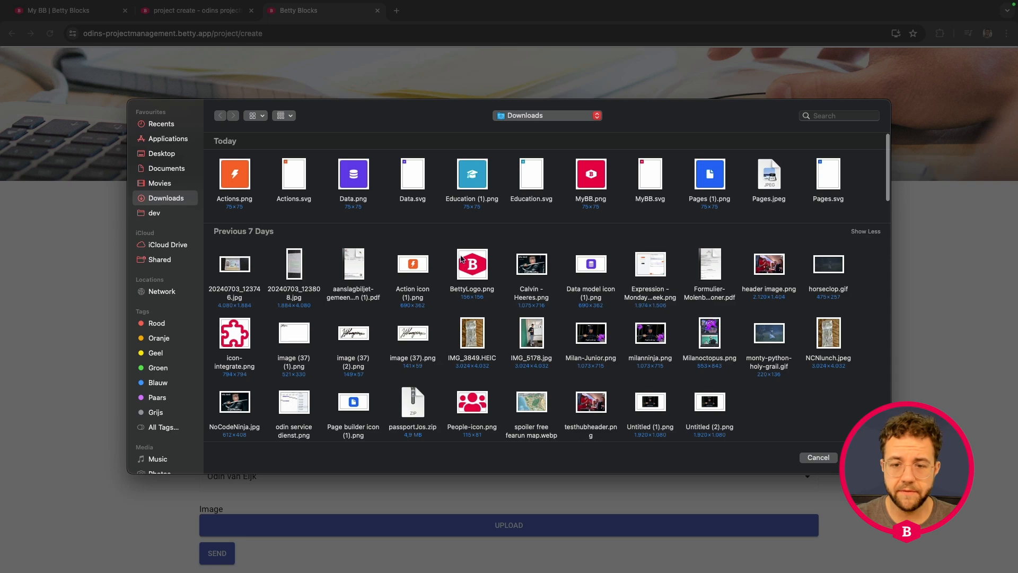
{"action": "double_click", "coordinate": [461, 259]}
{"action": "scroll", "coordinate": [177, 374], "scroll_direction": "down", "scroll_amount": 3}
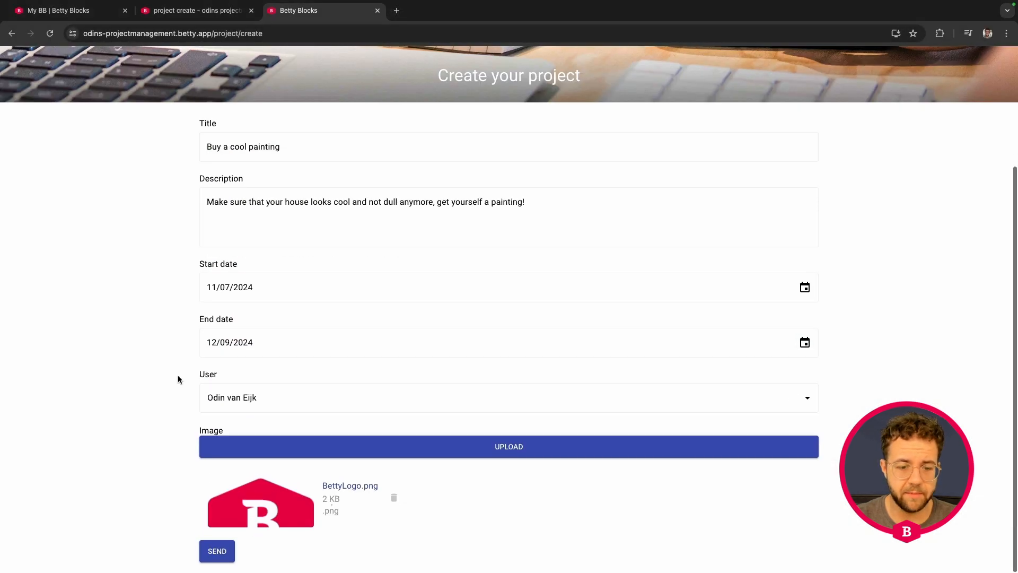
Step: Submit the painting project form and review the page after submission
{"action": "left_click", "coordinate": [219, 557]}
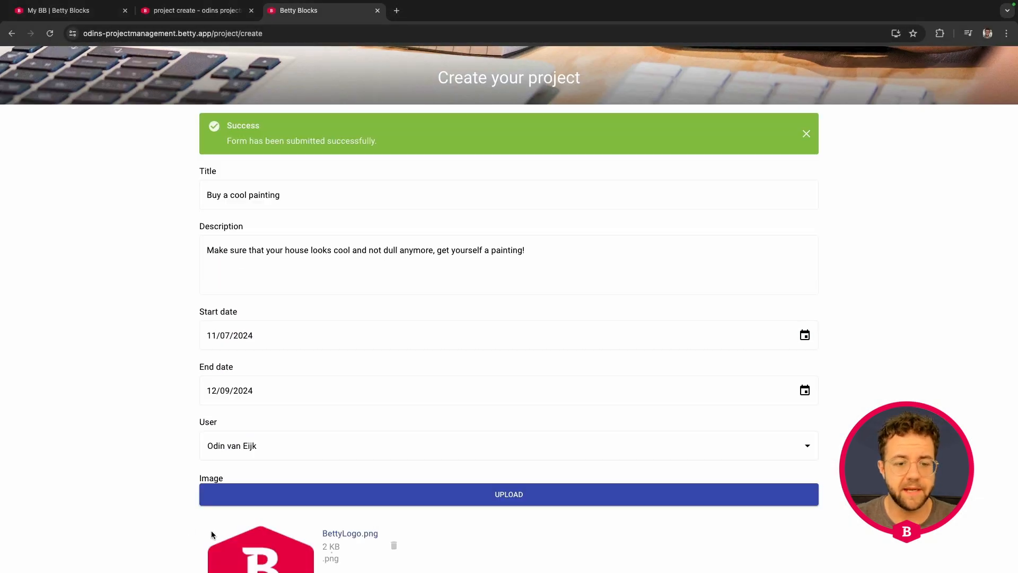
{"action": "scroll", "coordinate": [87, 409], "scroll_direction": "down", "scroll_amount": 2}
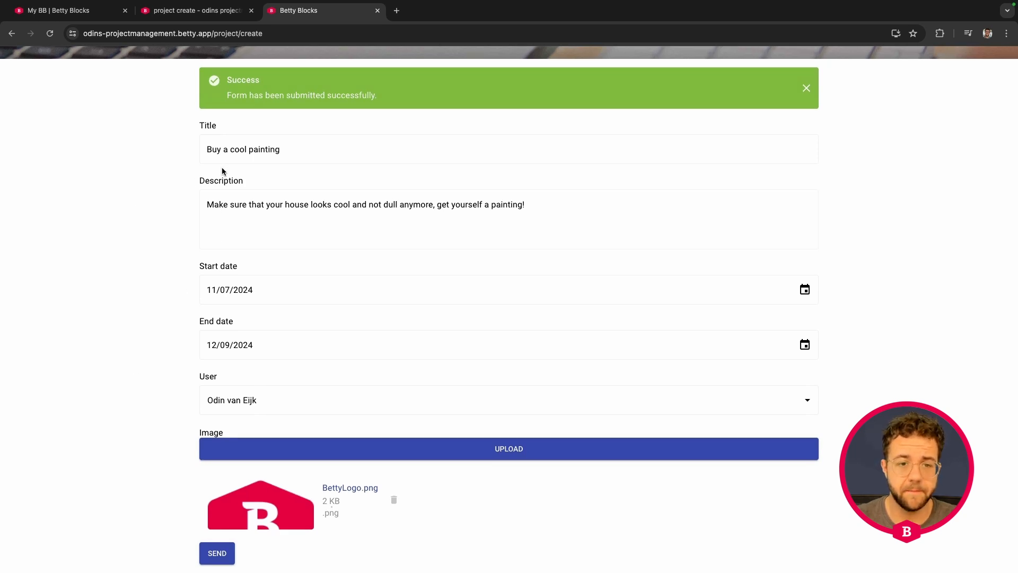
{"action": "scroll", "coordinate": [152, 139], "scroll_direction": "up", "scroll_amount": 5}
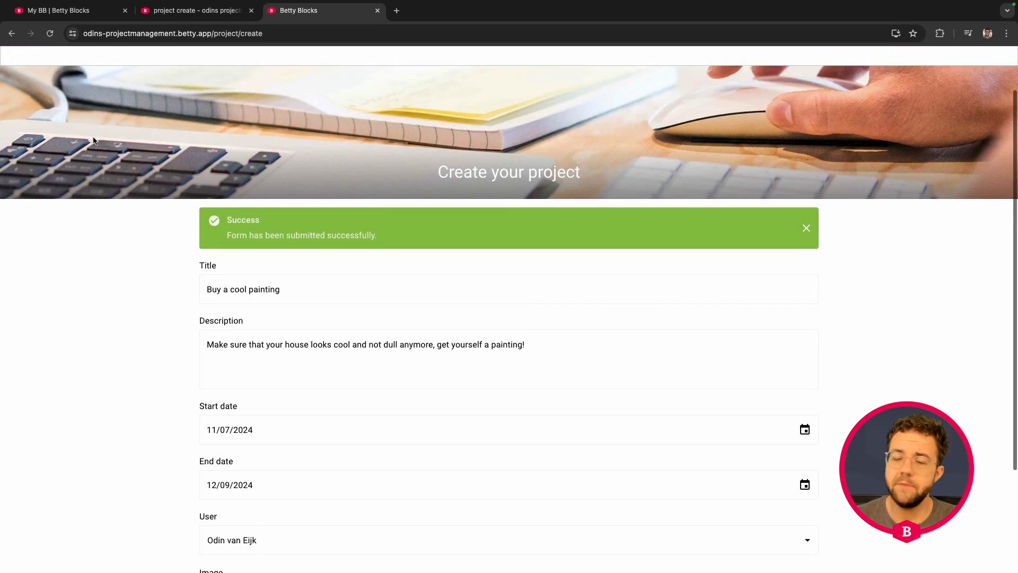
{"action": "scroll", "coordinate": [147, 159], "scroll_direction": "up", "scroll_amount": 2}
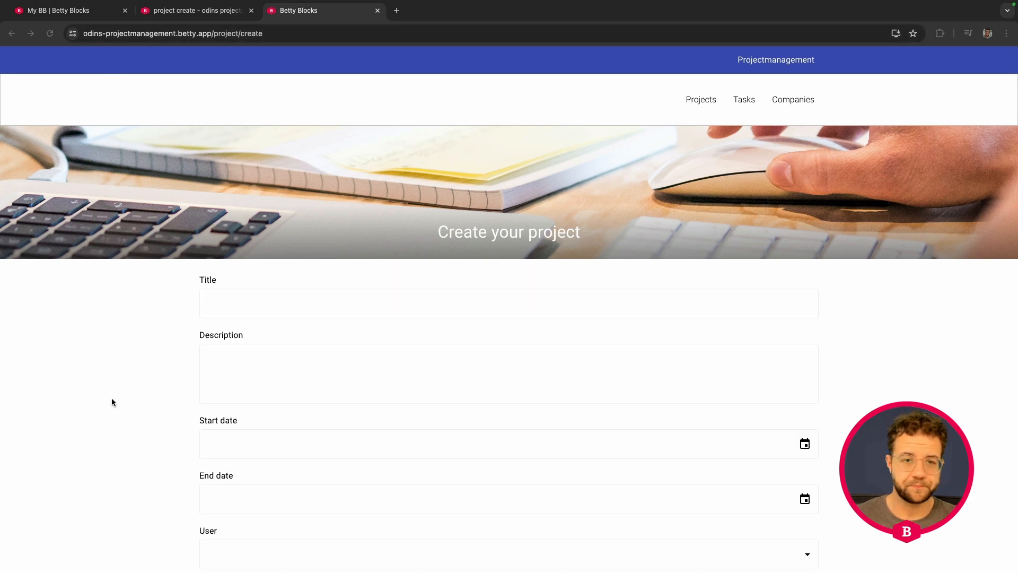
Step: Enter "Create a project management application" as the title of a second project in the blank form
{"action": "scroll", "coordinate": [109, 399], "scroll_direction": "down", "scroll_amount": 2}
{"action": "left_click", "coordinate": [218, 246]}
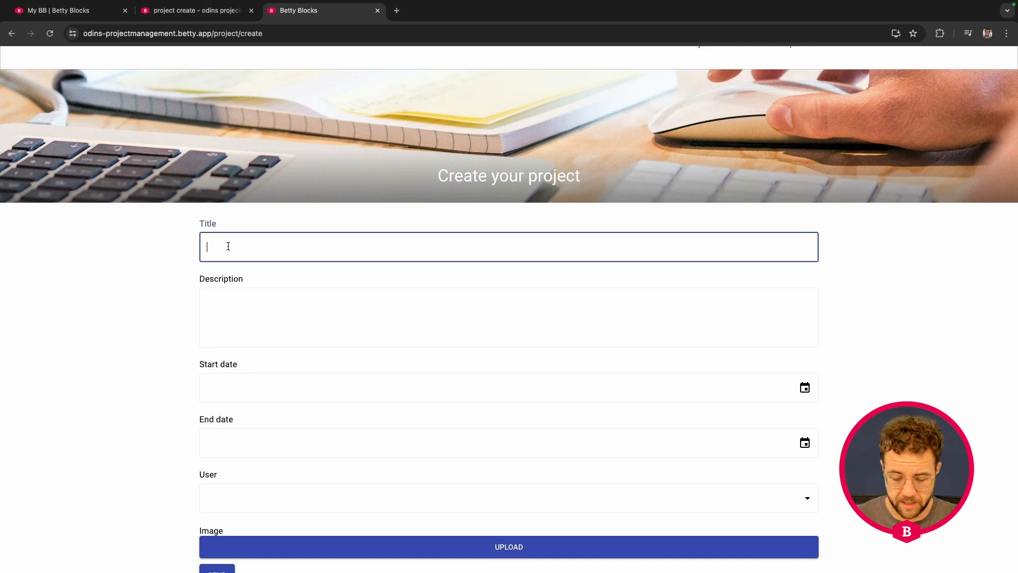
{"action": "type", "text": "Create a p"}
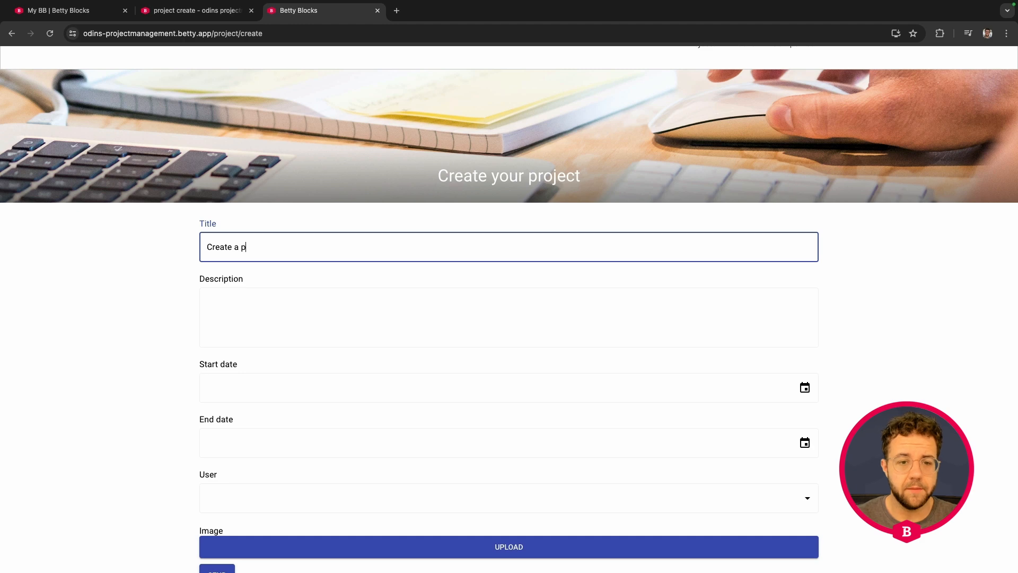
{"action": "type", "text": "roject manage"}
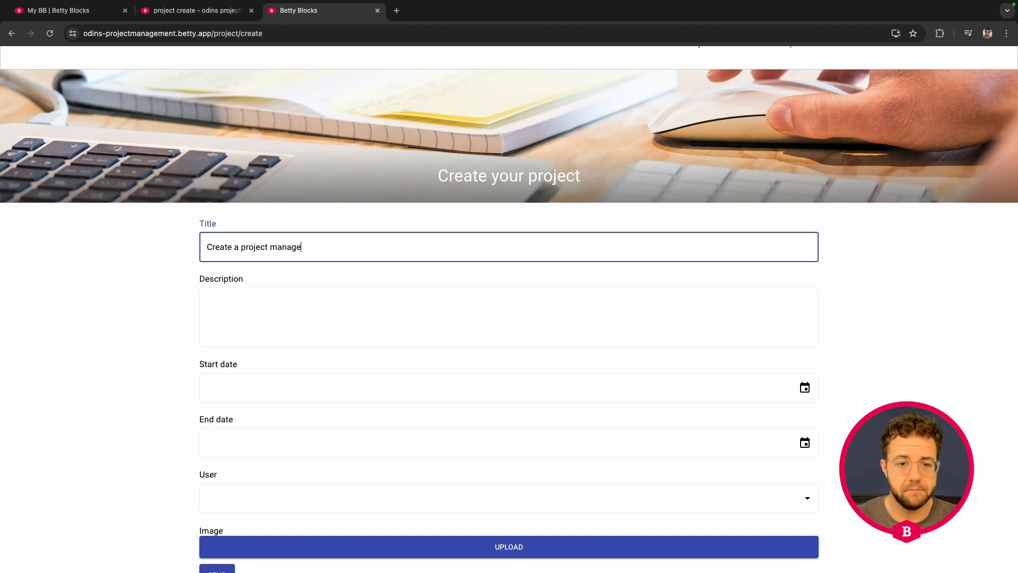
{"action": "type", "text": "ment application"}
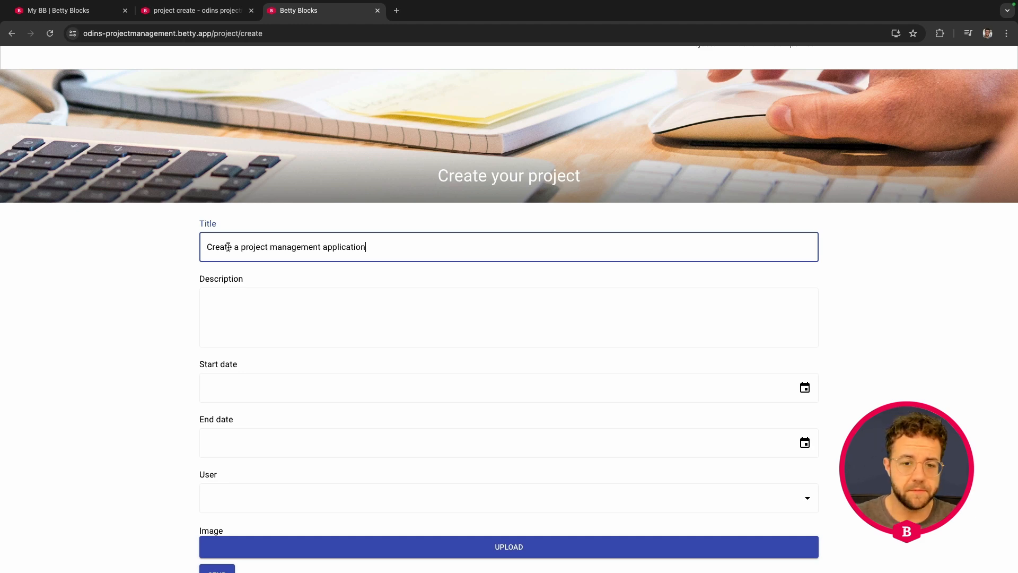
Step: Enter the second project's description "We need to manage a multitude of projects, make sure we have a place to govern them!"
{"action": "left_click", "coordinate": [327, 302]}
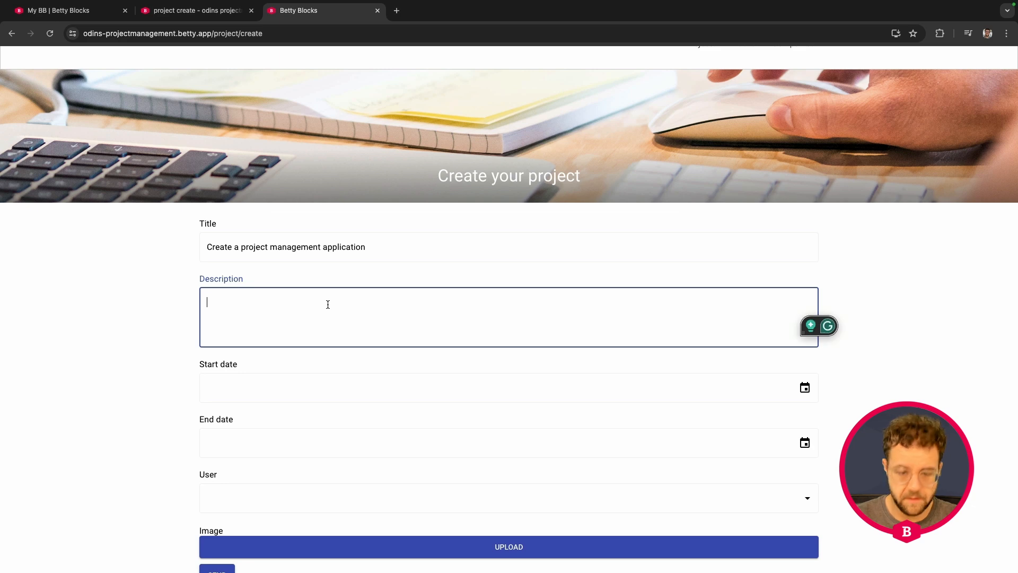
{"action": "type", "text": "We need to manage "}
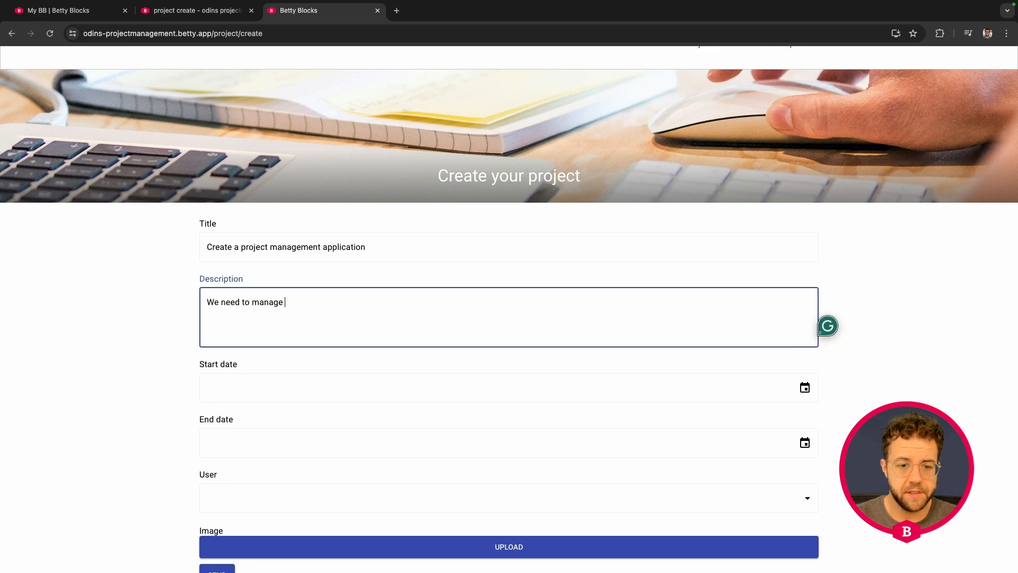
{"action": "type", "text": "a multitud"}
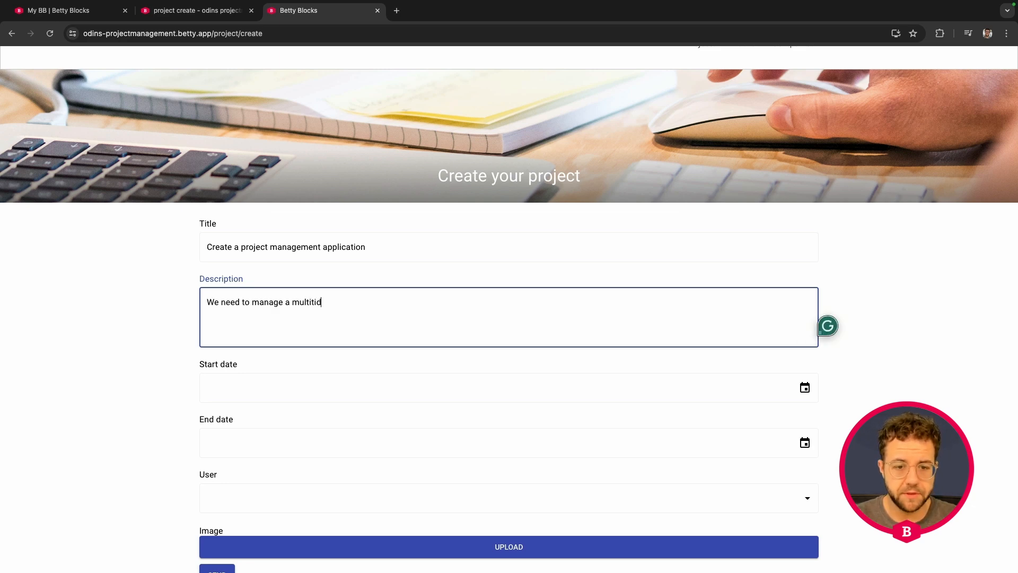
{"action": "type", "text": "e of projects"}
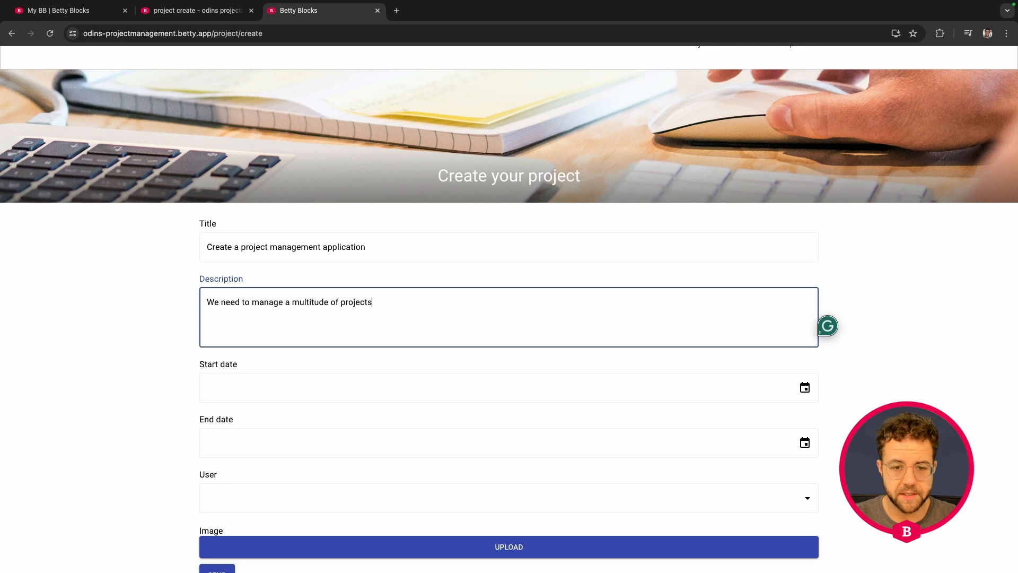
{"action": "type", "text": ", make sure we ha"}
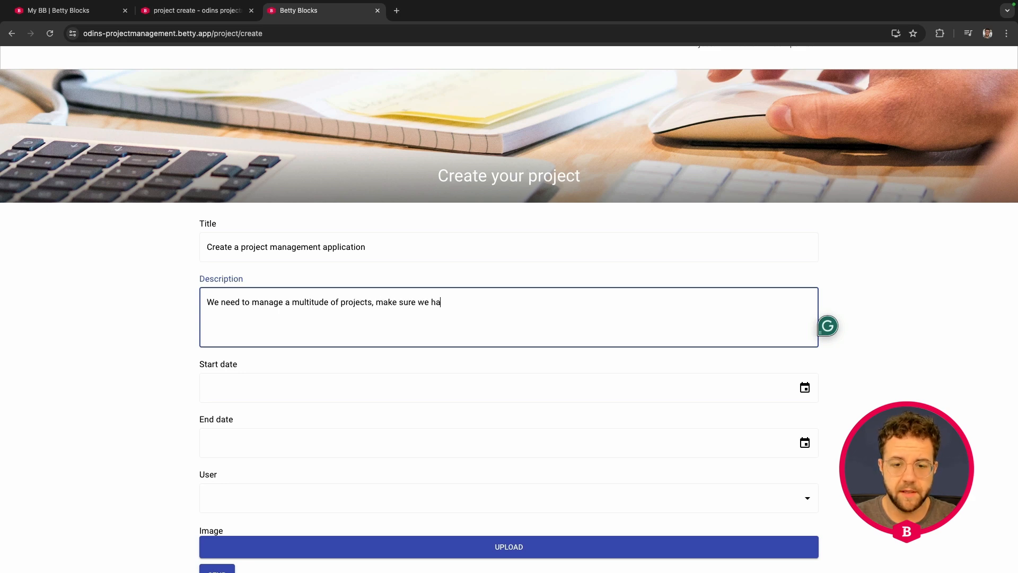
{"action": "type", "text": "ve a place to govern them!"}
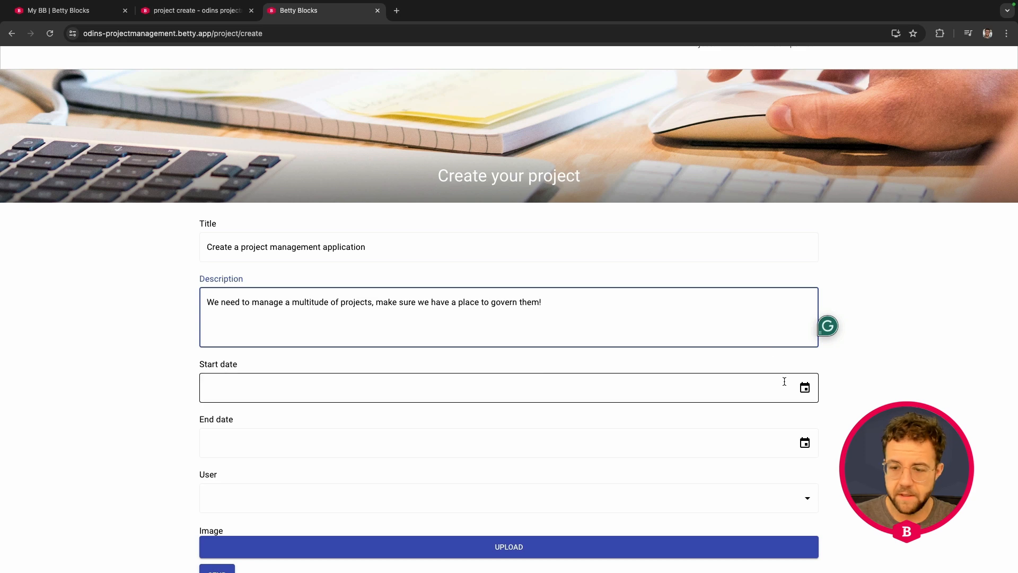
Step: Set the second project's start date to 10/07/2024 and its end date to 17/07/2024
{"action": "left_click", "coordinate": [804, 387]}
{"action": "left_click", "coordinate": [493, 479]}
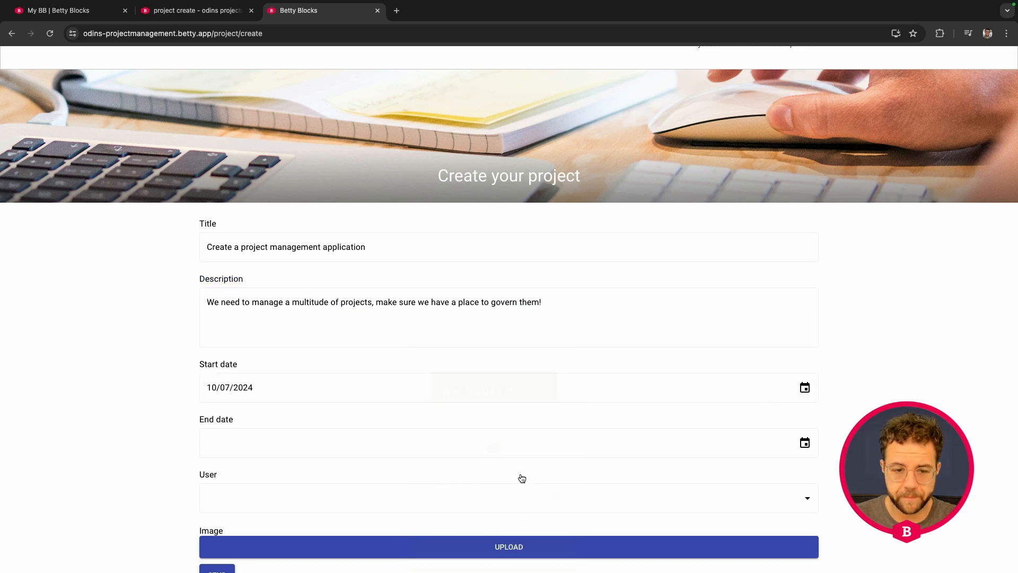
{"action": "left_click", "coordinate": [804, 442]}
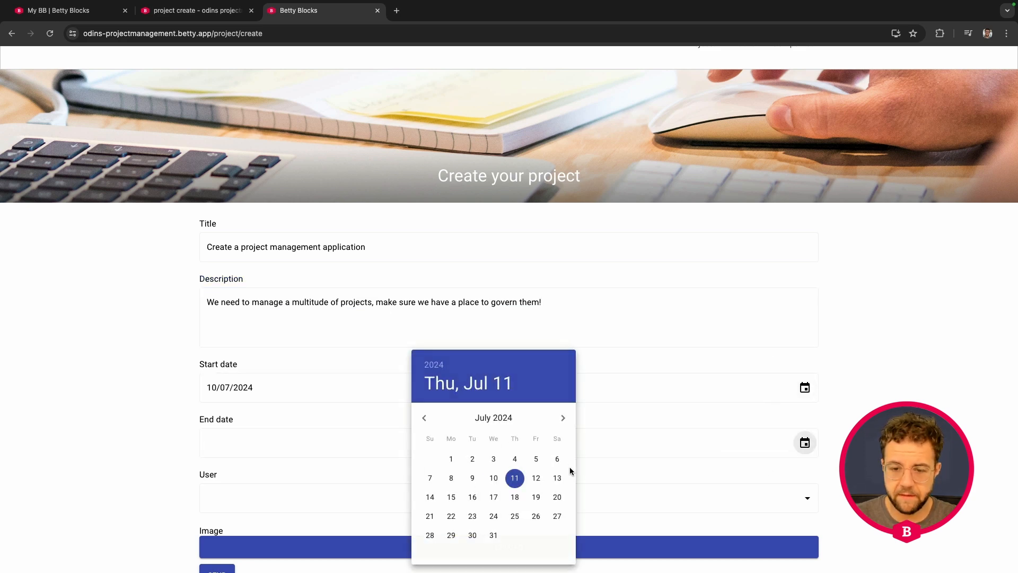
{"action": "left_click", "coordinate": [494, 497]}
Step: Assign the existing user to the second project and upload "Action icon (1).png" as its image
{"action": "scroll", "coordinate": [366, 459], "scroll_direction": "down", "scroll_amount": 1}
{"action": "left_click", "coordinate": [294, 480]}
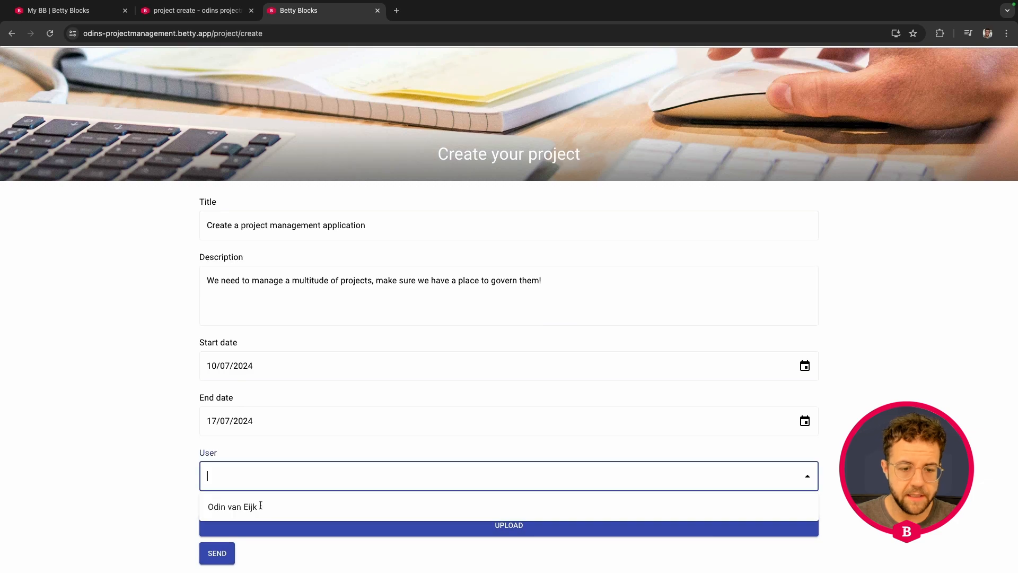
{"action": "left_click", "coordinate": [260, 505]}
{"action": "left_click", "coordinate": [512, 521]}
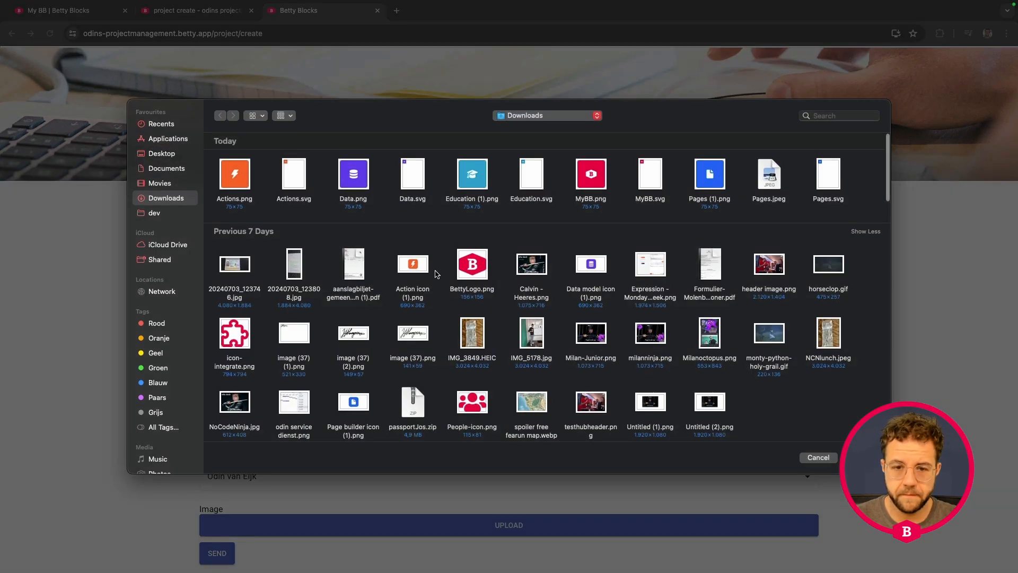
{"action": "double_click", "coordinate": [416, 271]}
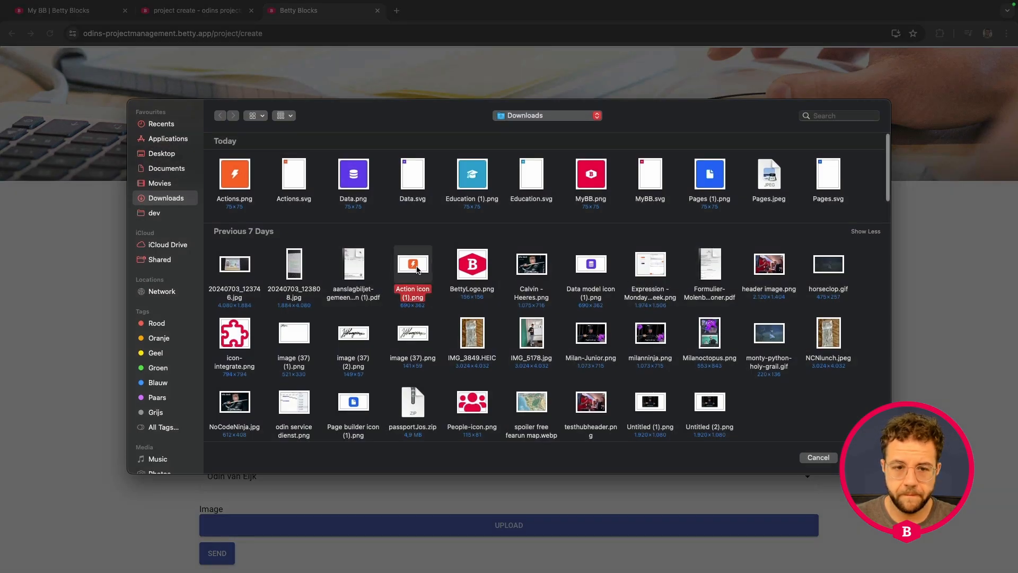
Step: Submit the second project's form and review the page after submission
{"action": "scroll", "coordinate": [86, 387], "scroll_direction": "down", "scroll_amount": 3}
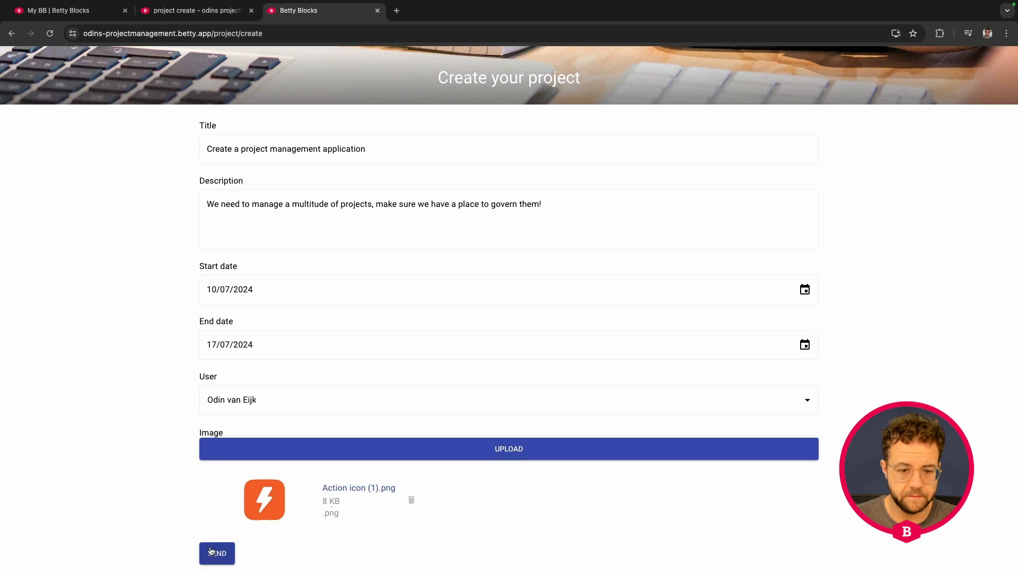
{"action": "left_click", "coordinate": [215, 553]}
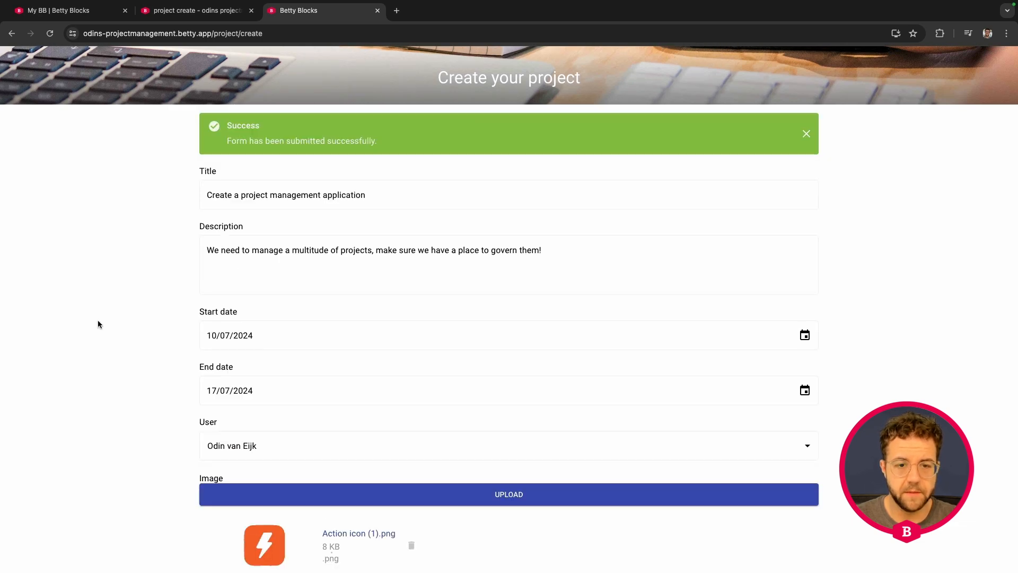
{"action": "scroll", "coordinate": [95, 313], "scroll_direction": "up", "scroll_amount": 2}
{"action": "scroll", "coordinate": [95, 310], "scroll_direction": "down", "scroll_amount": 3}
{"action": "scroll", "coordinate": [96, 310], "scroll_direction": "up", "scroll_amount": 5}
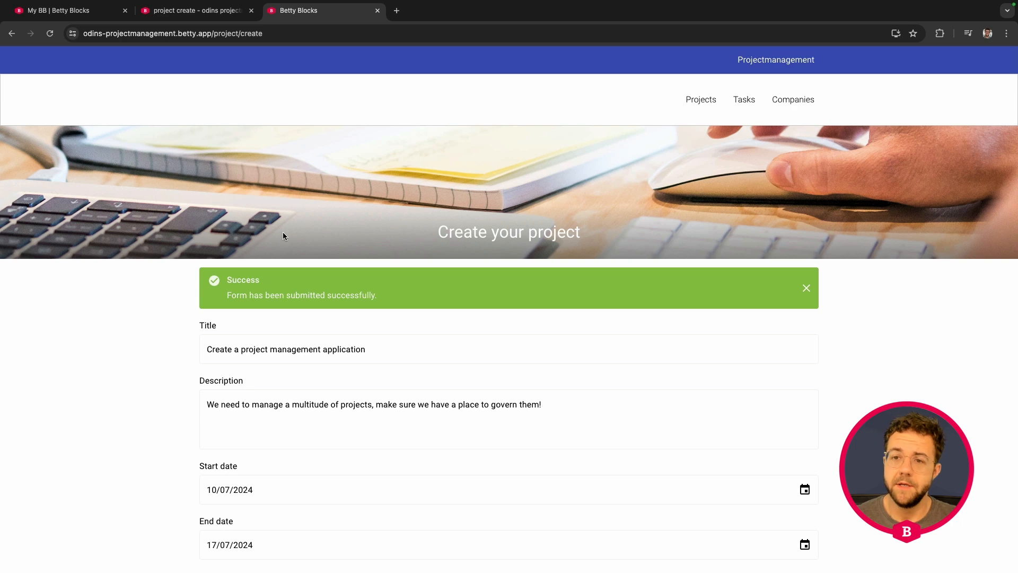
Step: Check the submitted projects on the live Projects overview page and return to the live home page
{"action": "scroll", "coordinate": [696, 102], "scroll_direction": "down", "scroll_amount": 1}
{"action": "left_click", "coordinate": [696, 100]}
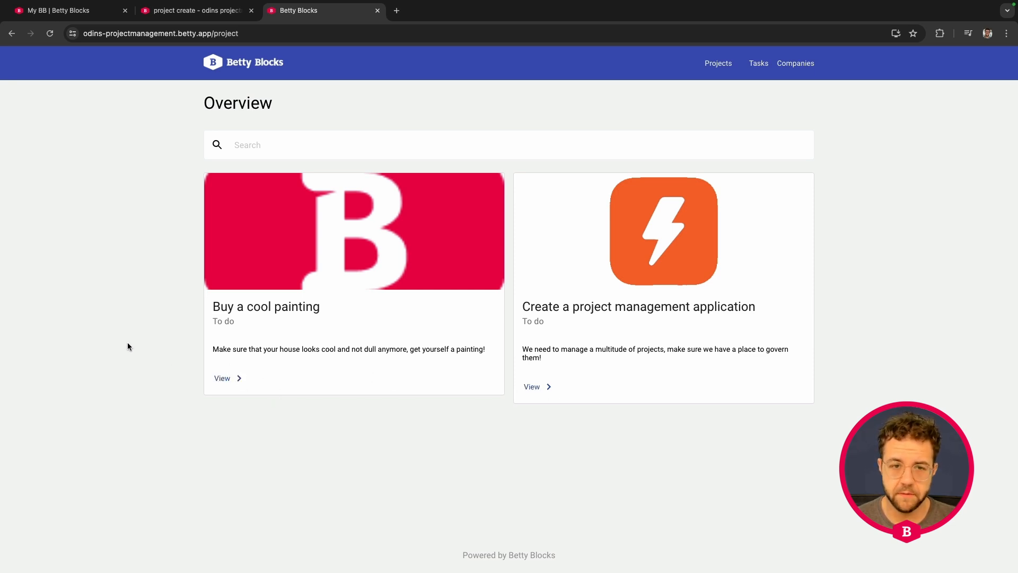
{"action": "left_click", "coordinate": [222, 67]}
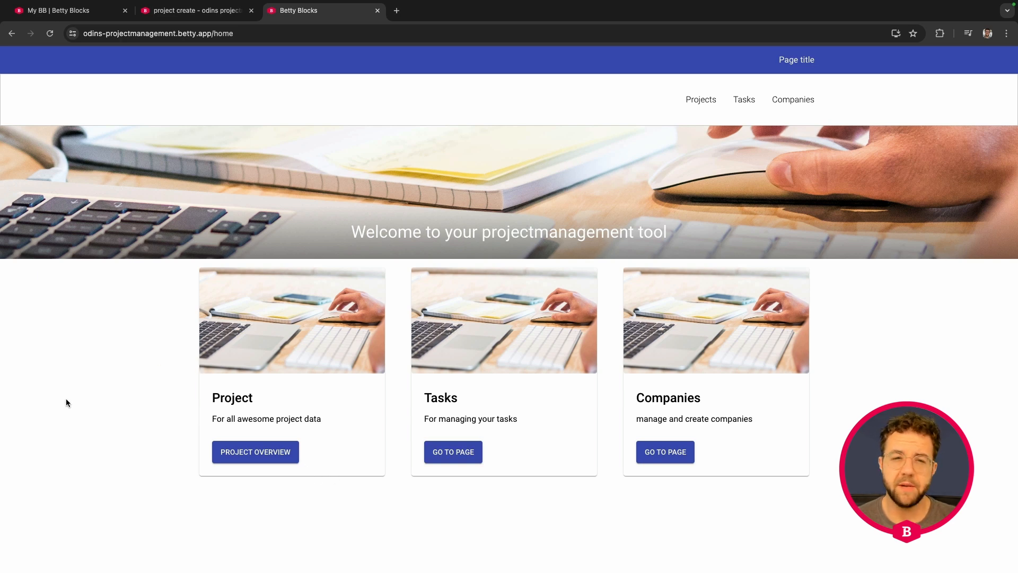
Step: Switch back to the page builder, review the project create page and open the home page for editing
{"action": "left_click", "coordinate": [215, 12]}
{"action": "scroll", "coordinate": [539, 296], "scroll_direction": "down", "scroll_amount": 6}
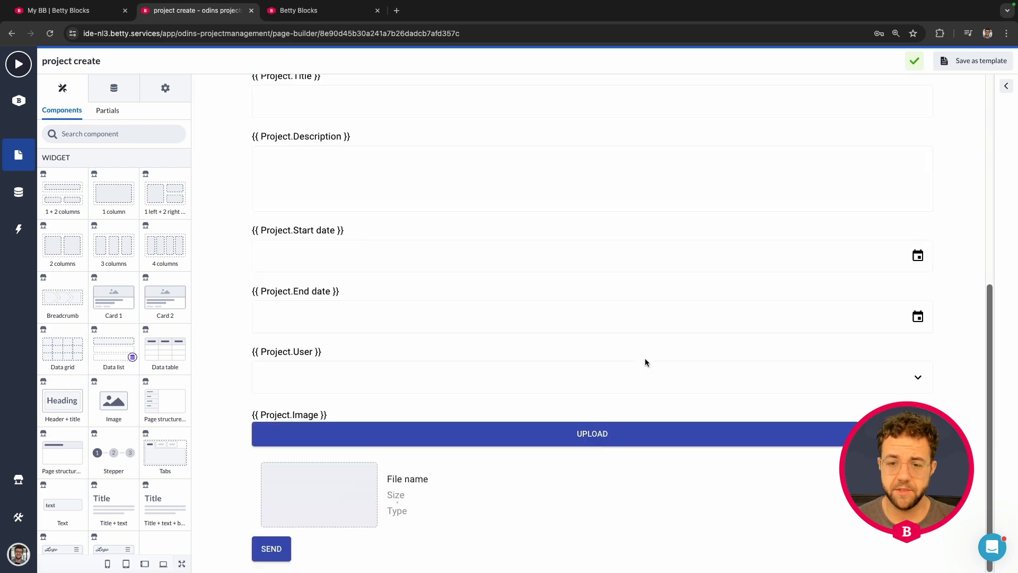
{"action": "scroll", "coordinate": [645, 358], "scroll_direction": "up", "scroll_amount": 7}
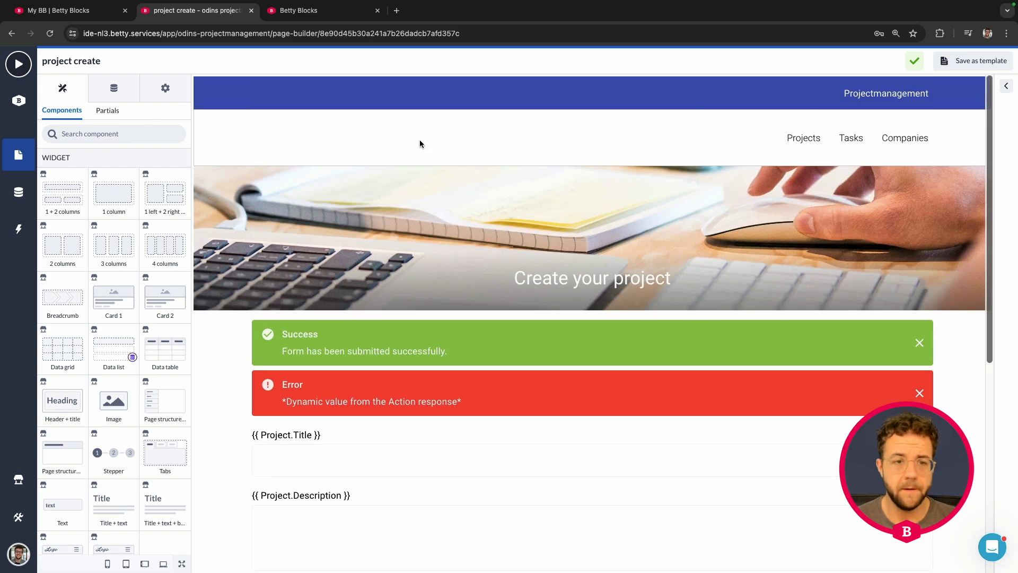
{"action": "left_click", "coordinate": [21, 155]}
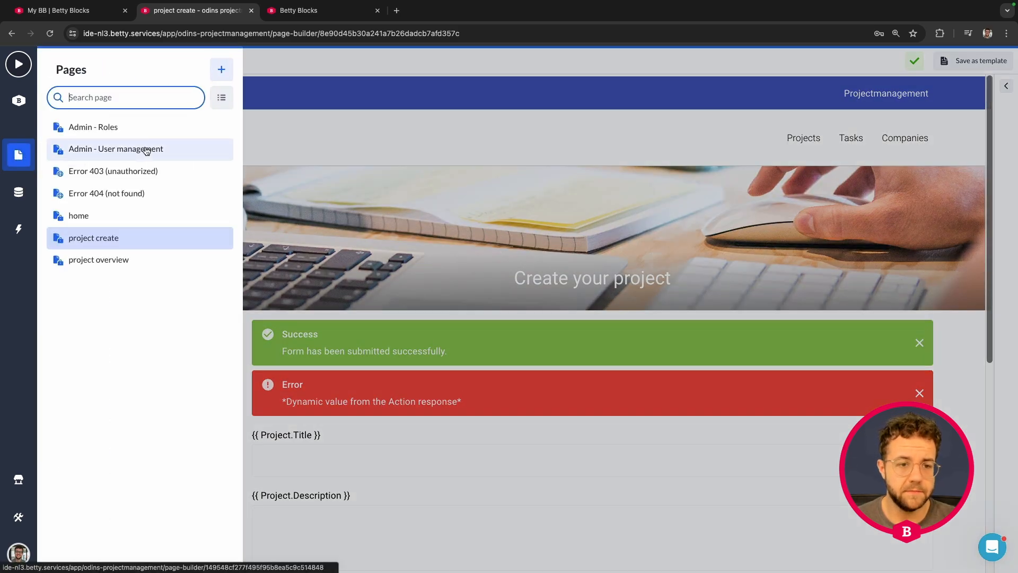
{"action": "left_click", "coordinate": [101, 217]}
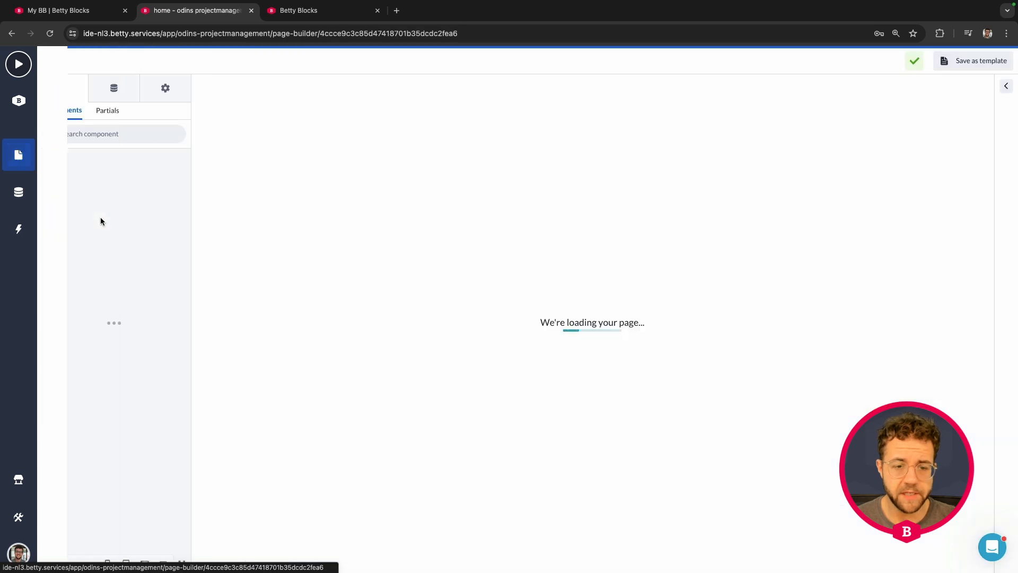
{"action": "scroll", "coordinate": [530, 232], "scroll_direction": "down", "scroll_amount": 1}
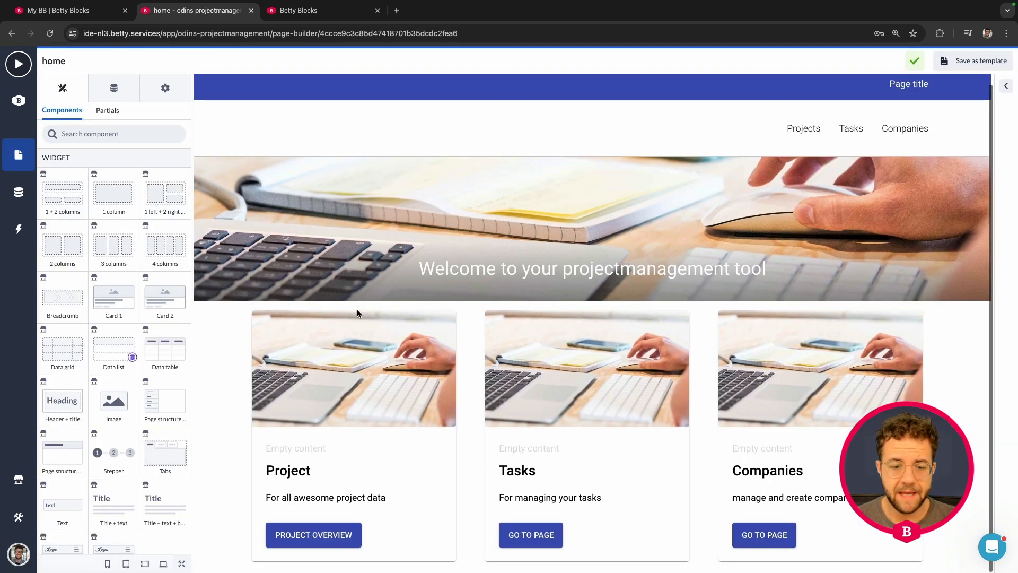
Step: Unlock the Project card so its components can be edited individually, and duplicate its Project overview button
{"action": "left_click", "coordinate": [332, 534]}
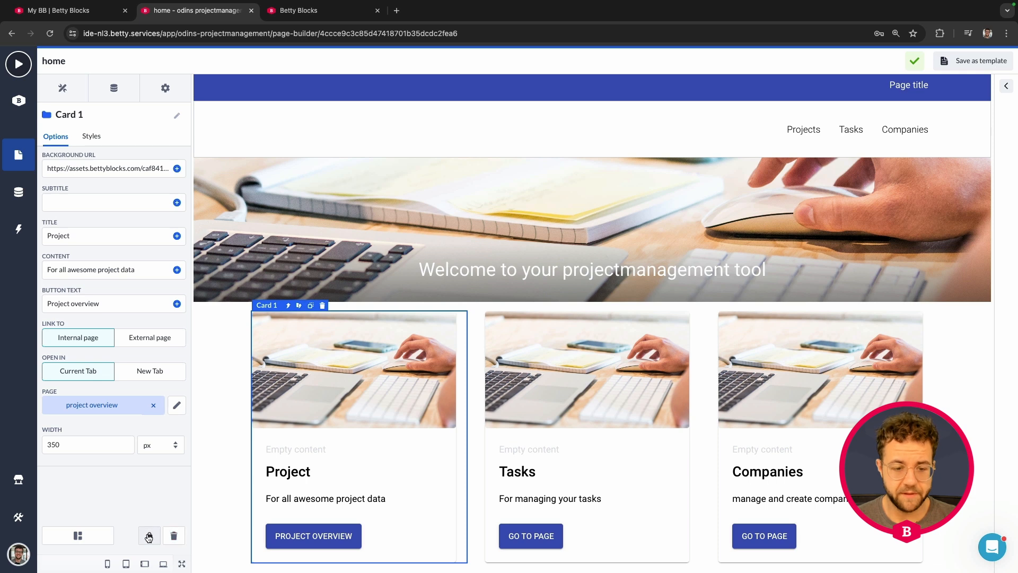
{"action": "left_click", "coordinate": [311, 476]}
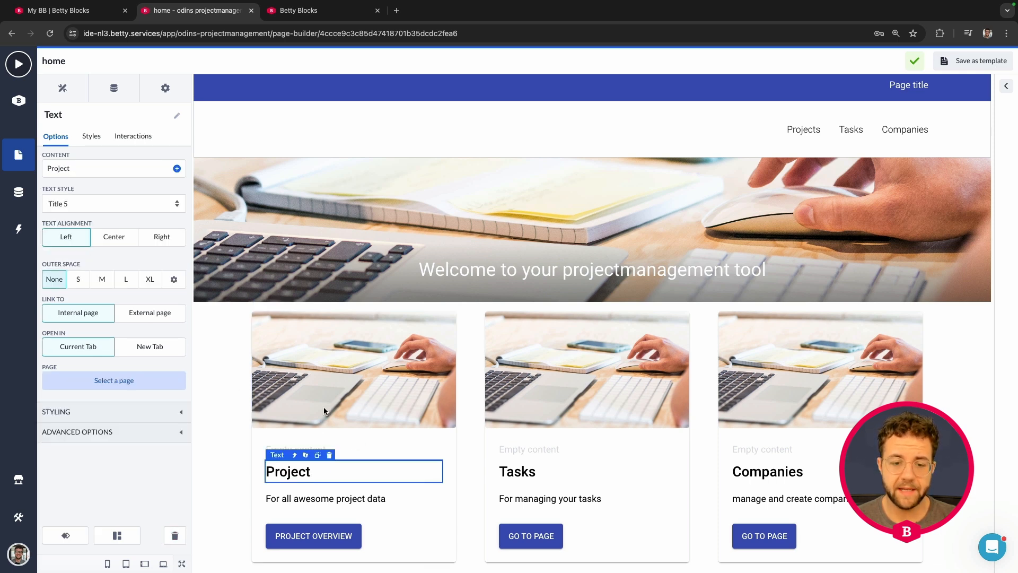
{"action": "left_click", "coordinate": [326, 409]}
{"action": "left_click", "coordinate": [320, 454]}
{"action": "left_click", "coordinate": [316, 493]}
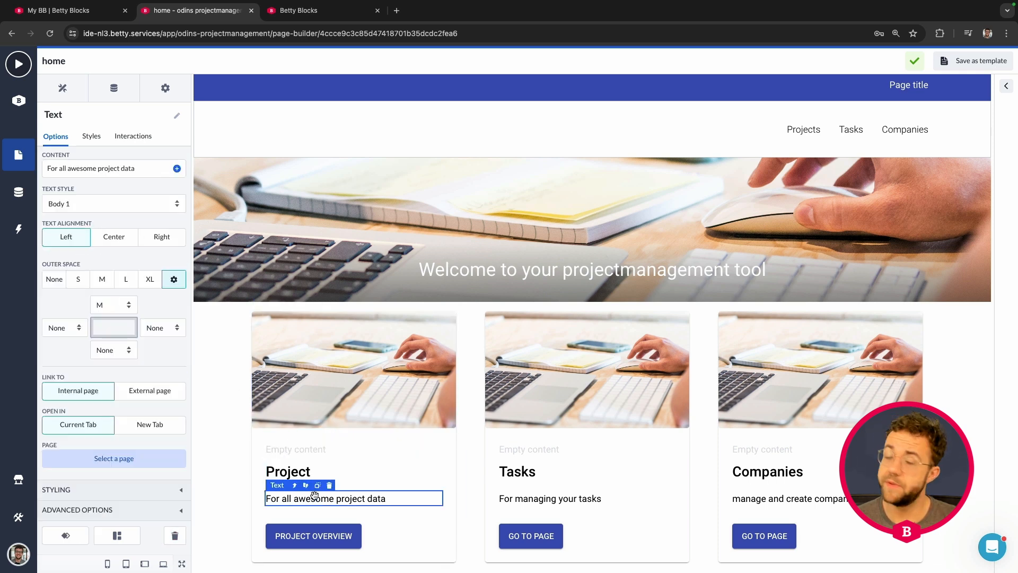
{"action": "left_click", "coordinate": [314, 537]}
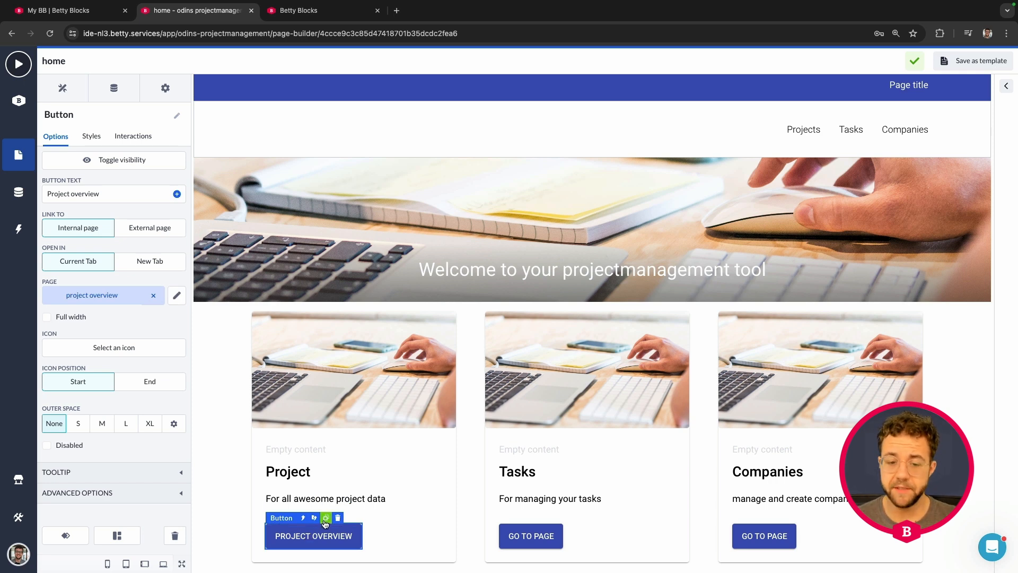
{"action": "left_click", "coordinate": [326, 518]}
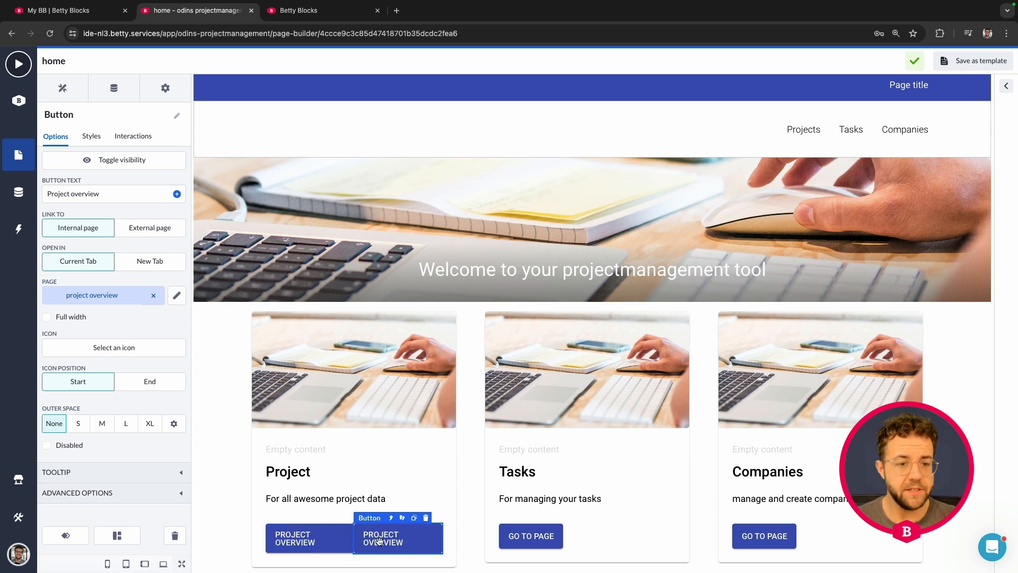
Step: Link the duplicated button to the project create page and give it the Add icon
{"action": "left_click", "coordinate": [154, 295]}
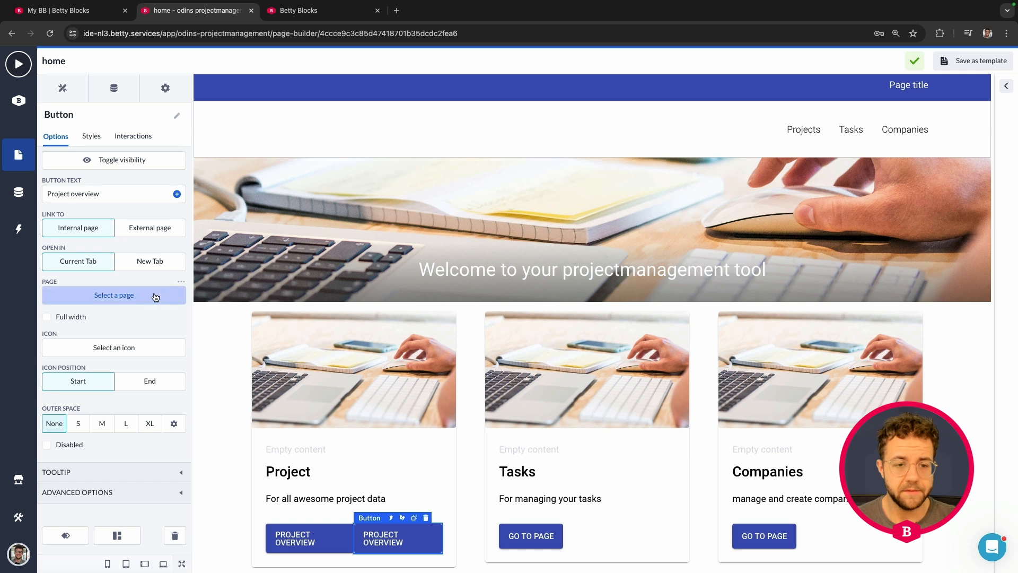
{"action": "left_click", "coordinate": [125, 296]}
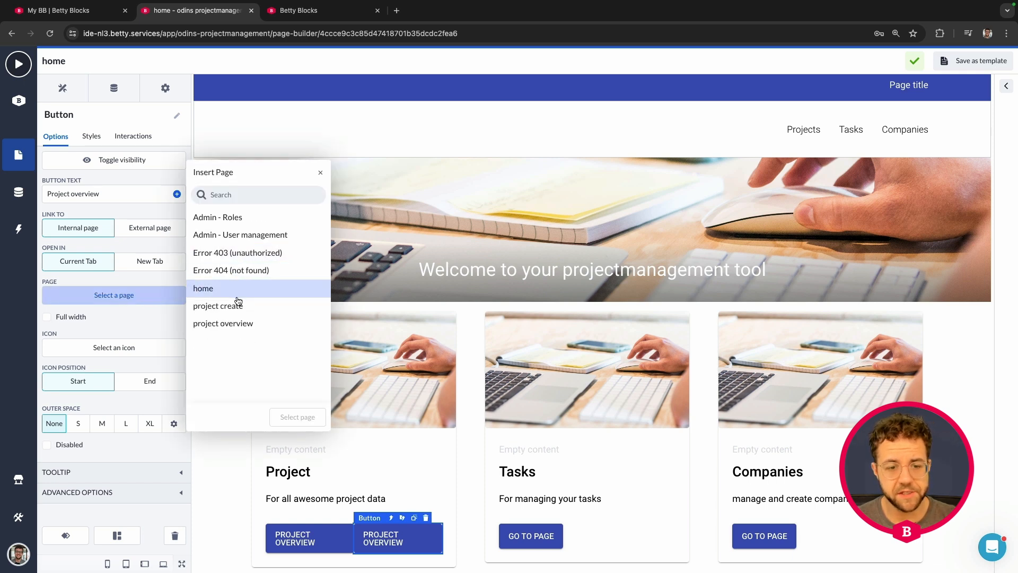
{"action": "left_click", "coordinate": [233, 308]}
{"action": "left_click", "coordinate": [297, 416]}
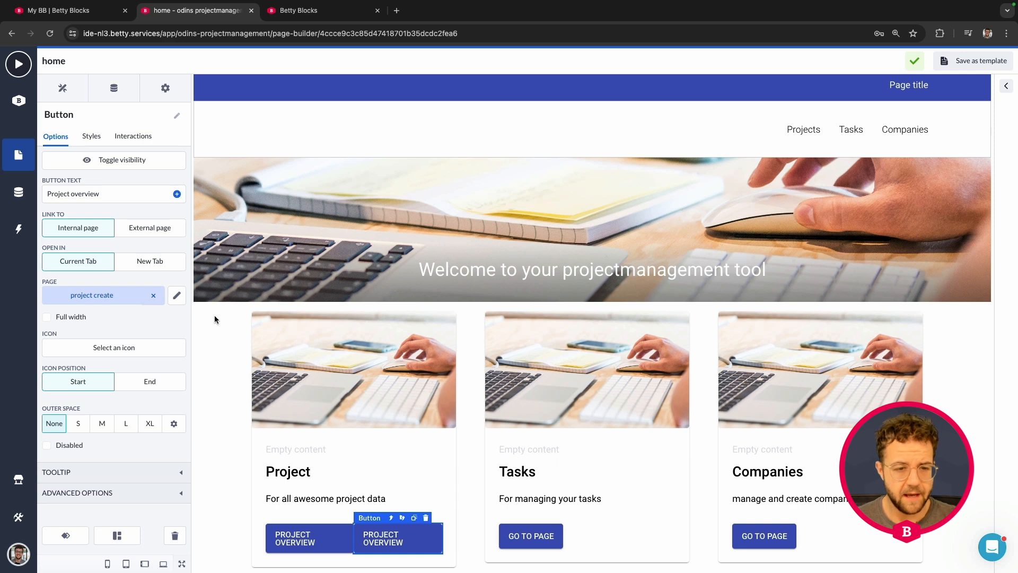
{"action": "left_click", "coordinate": [112, 350]}
{"action": "left_click", "coordinate": [128, 159]}
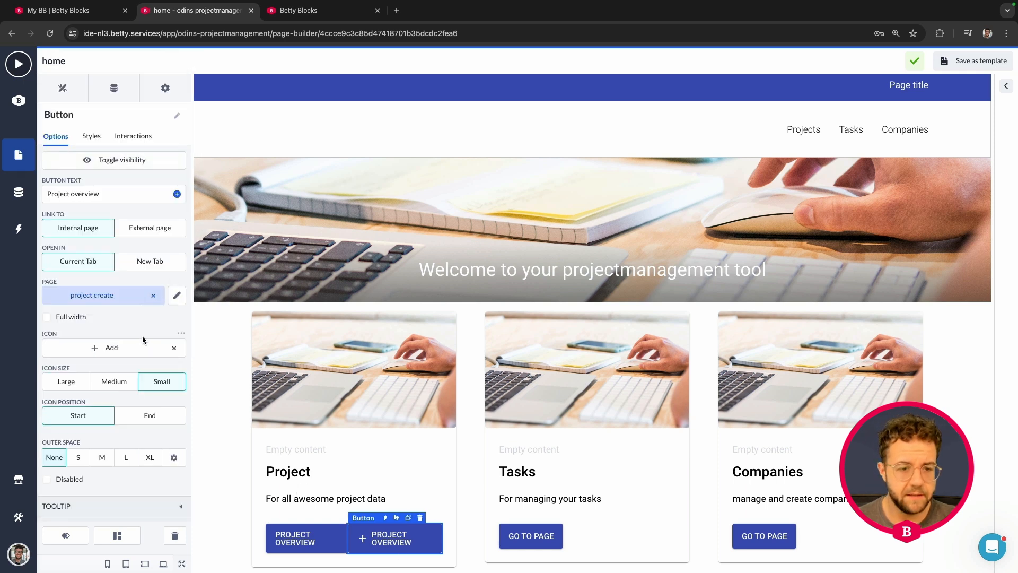
Step: Set the duplicated button's left outer space to M to separate it from the original button
{"action": "scroll", "coordinate": [118, 285], "scroll_direction": "down", "scroll_amount": 1}
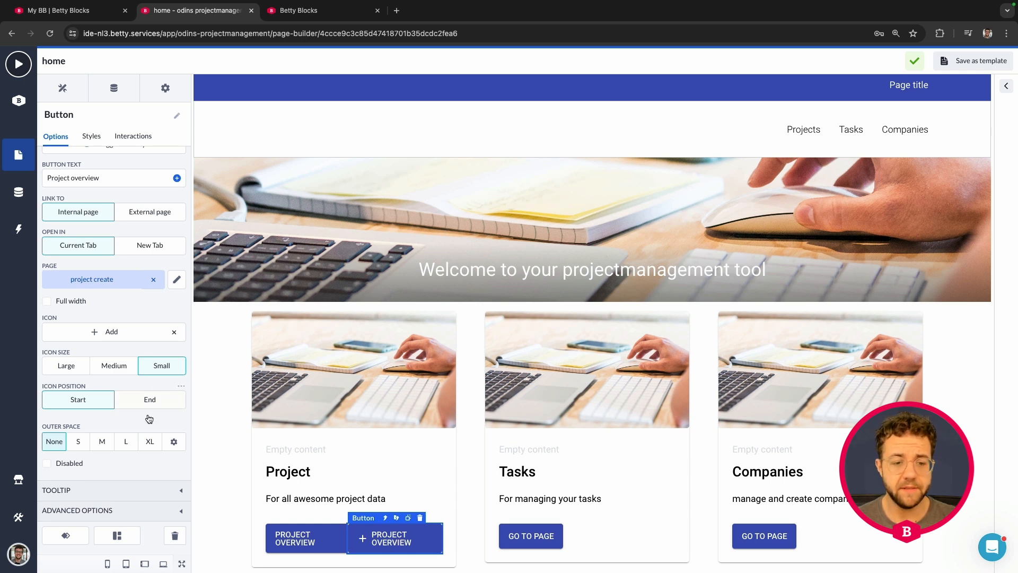
{"action": "left_click", "coordinate": [169, 442]}
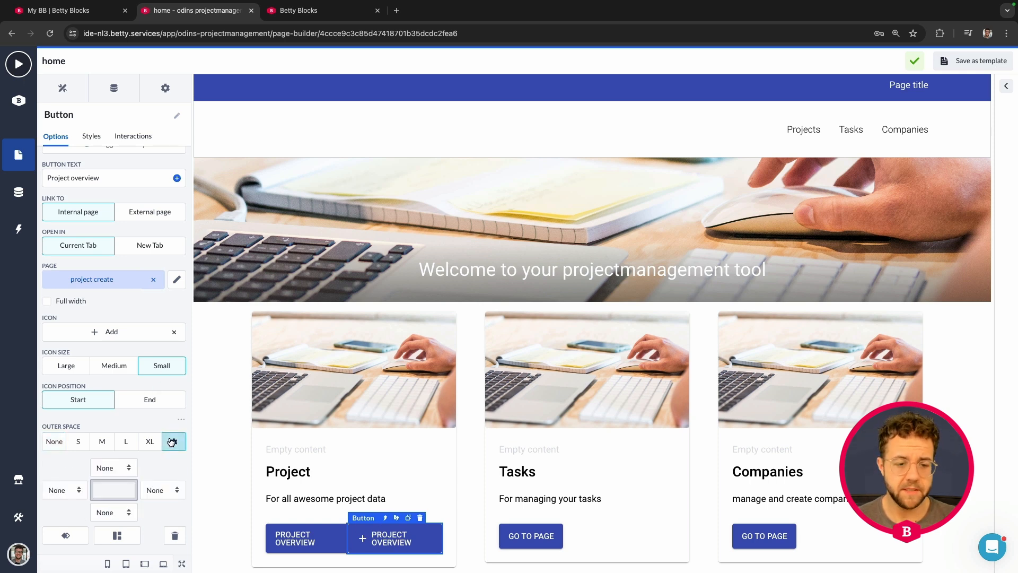
{"action": "scroll", "coordinate": [156, 452], "scroll_direction": "down", "scroll_amount": 1}
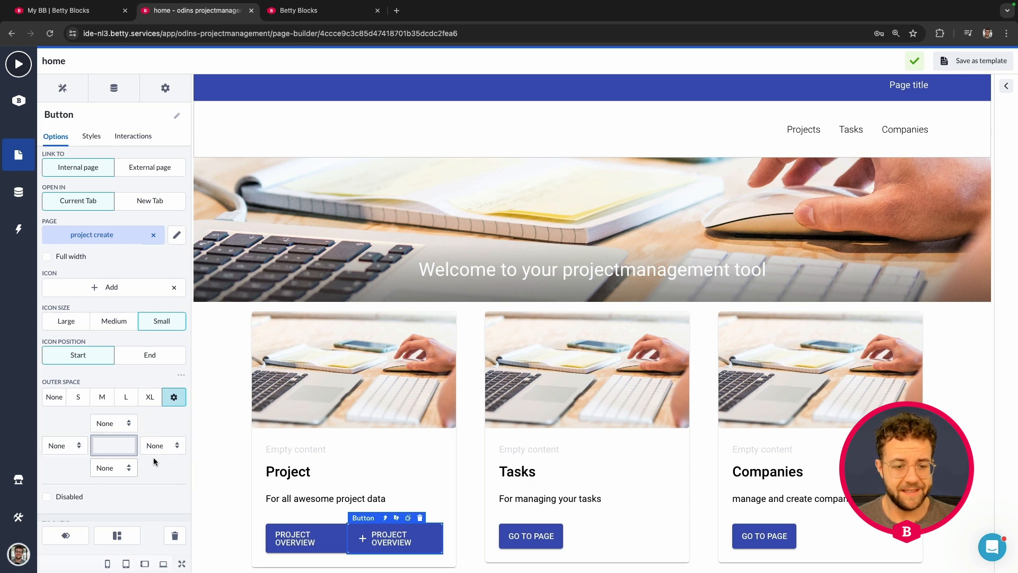
{"action": "left_click", "coordinate": [64, 446]}
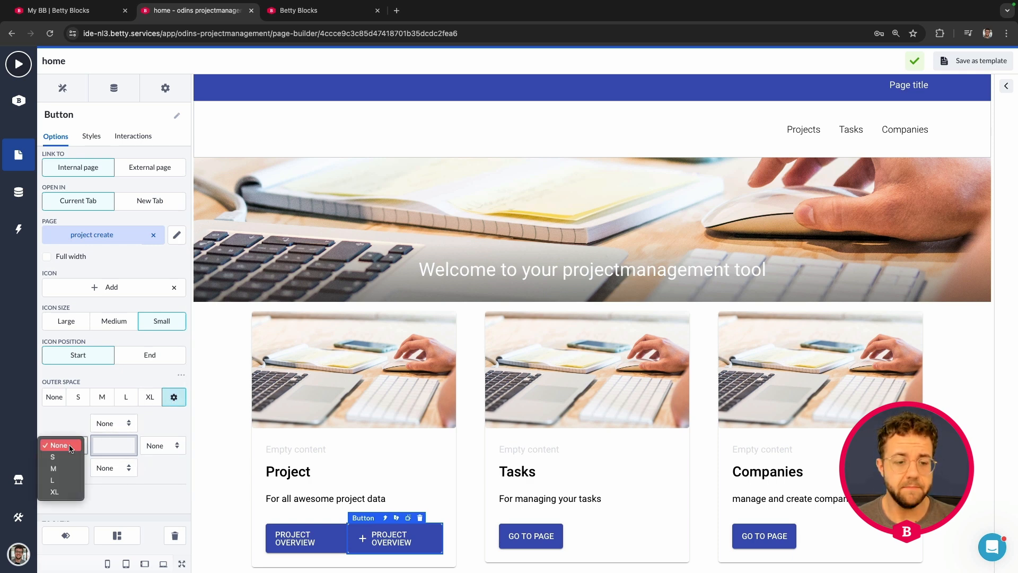
{"action": "left_click", "coordinate": [65, 471]}
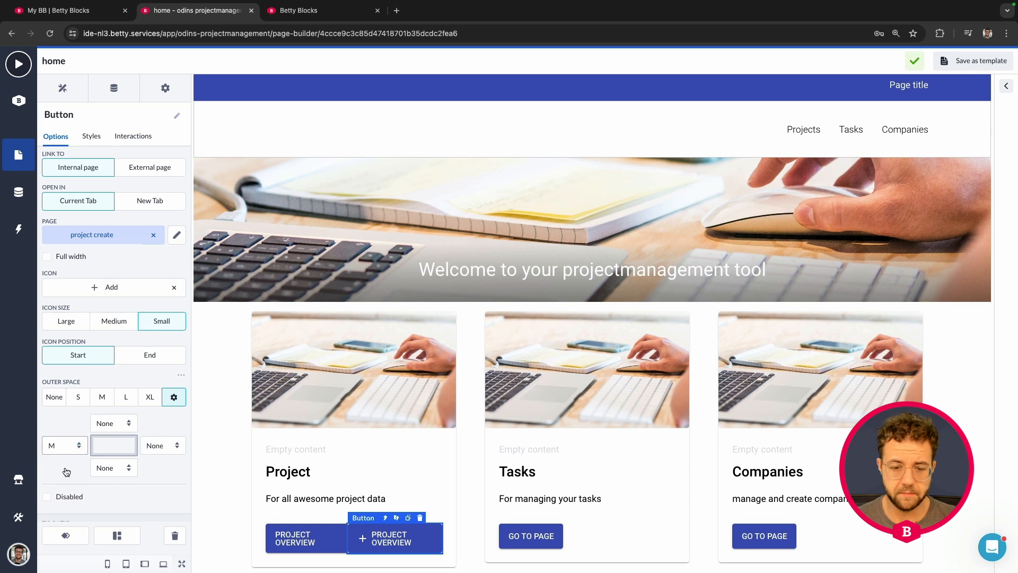
{"action": "left_click", "coordinate": [316, 538]}
{"action": "left_click", "coordinate": [376, 535]}
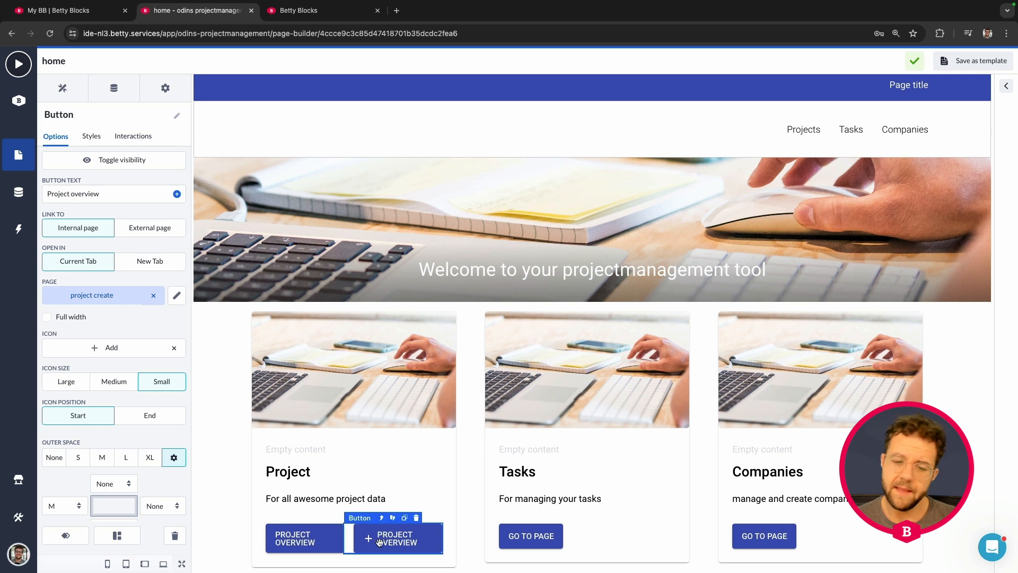
Step: Give the original Project overview button in the Project card a grid icon
{"action": "left_click", "coordinate": [315, 538]}
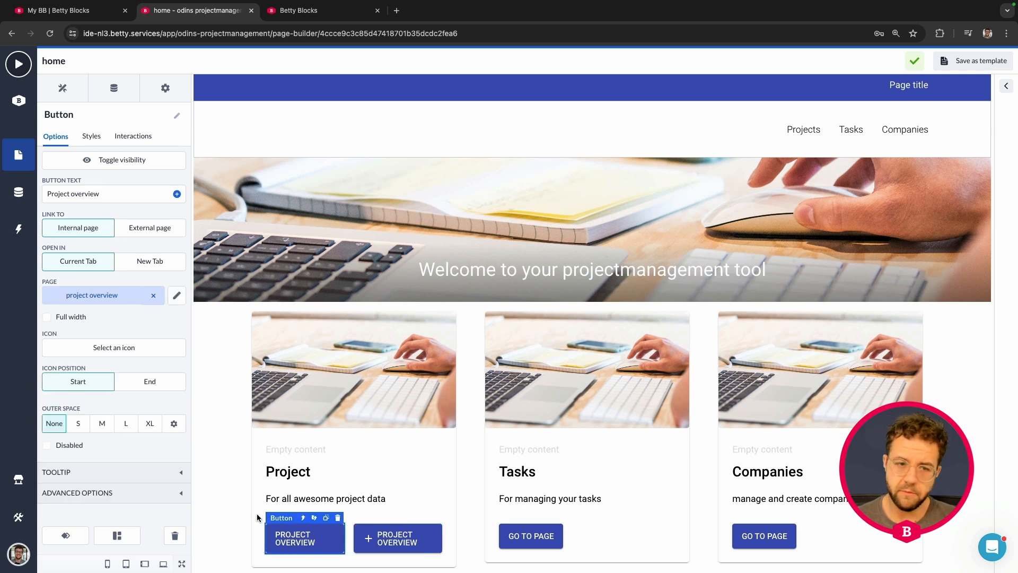
{"action": "left_click", "coordinate": [116, 349]}
{"action": "key", "text": "Escape"}
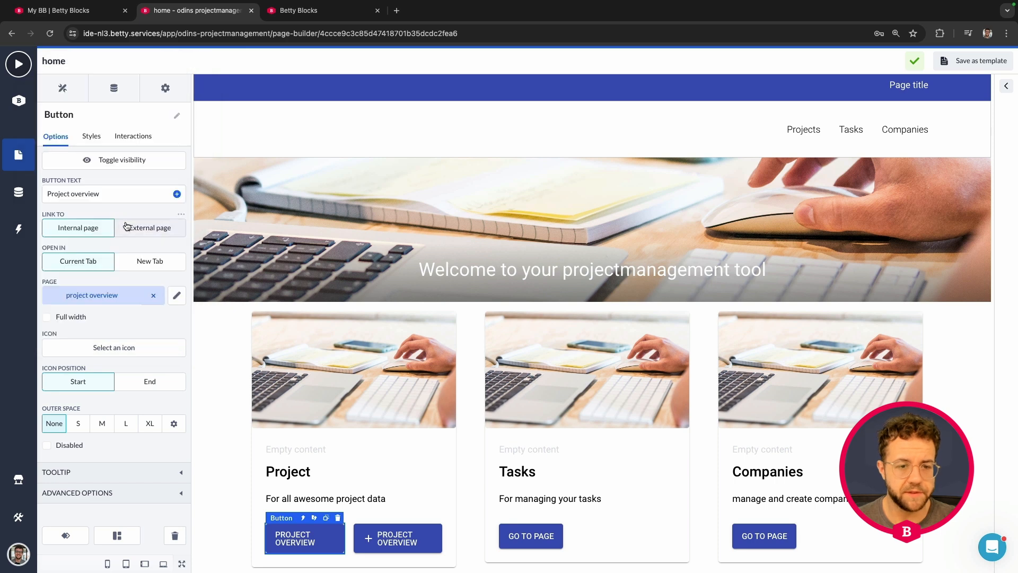
{"action": "left_click", "coordinate": [380, 535]}
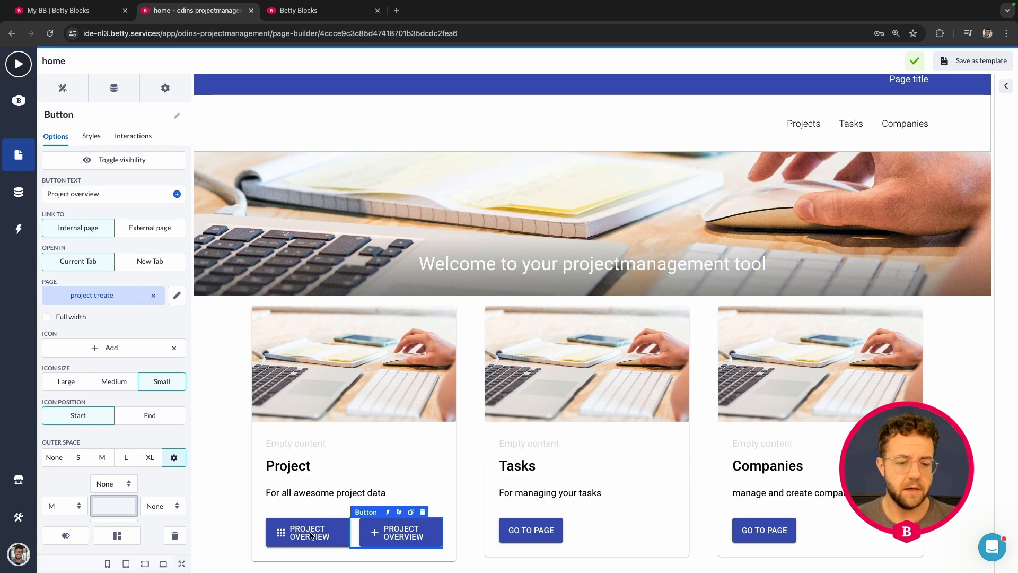
Step: Change the style of the duplicated button in the Project card from filled to Outline
{"action": "left_click", "coordinate": [312, 537]}
{"action": "left_click", "coordinate": [393, 534]}
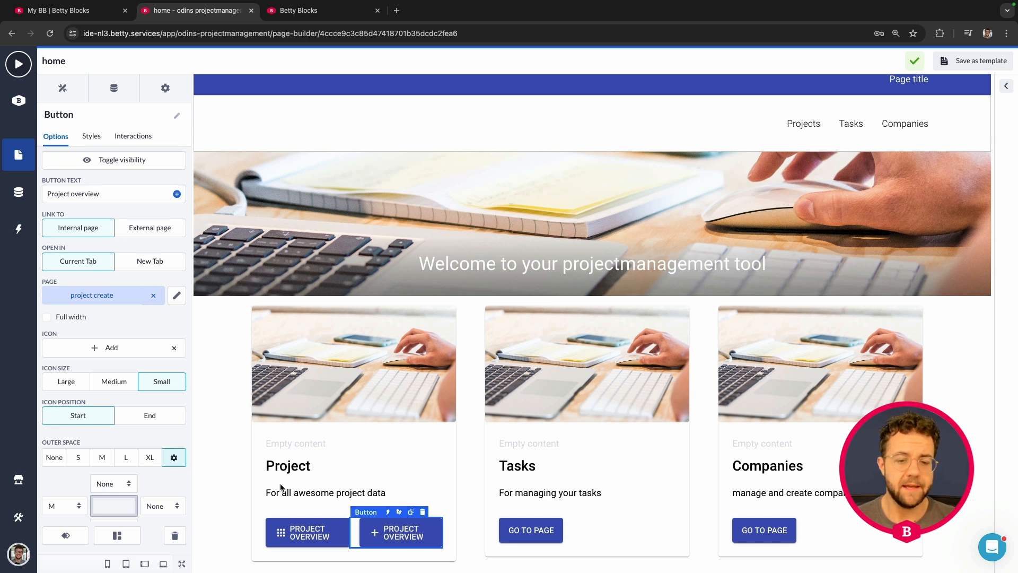
{"action": "left_click", "coordinate": [92, 138]}
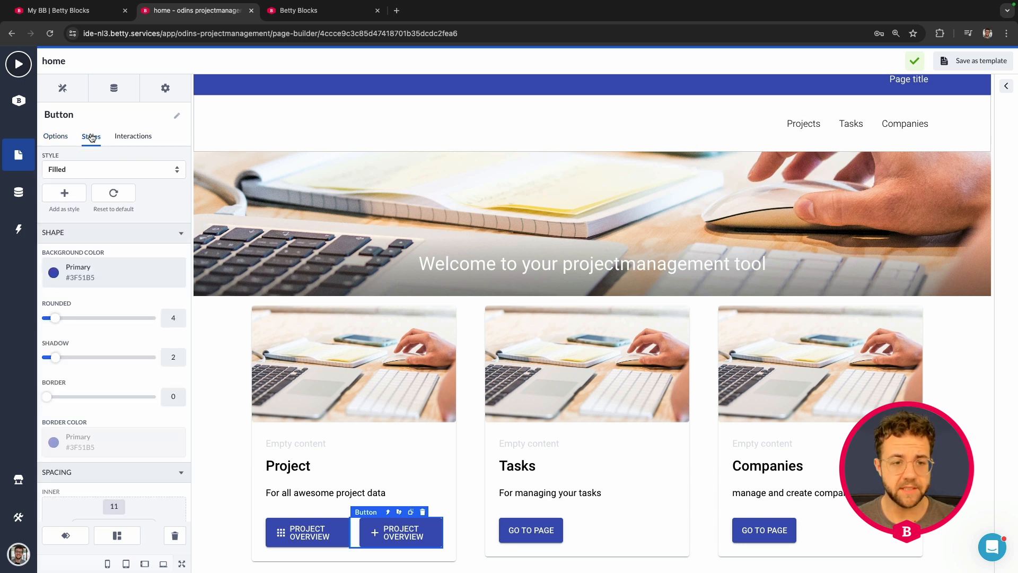
{"action": "left_click", "coordinate": [84, 172]}
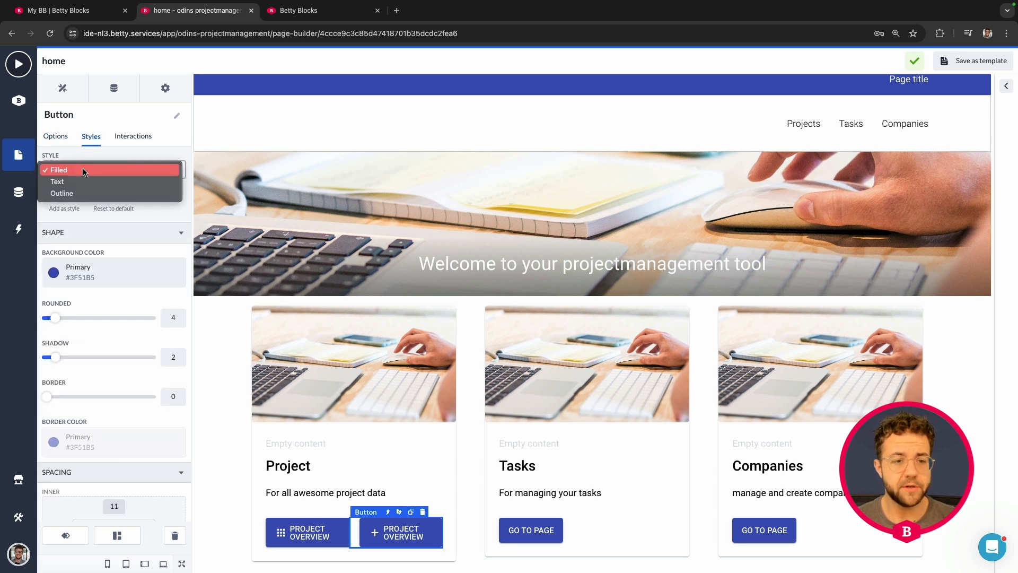
{"action": "left_click", "coordinate": [82, 181]}
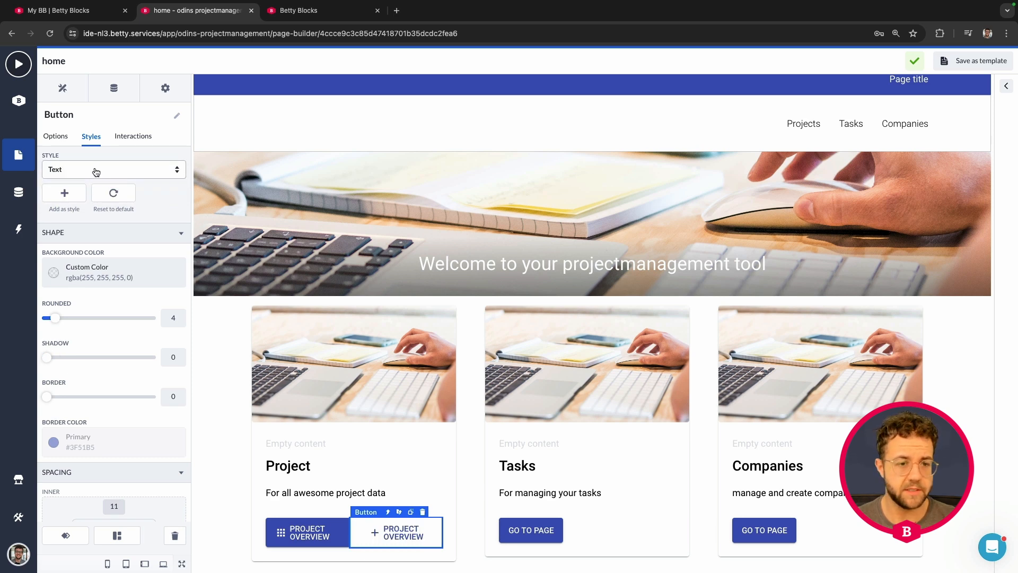
{"action": "left_click", "coordinate": [95, 171]}
{"action": "left_click", "coordinate": [90, 179]}
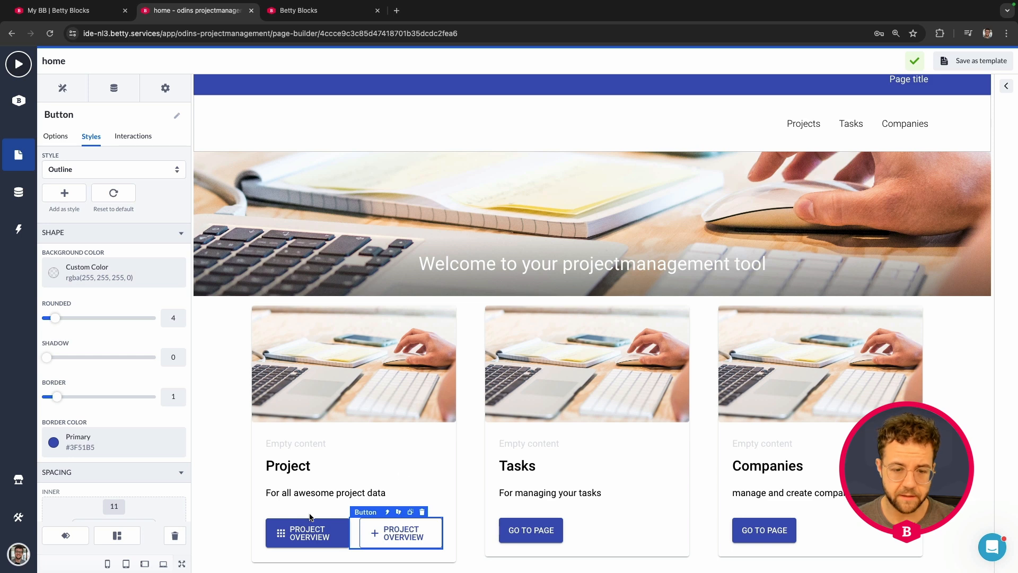
Step: Change the text of the outlined button in the Project card to "Project create"
{"action": "left_click", "coordinate": [297, 523]}
{"action": "left_click", "coordinate": [418, 536]}
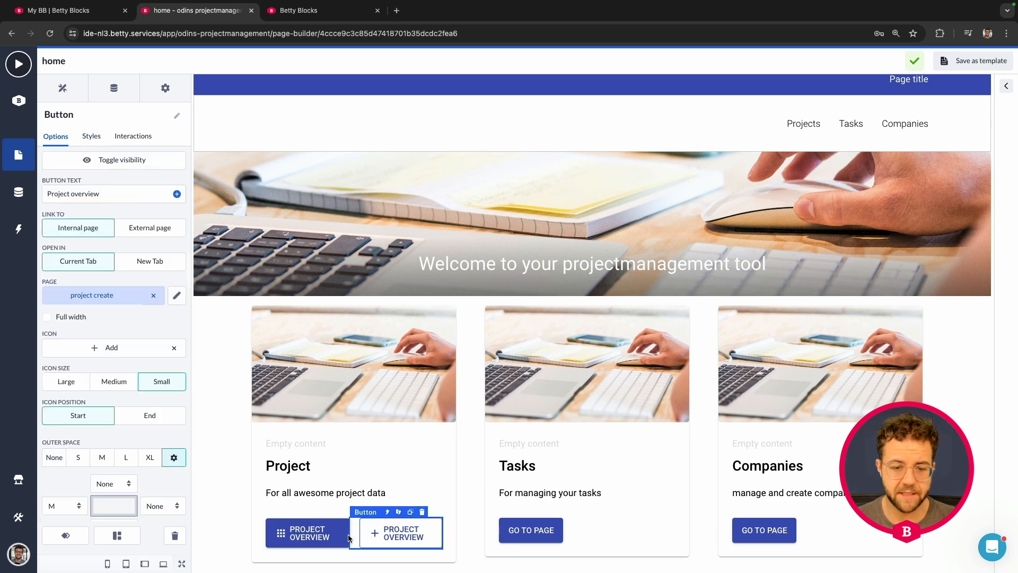
{"action": "left_click", "coordinate": [337, 537]}
{"action": "left_click", "coordinate": [399, 535]}
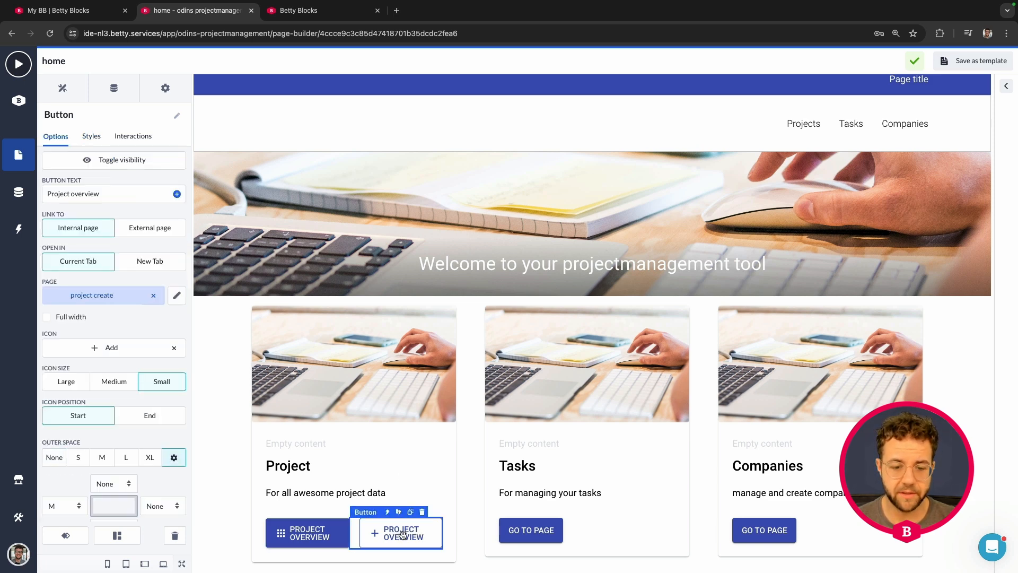
{"action": "left_click", "coordinate": [339, 537]}
{"action": "left_click", "coordinate": [398, 540]}
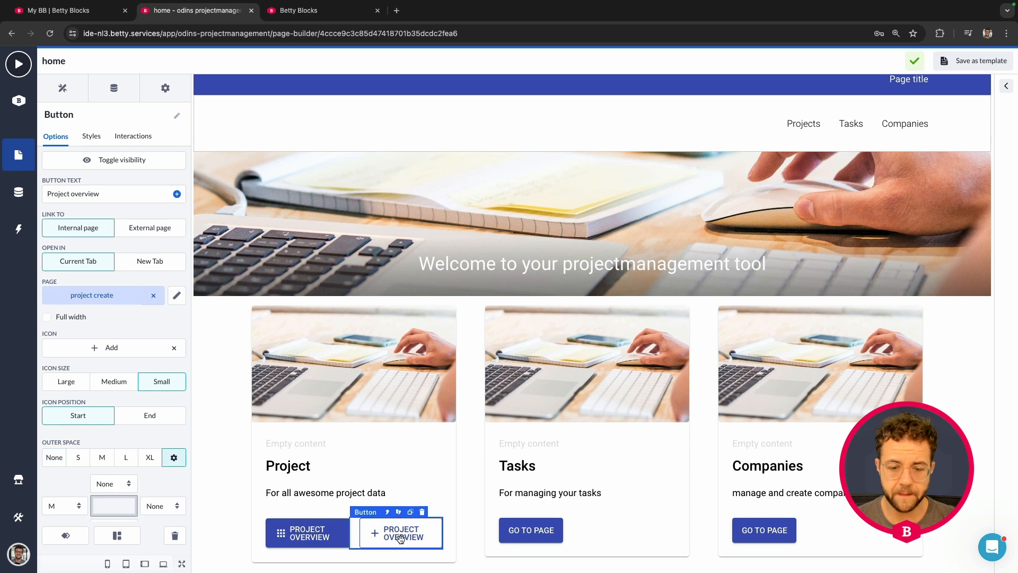
{"action": "double_click", "coordinate": [84, 194]}
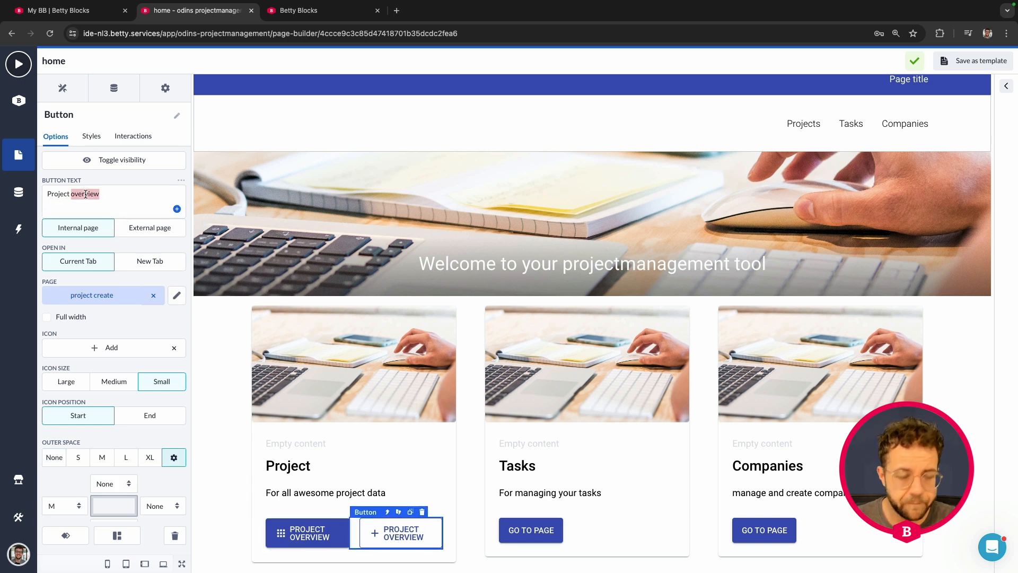
{"action": "type", "text": "create"}
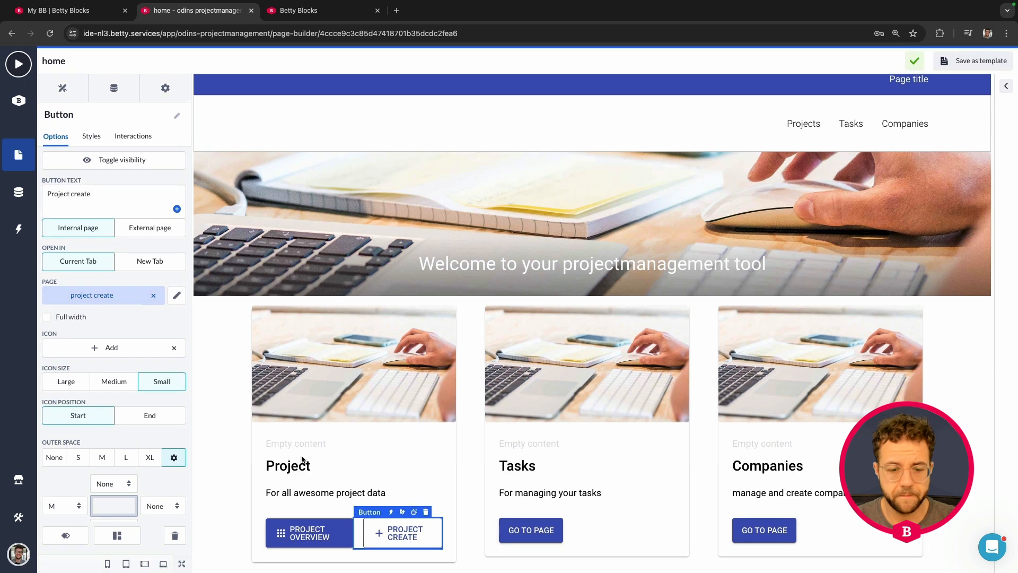
{"action": "left_click", "coordinate": [324, 538]}
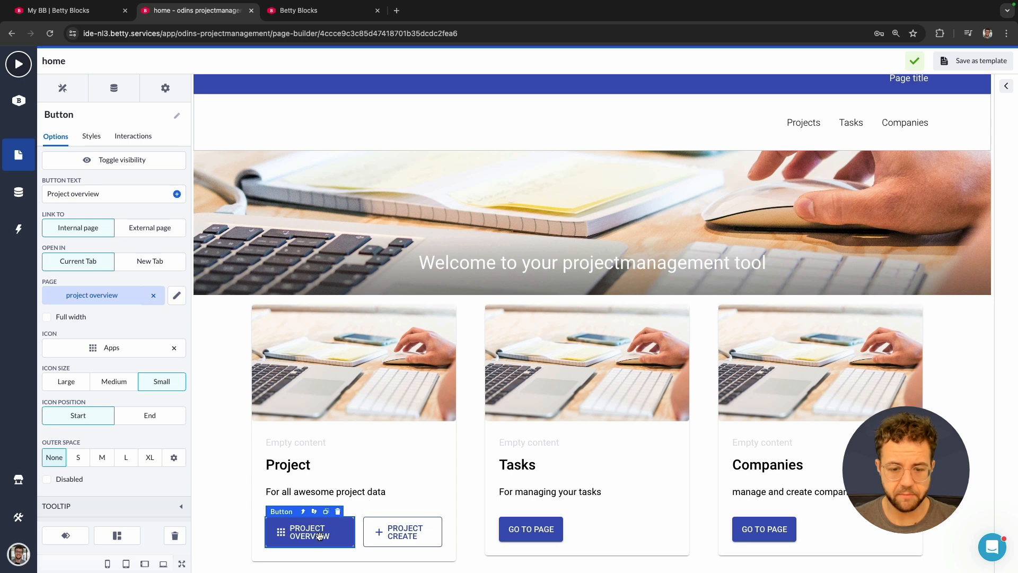
Step: Open the live home page, test the Project create button, and go to the Projects overview from the page header
{"action": "left_click", "coordinate": [20, 64]}
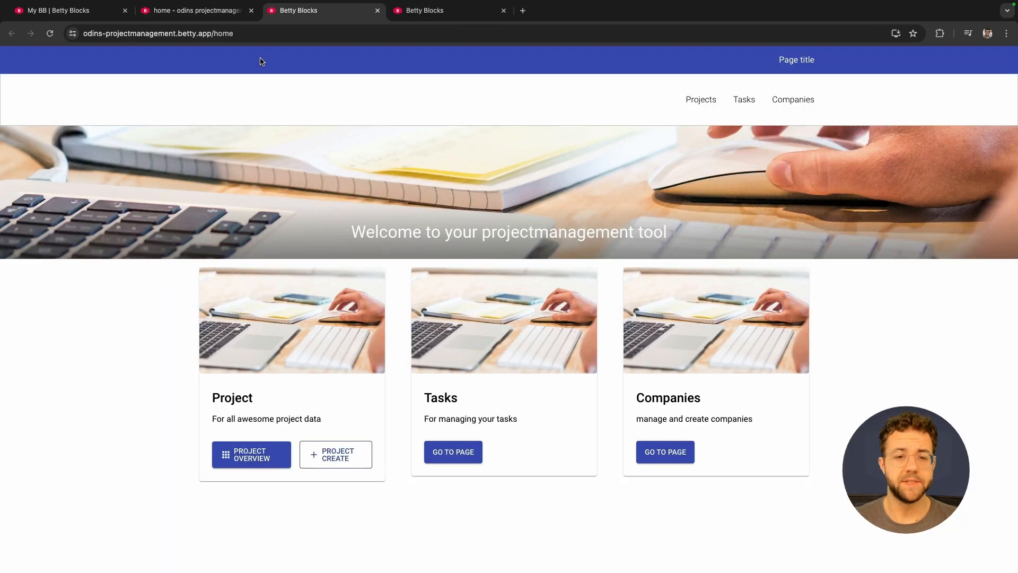
{"action": "left_click", "coordinate": [328, 456]}
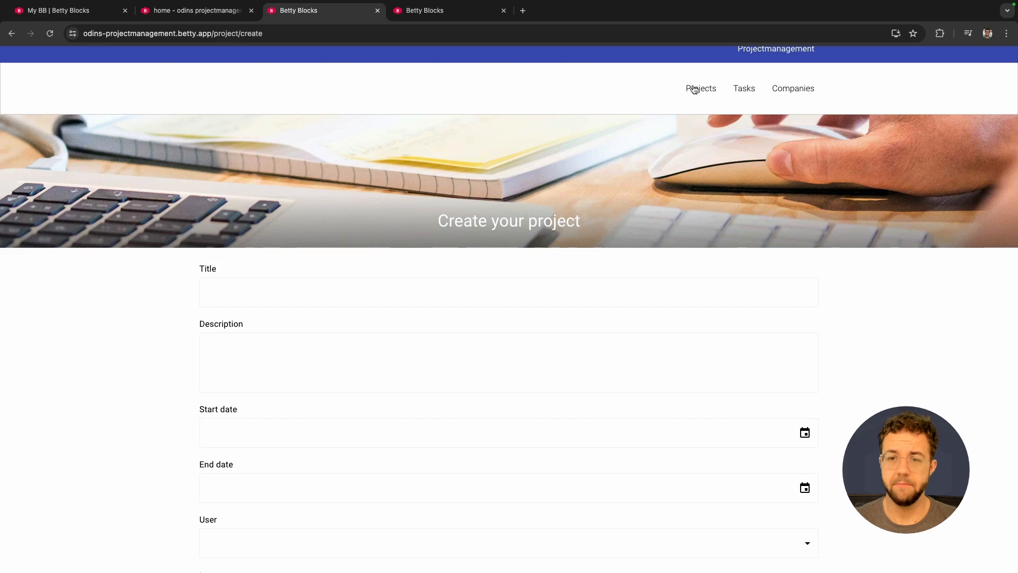
{"action": "left_click", "coordinate": [694, 88]}
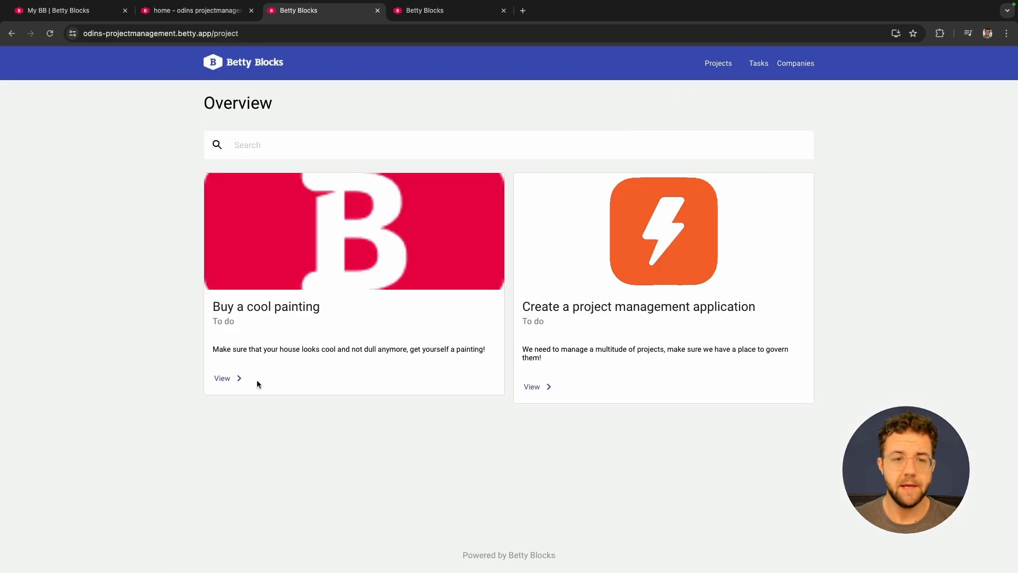